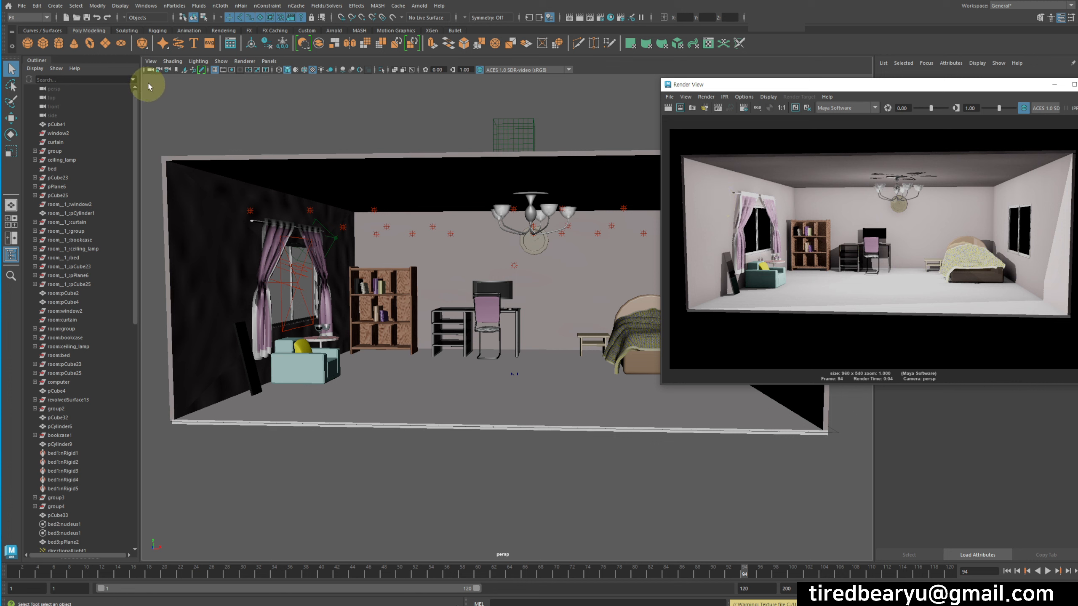
Step: Set the perspective camera's environment background color to cyan and render the scene
{"action": "left_click_drag", "start_coordinate": [726, 89], "coordinate": [394, 236]}
{"action": "left_click", "coordinate": [151, 69]}
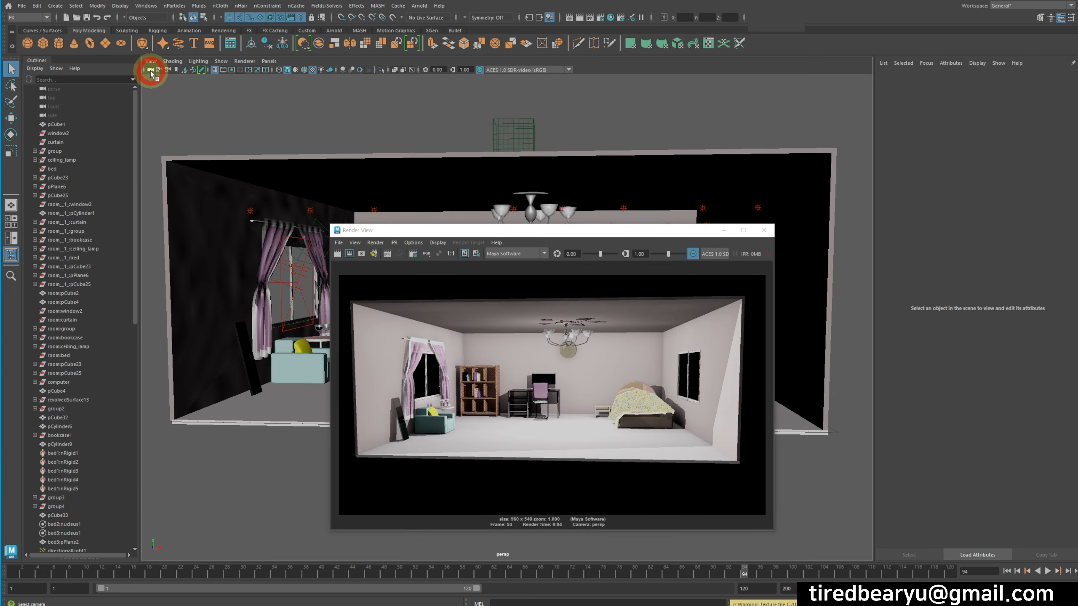
{"action": "scroll", "coordinate": [955, 434], "scroll_direction": "down", "scroll_amount": 3}
{"action": "scroll", "coordinate": [954, 433], "scroll_direction": "down", "scroll_amount": 1}
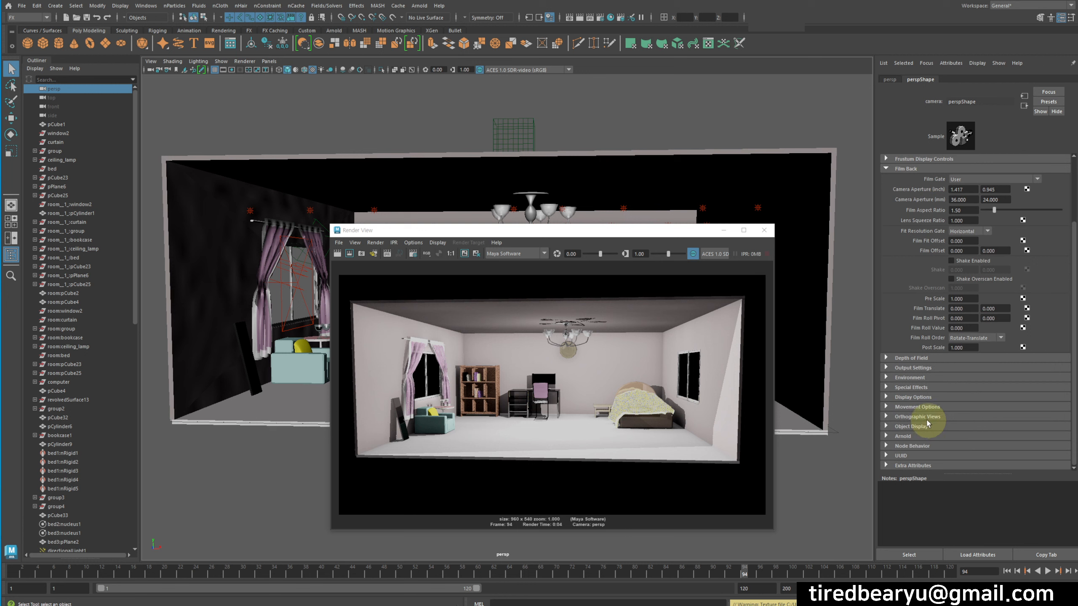
{"action": "left_click", "coordinate": [910, 377]}
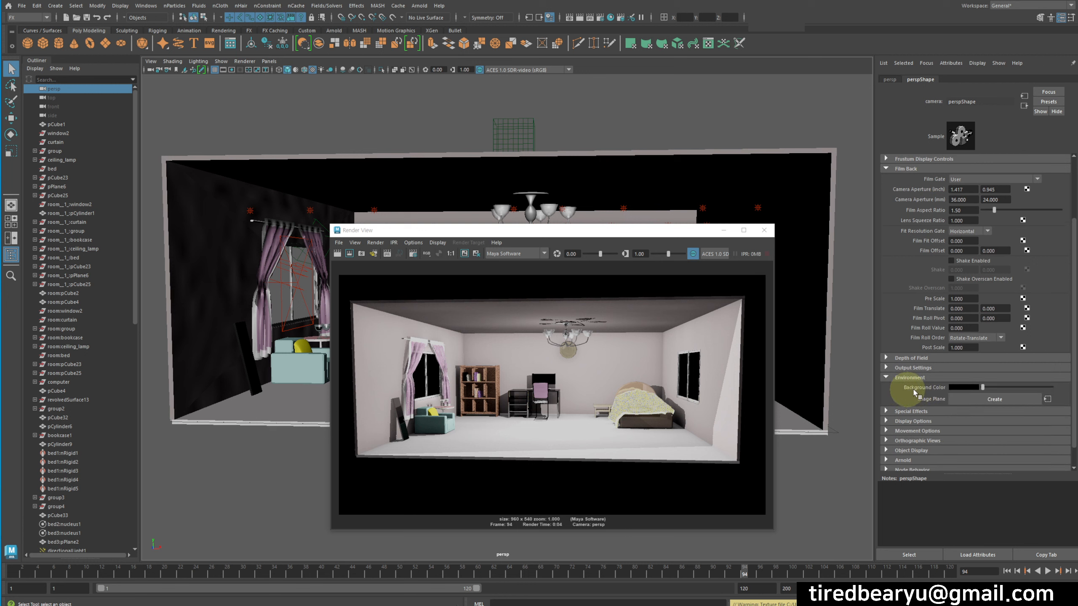
{"action": "left_click", "coordinate": [957, 387]}
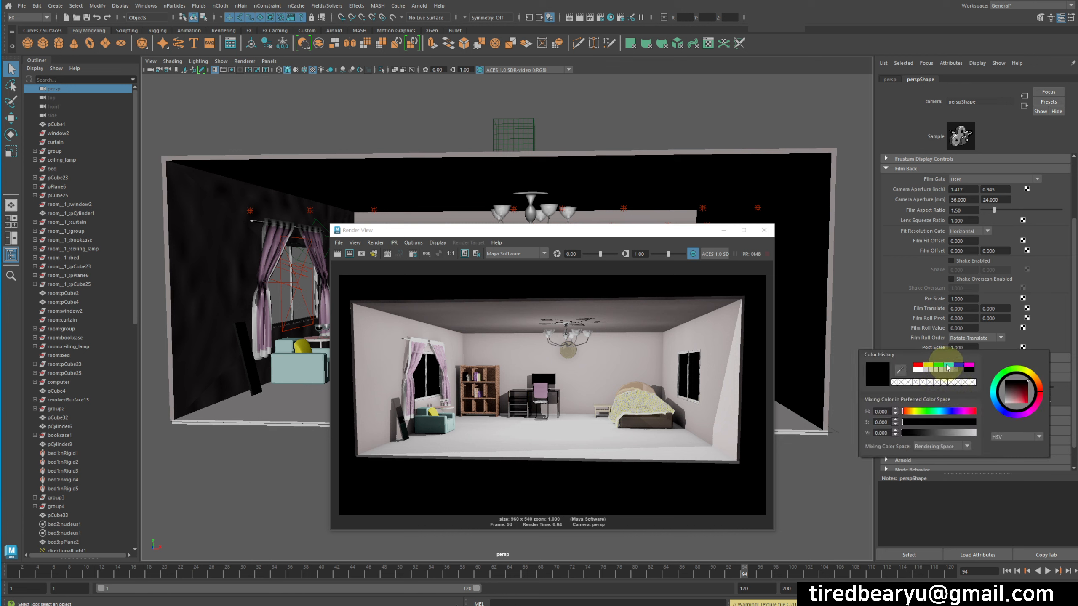
{"action": "left_click", "coordinate": [948, 366]}
{"action": "left_click", "coordinate": [338, 253]}
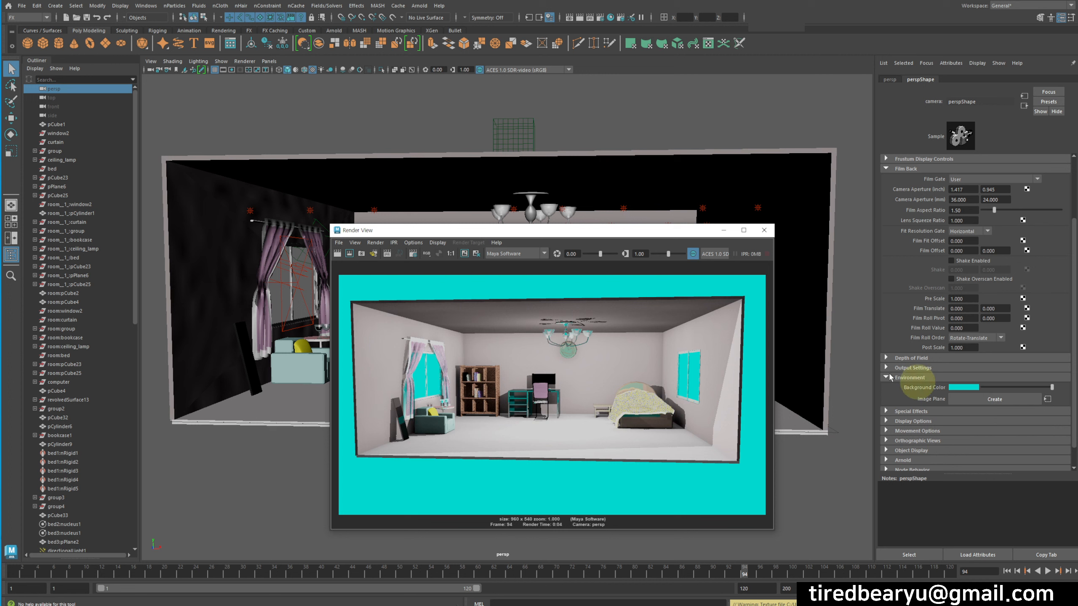
Step: Create an image plane in the perspective camera's environment settings and set its type to Texture
{"action": "left_click_drag", "start_coordinate": [607, 235], "coordinate": [811, 182]}
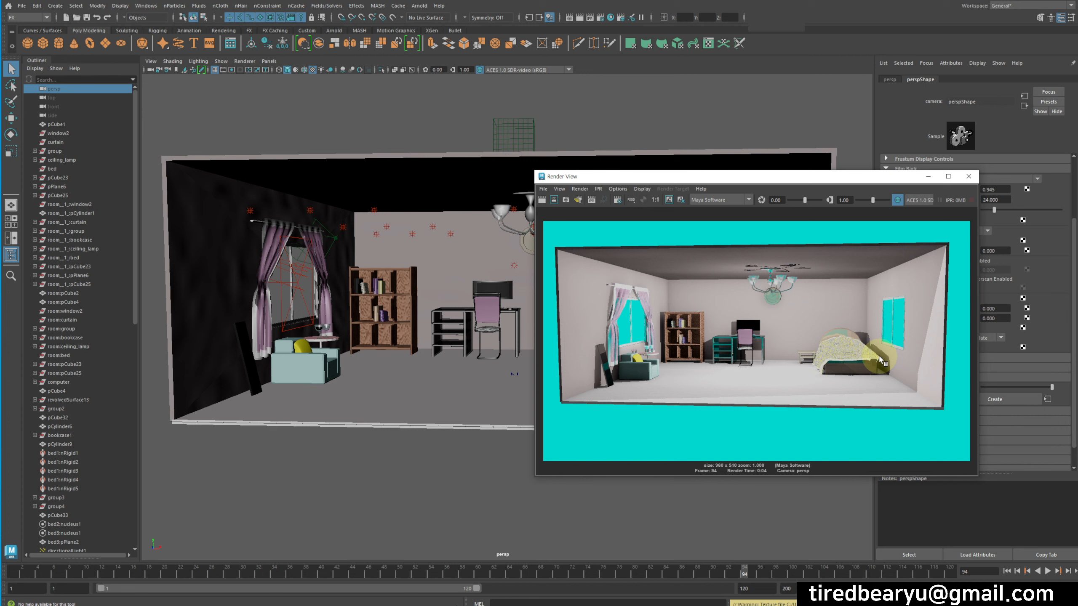
{"action": "left_click_drag", "start_coordinate": [816, 176], "coordinate": [633, 57]}
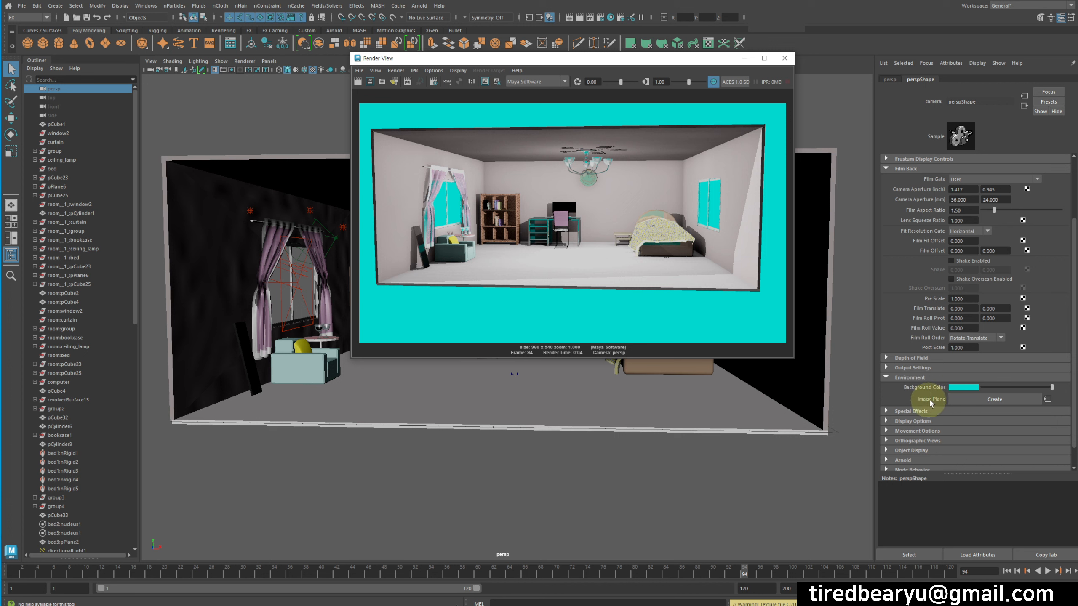
{"action": "left_click", "coordinate": [988, 405]}
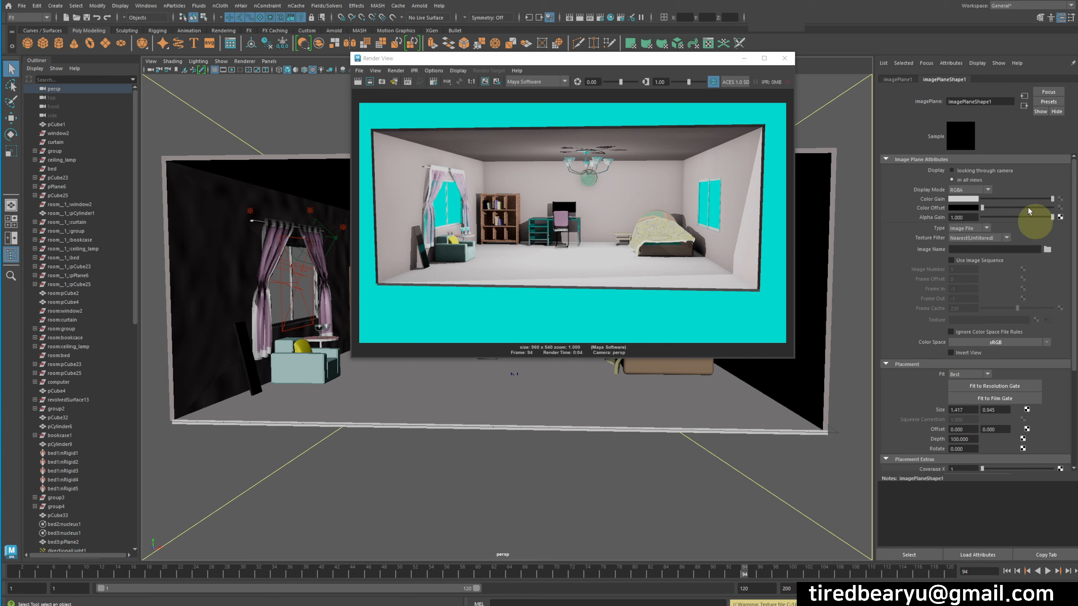
{"action": "left_click", "coordinate": [958, 231]}
{"action": "left_click", "coordinate": [970, 231]}
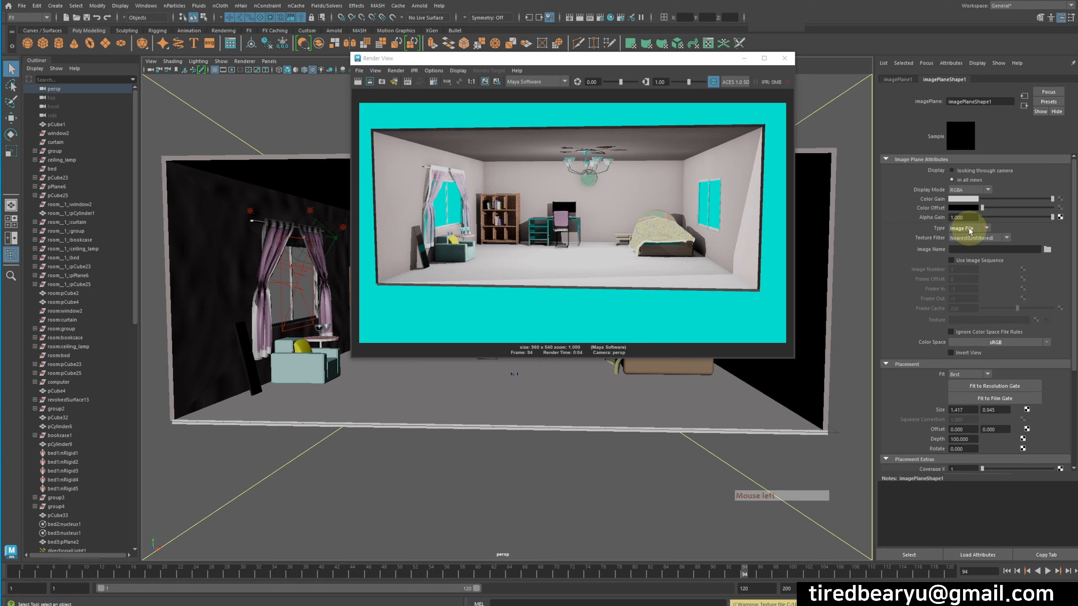
{"action": "left_click", "coordinate": [971, 229]}
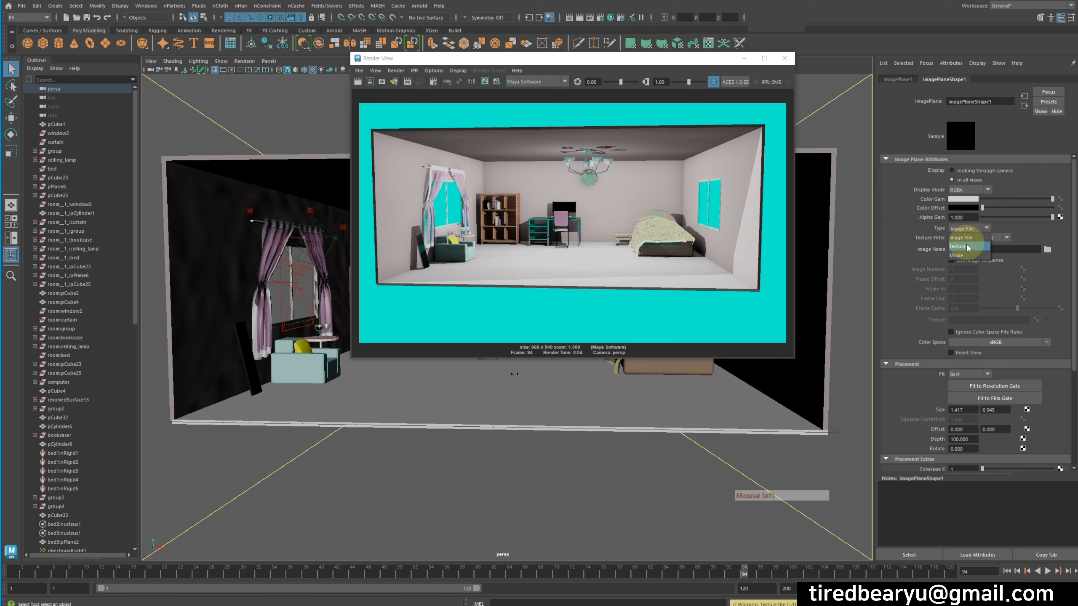
{"action": "left_click", "coordinate": [966, 247]}
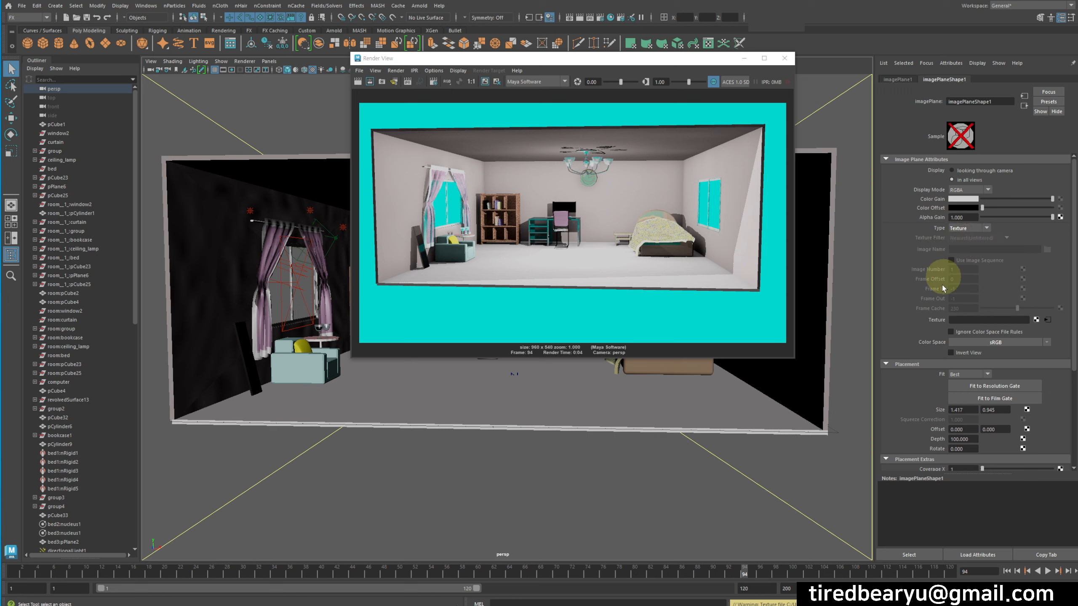
Step: Assign an Env Sky texture to the image plane and render the scene
{"action": "left_click", "coordinate": [1036, 320]}
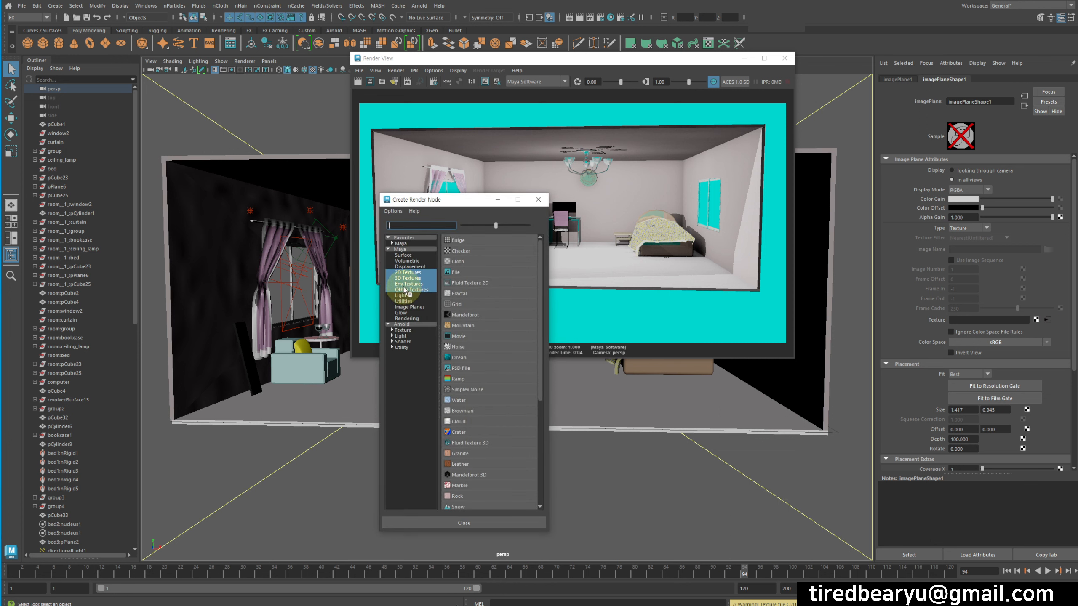
{"action": "left_click", "coordinate": [409, 284]}
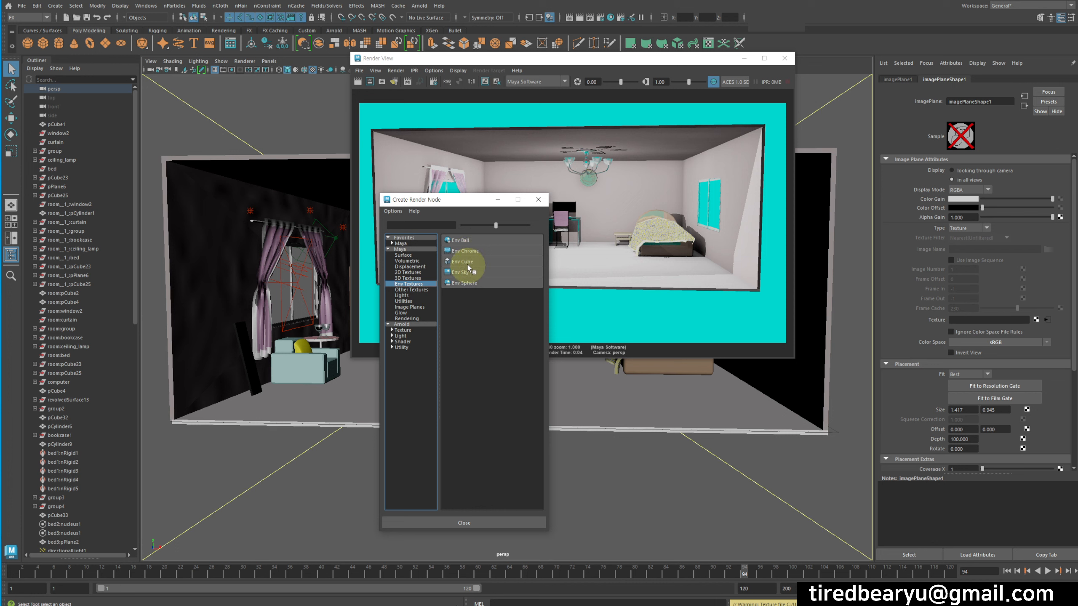
{"action": "left_click_drag", "start_coordinate": [462, 277], "coordinate": [482, 284]}
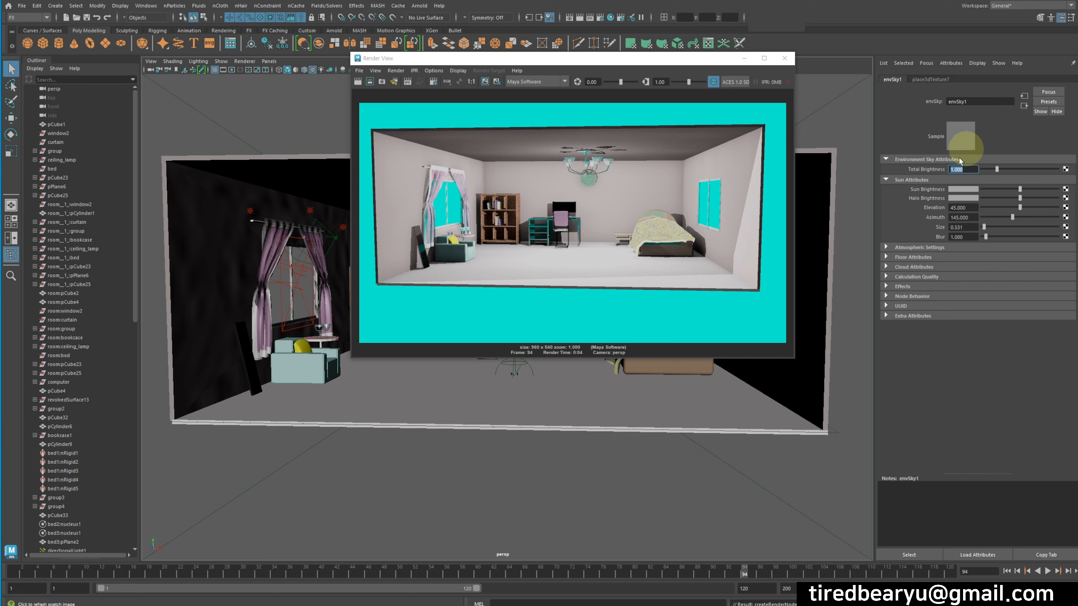
{"action": "left_click", "coordinate": [358, 84]}
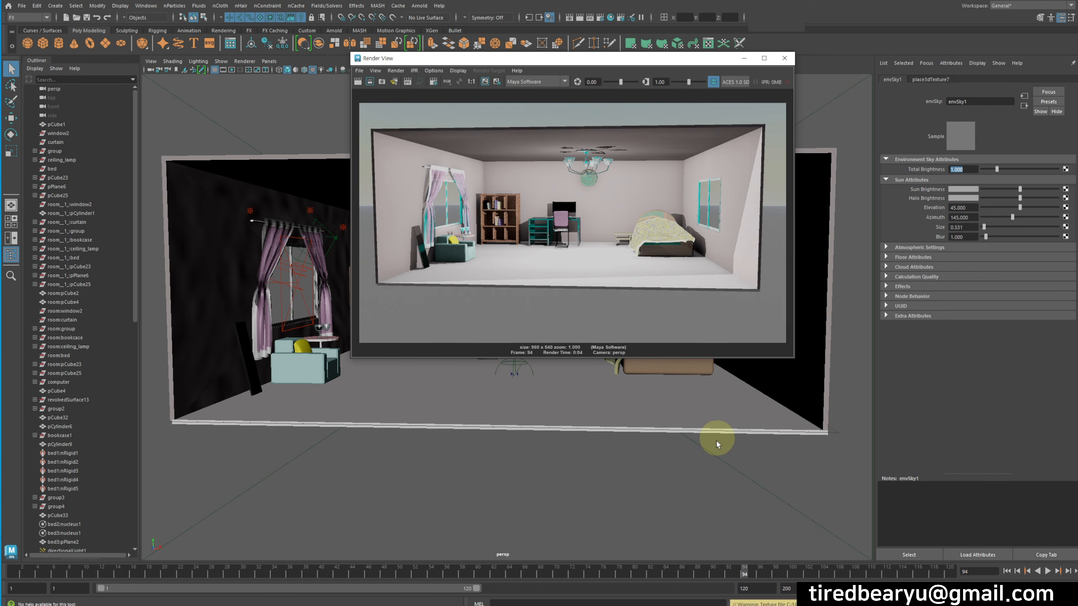
Step: Render the room from farther back and again from an angled view of its outside walls
{"action": "scroll", "coordinate": [714, 439], "scroll_direction": "down", "scroll_amount": 3}
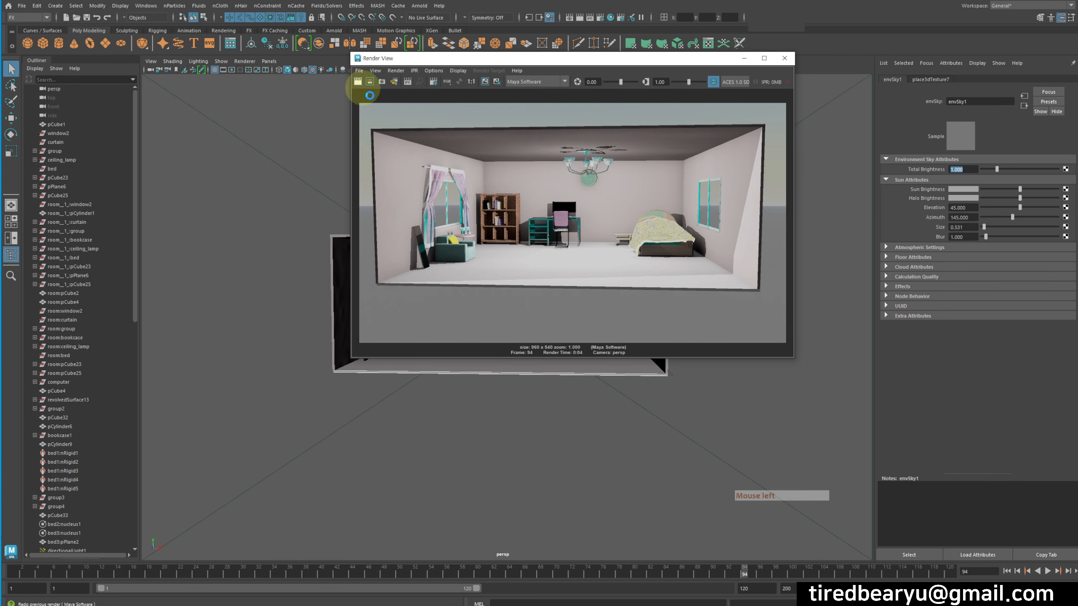
{"action": "left_click", "coordinate": [358, 82]}
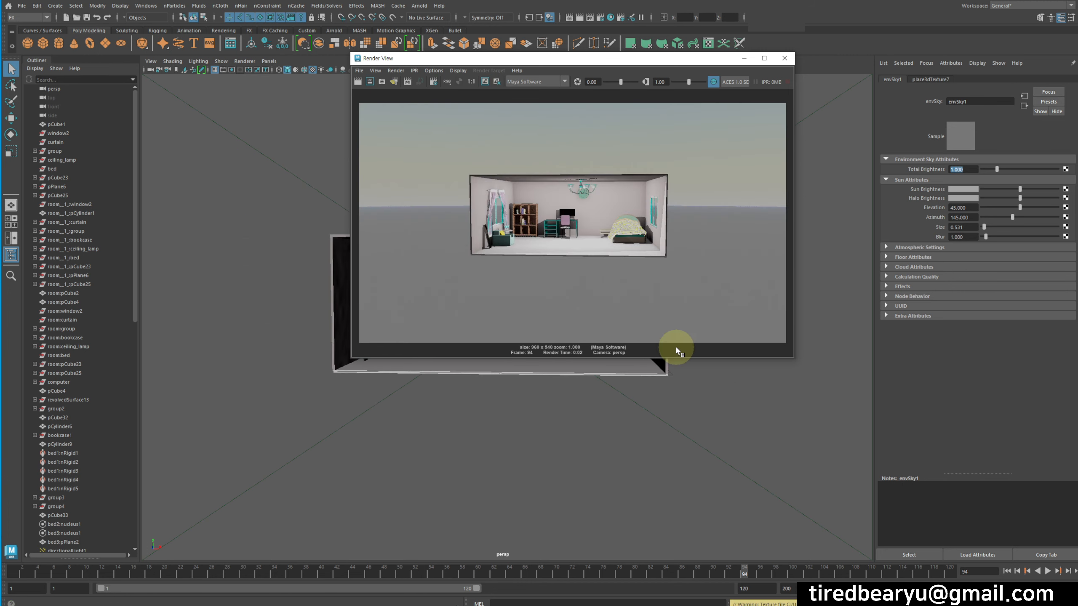
{"action": "left_click_drag", "start_coordinate": [730, 408], "coordinate": [662, 403], "text": "alt"}
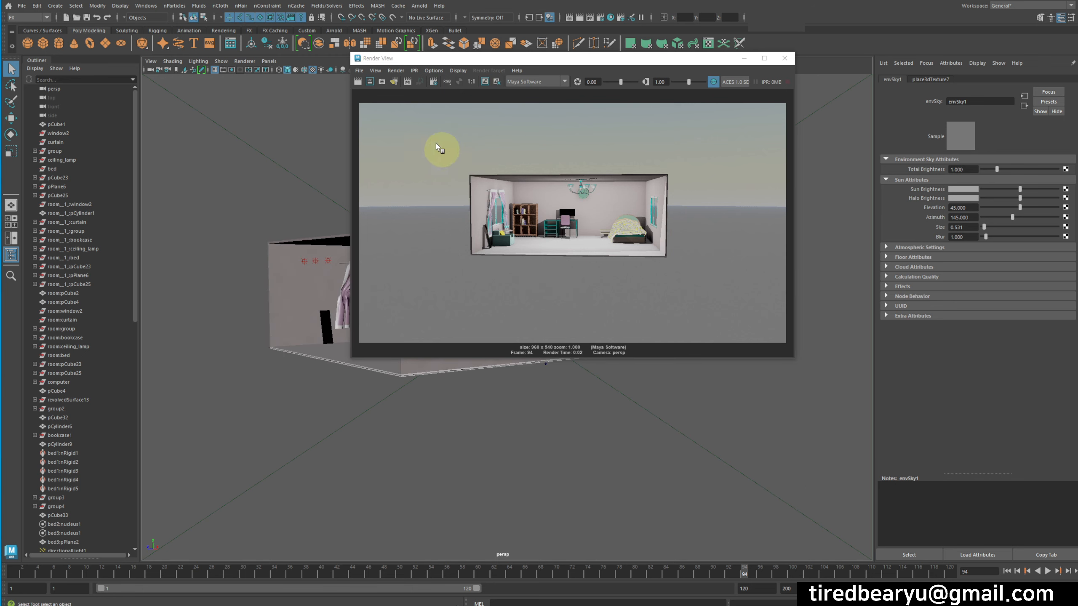
{"action": "left_click", "coordinate": [359, 82]}
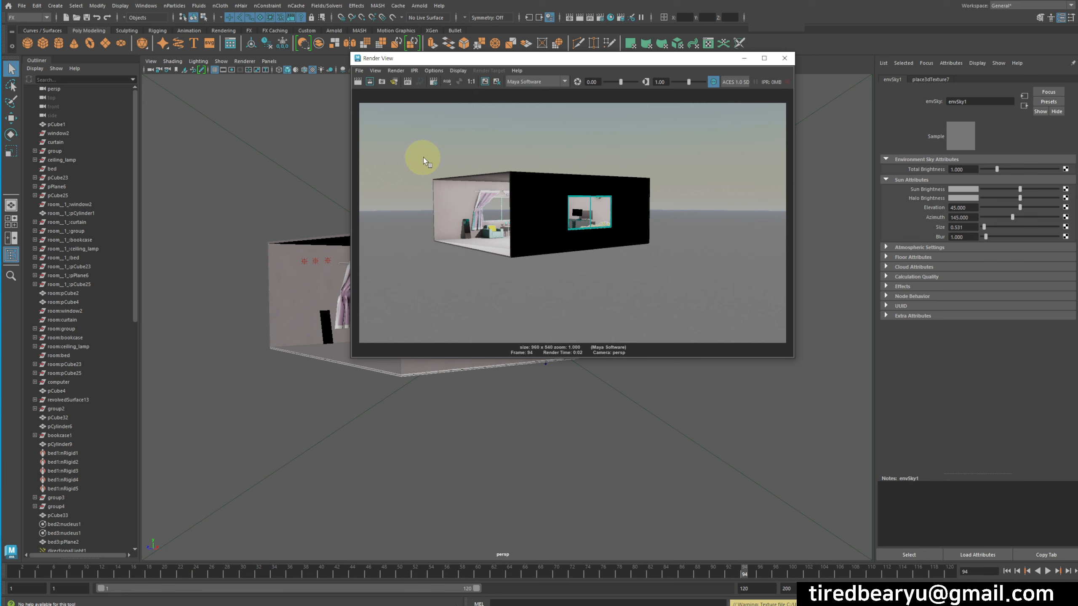
Step: Raise the sky texture's sun elevation to 90 and re-render
{"action": "left_click_drag", "start_coordinate": [553, 213], "coordinate": [568, 237], "text": "alt"}
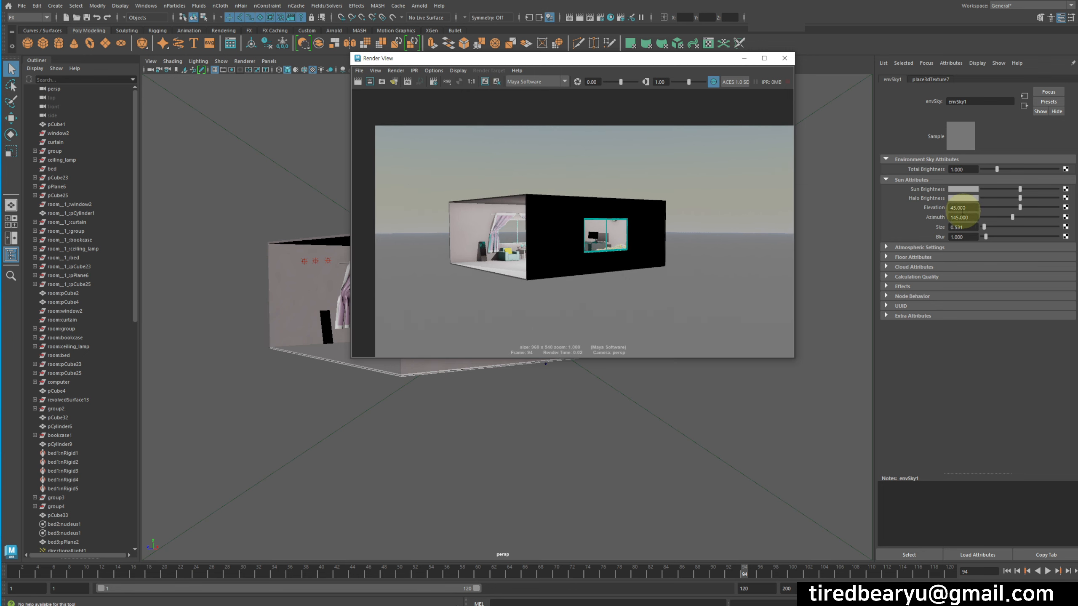
{"action": "left_click_drag", "start_coordinate": [1020, 208], "coordinate": [1077, 207]}
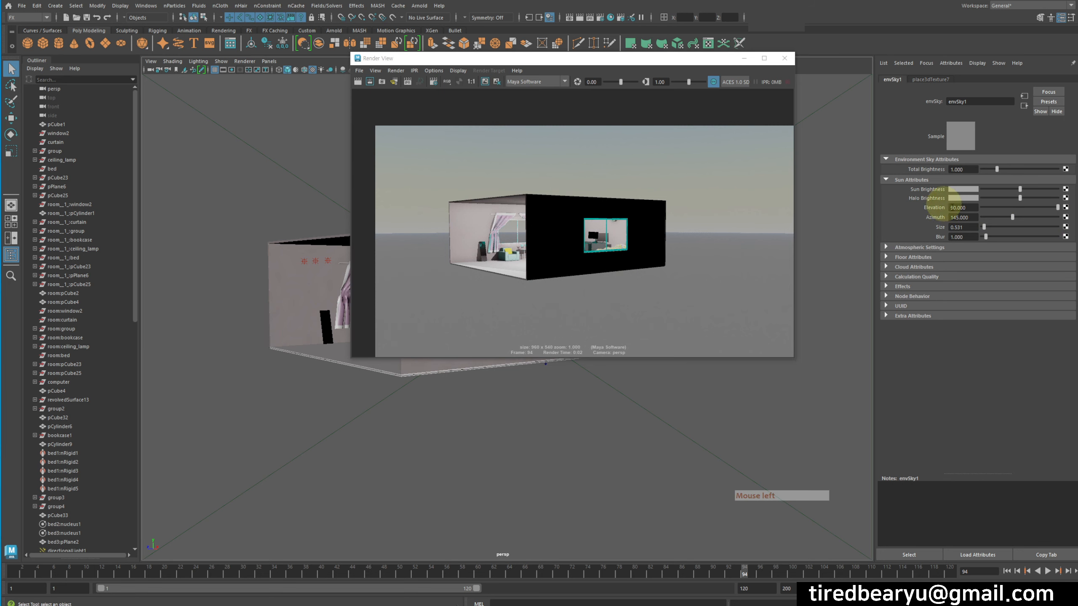
{"action": "left_click", "coordinate": [357, 82]}
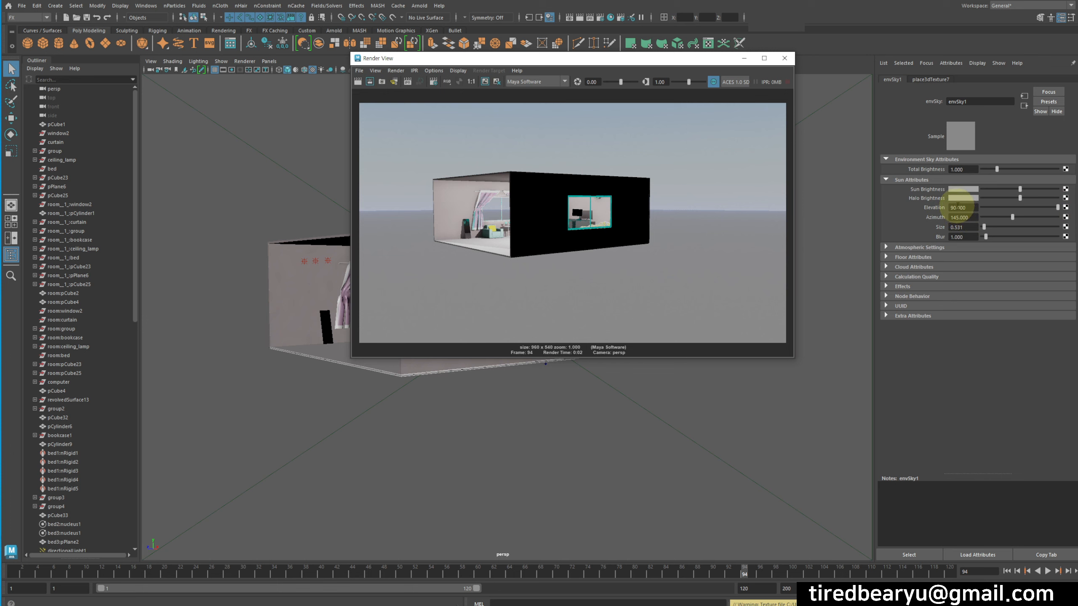
Step: Render the building from below against the sky, and again from near ground level
{"action": "middle_click_drag", "start_coordinate": [661, 166], "coordinate": [689, 164], "text": "alt"}
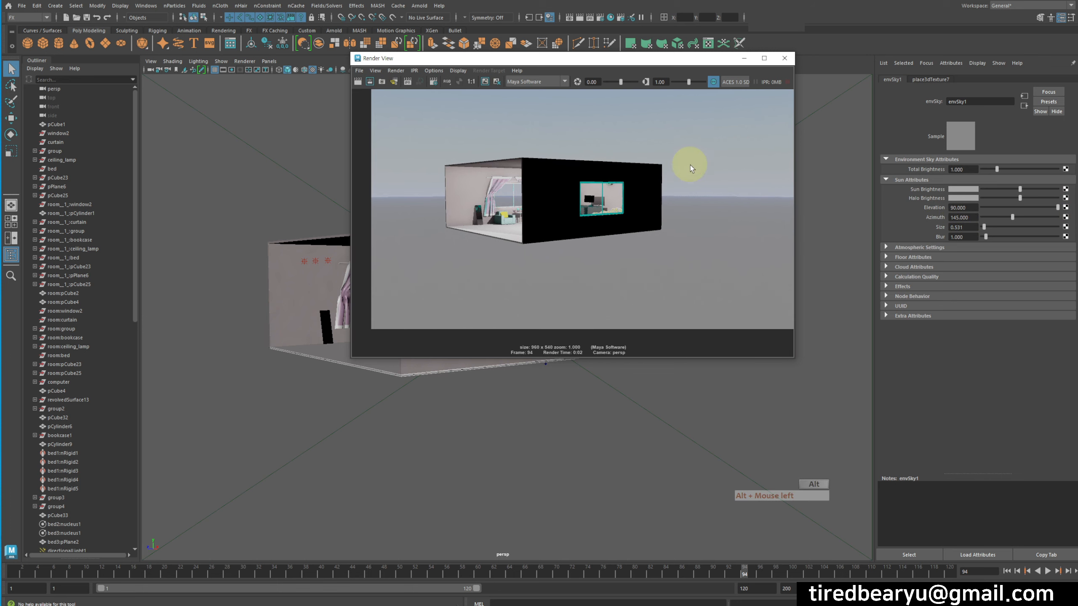
{"action": "left_click_drag", "start_coordinate": [822, 387], "coordinate": [832, 459], "text": "alt"}
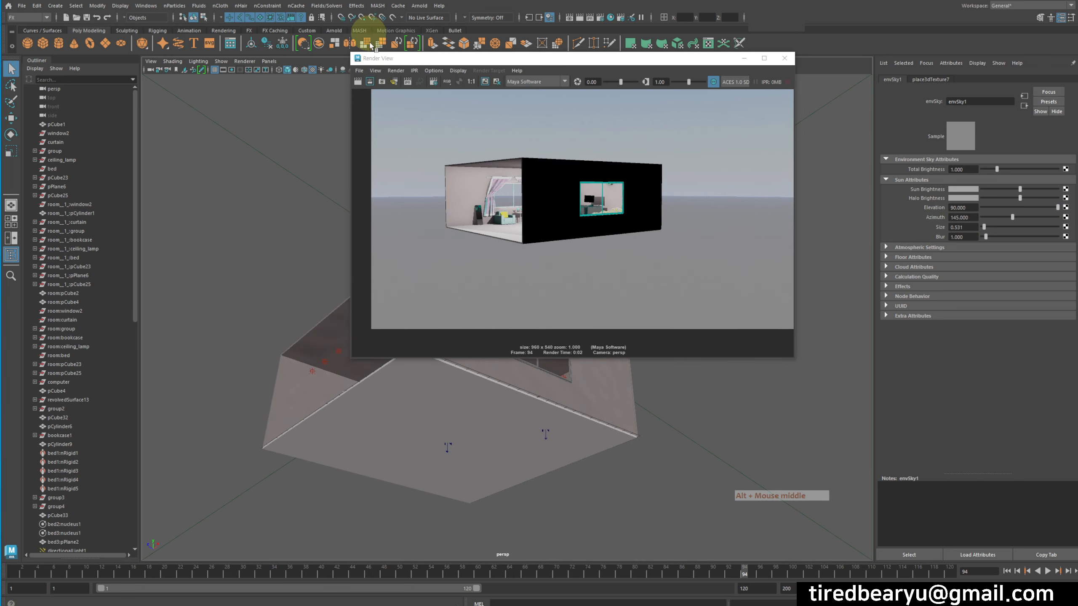
{"action": "left_click", "coordinate": [367, 85]}
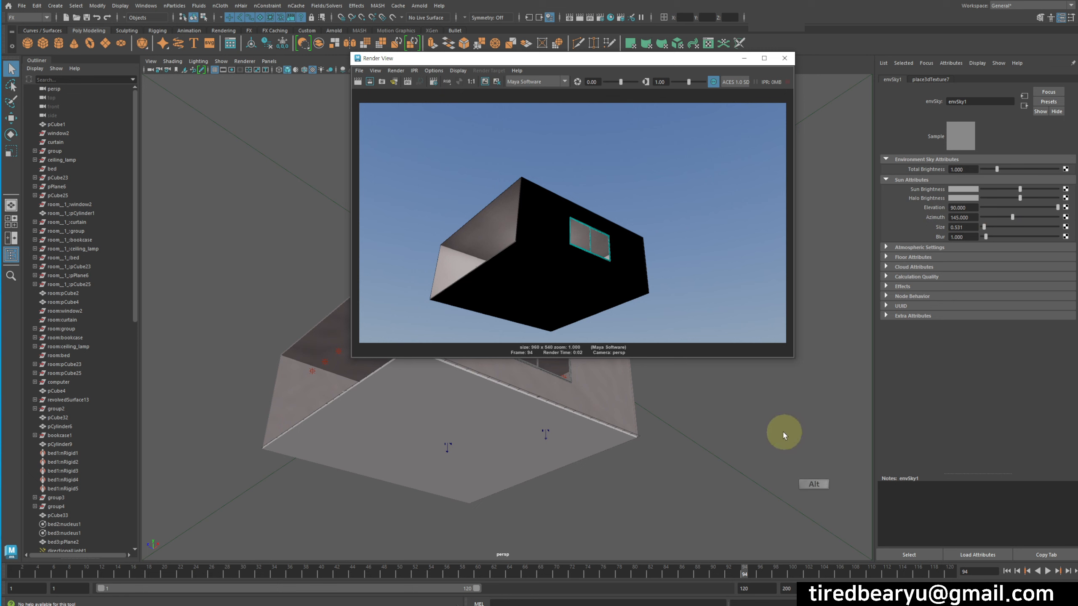
{"action": "left_click_drag", "start_coordinate": [743, 442], "coordinate": [732, 462], "text": "alt"}
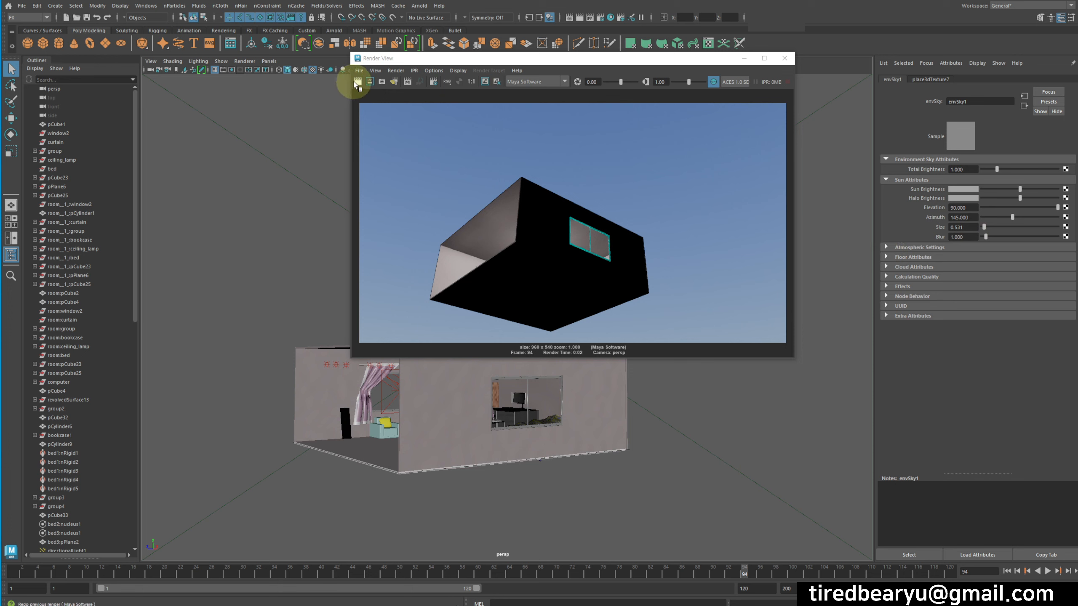
{"action": "left_click", "coordinate": [357, 82]}
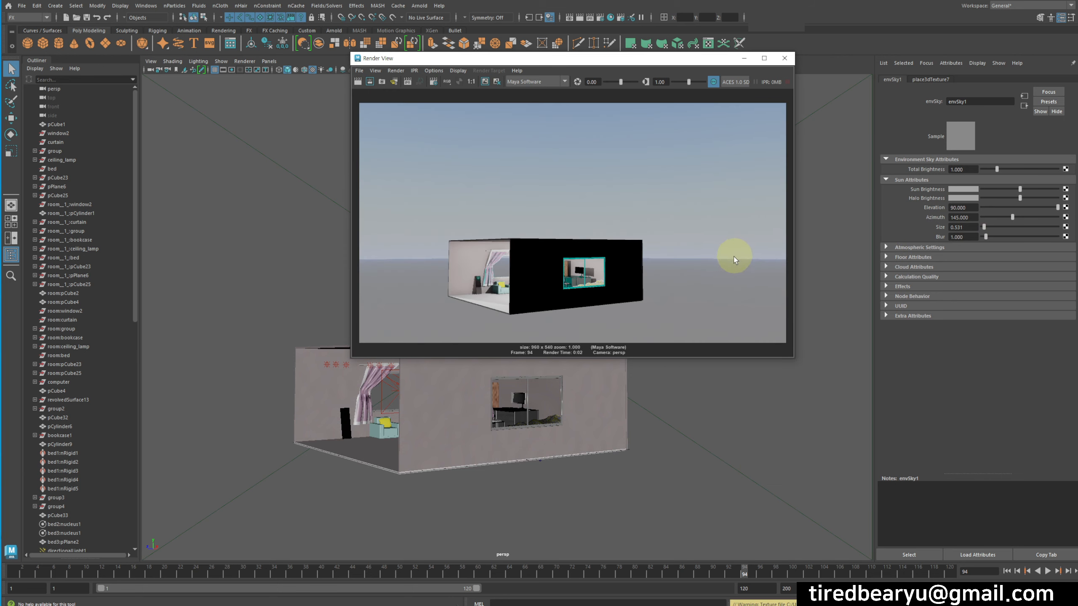
Step: Render a close interior view of the room facing the bookcase, desk and bed
{"action": "left_click_drag", "start_coordinate": [565, 290], "coordinate": [612, 238], "text": "alt"}
{"action": "left_click_drag", "start_coordinate": [525, 411], "coordinate": [561, 421], "text": "alt"}
{"action": "scroll", "coordinate": [547, 447], "scroll_direction": "up", "scroll_amount": 8}
{"action": "middle_click_drag", "start_coordinate": [550, 446], "coordinate": [674, 318], "text": "alt"}
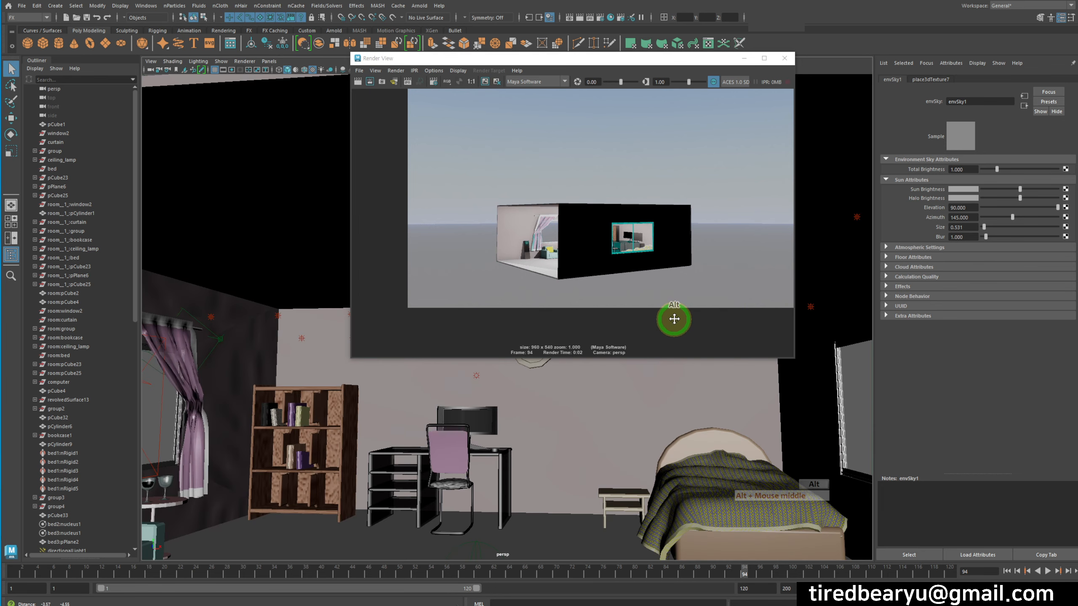
{"action": "middle_click_drag", "start_coordinate": [718, 376], "coordinate": [750, 365], "text": "alt"}
{"action": "left_click", "coordinate": [358, 82]}
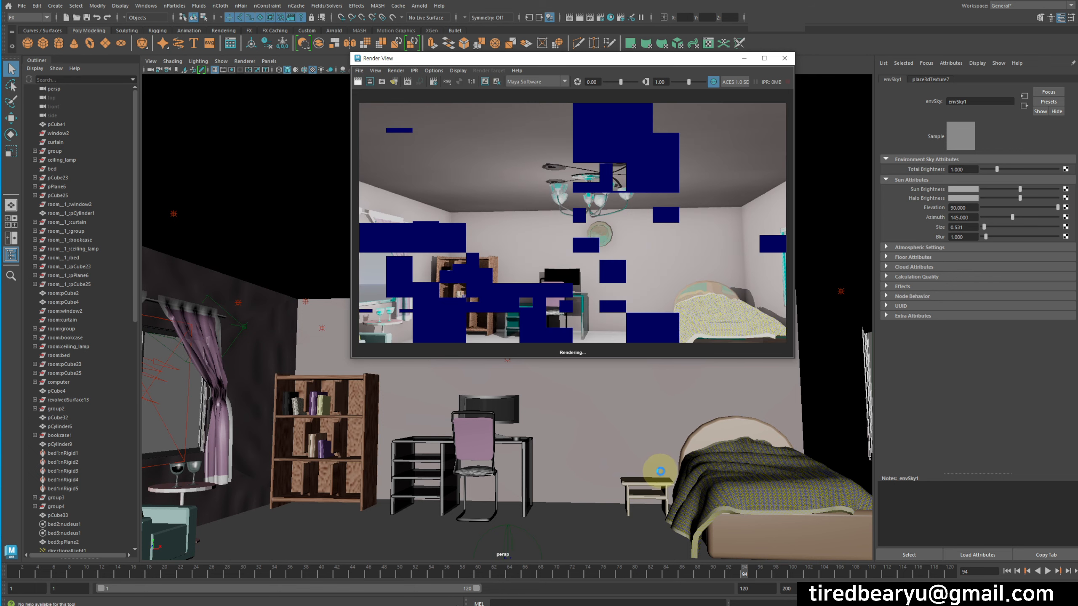
Step: Render a wider interior view that includes the curtained window and the armchair
{"action": "middle_click_drag", "start_coordinate": [686, 454], "coordinate": [742, 404], "text": "alt"}
{"action": "right_click_drag", "start_coordinate": [741, 401], "coordinate": [579, 361], "text": "alt"}
{"action": "left_click_drag", "start_coordinate": [579, 362], "coordinate": [553, 413], "text": "alt"}
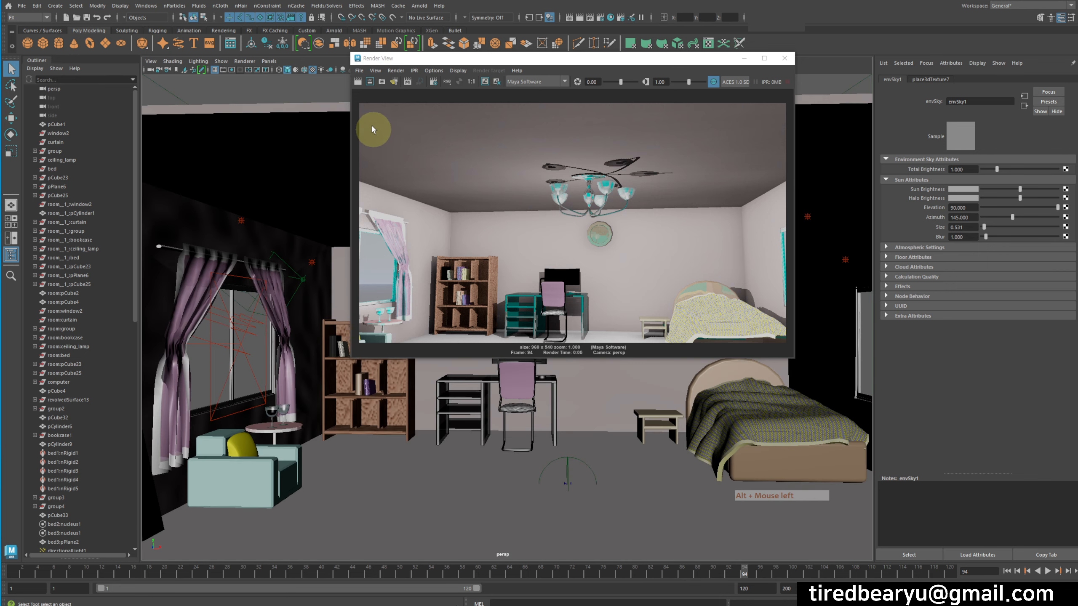
{"action": "left_click", "coordinate": [360, 81]}
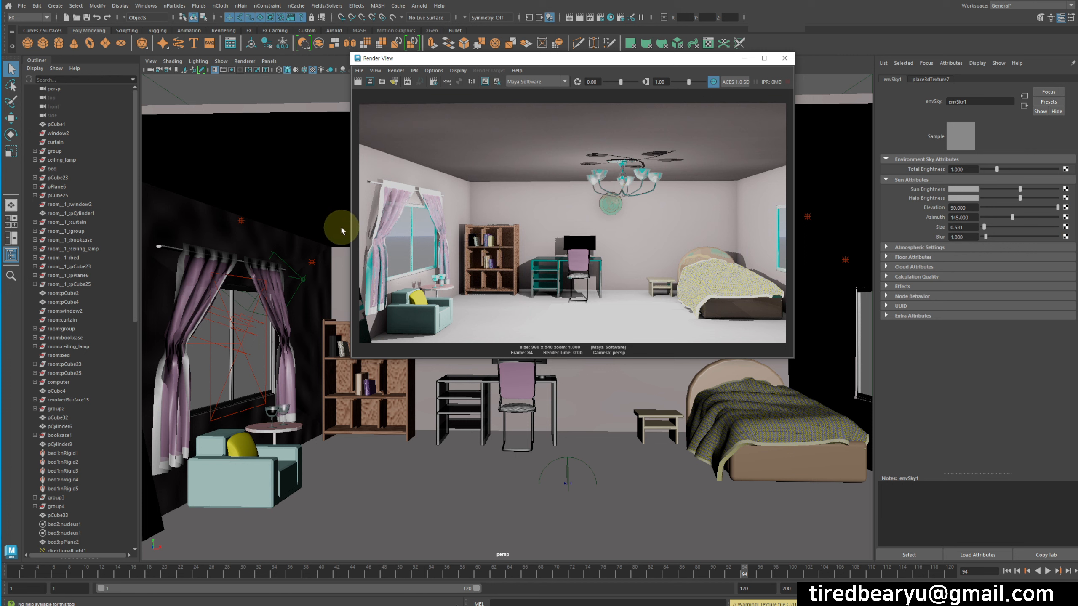
Step: Create a polygon plane in the room scene and scale it up to a large size
{"action": "scroll", "coordinate": [414, 207], "scroll_direction": "down", "scroll_amount": 2}
{"action": "scroll", "coordinate": [496, 463], "scroll_direction": "down", "scroll_amount": 3}
{"action": "scroll", "coordinate": [494, 456], "scroll_direction": "down", "scroll_amount": 2}
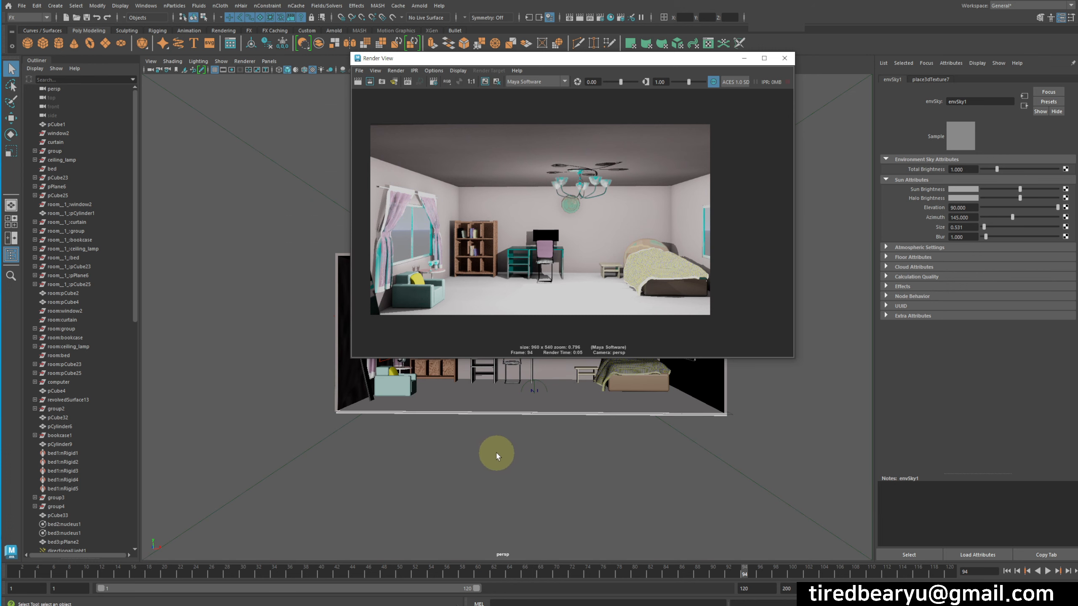
{"action": "left_click", "coordinate": [813, 477]}
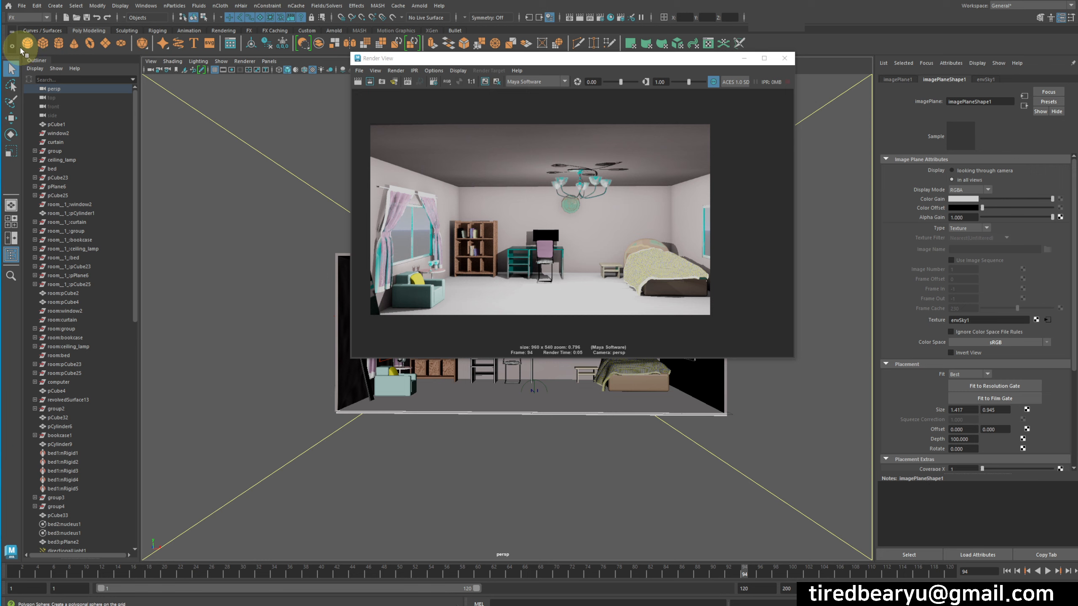
{"action": "left_click", "coordinate": [106, 43]}
{"action": "left_click_drag", "start_coordinate": [383, 57], "coordinate": [634, 77]}
{"action": "key", "text": "r"}
{"action": "middle_click_drag", "start_coordinate": [379, 353], "coordinate": [665, 372]}
Step: Rotate the large plane upright and move it outside the curtained window
{"action": "key", "text": "e"}
{"action": "middle_click_drag", "start_coordinate": [594, 375], "coordinate": [570, 391]}
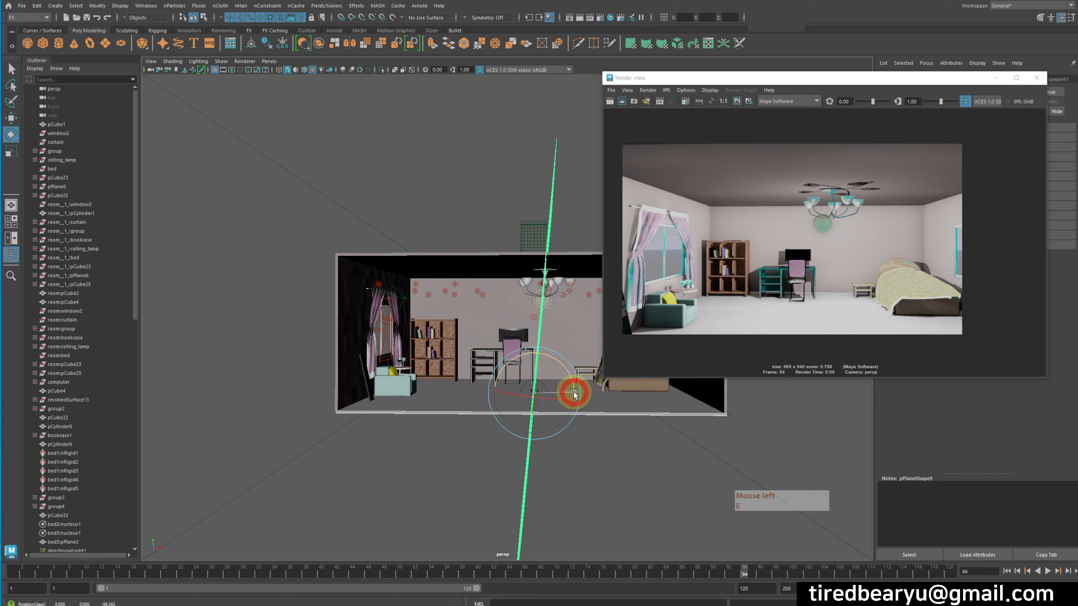
{"action": "key", "text": "w"}
{"action": "left_click_drag", "start_coordinate": [571, 394], "coordinate": [360, 369]}
{"action": "key", "text": "e"}
{"action": "key", "text": "ctrl+z"}
{"action": "key", "text": "w"}
{"action": "right_click_drag", "start_coordinate": [237, 348], "coordinate": [295, 339], "text": "alt"}
{"action": "left_click_drag", "start_coordinate": [294, 338], "coordinate": [368, 315], "text": "alt"}
{"action": "left_click_drag", "start_coordinate": [851, 80], "coordinate": [695, 118]}
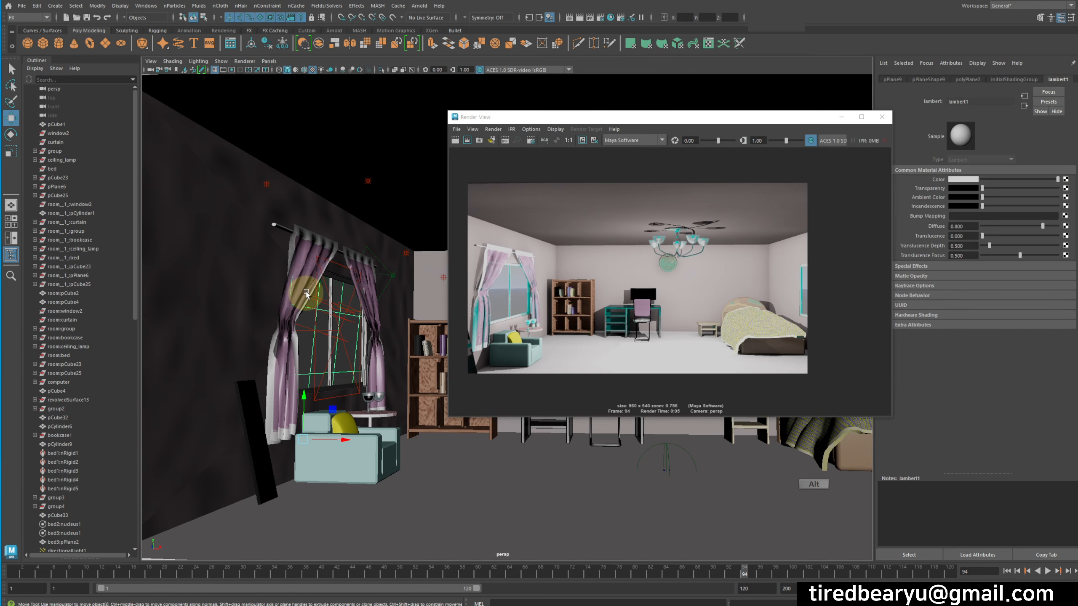
Step: Assign a new Lambert material to the large plane outside the window and map a File texture to its color
{"action": "scroll", "coordinate": [306, 271], "scroll_direction": "down", "scroll_amount": 5}
{"action": "right_click_drag", "start_coordinate": [343, 251], "coordinate": [431, 504]}
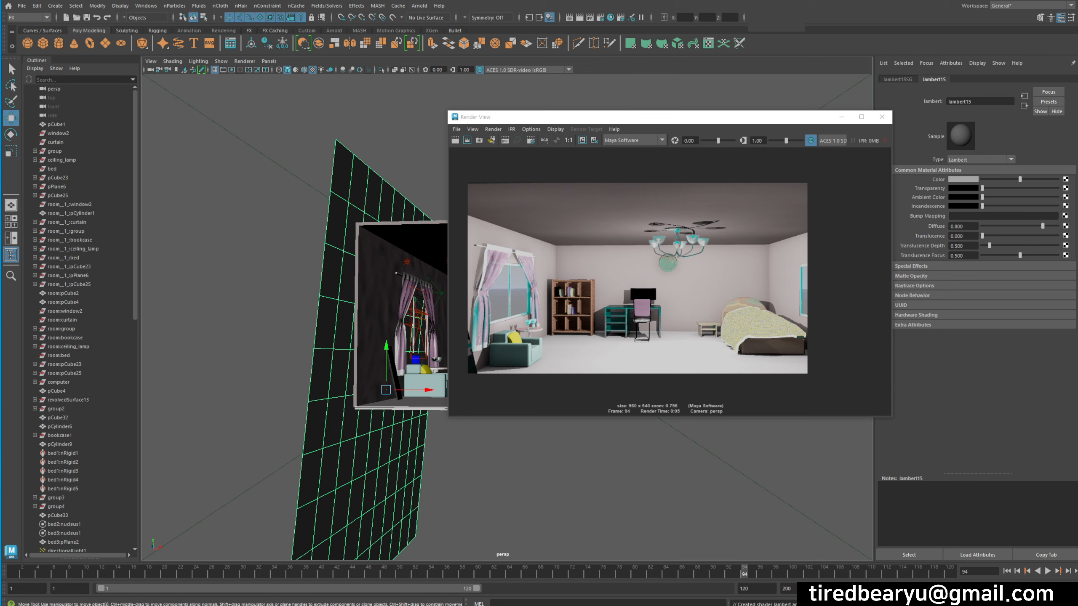
{"action": "left_click", "coordinate": [1065, 180]}
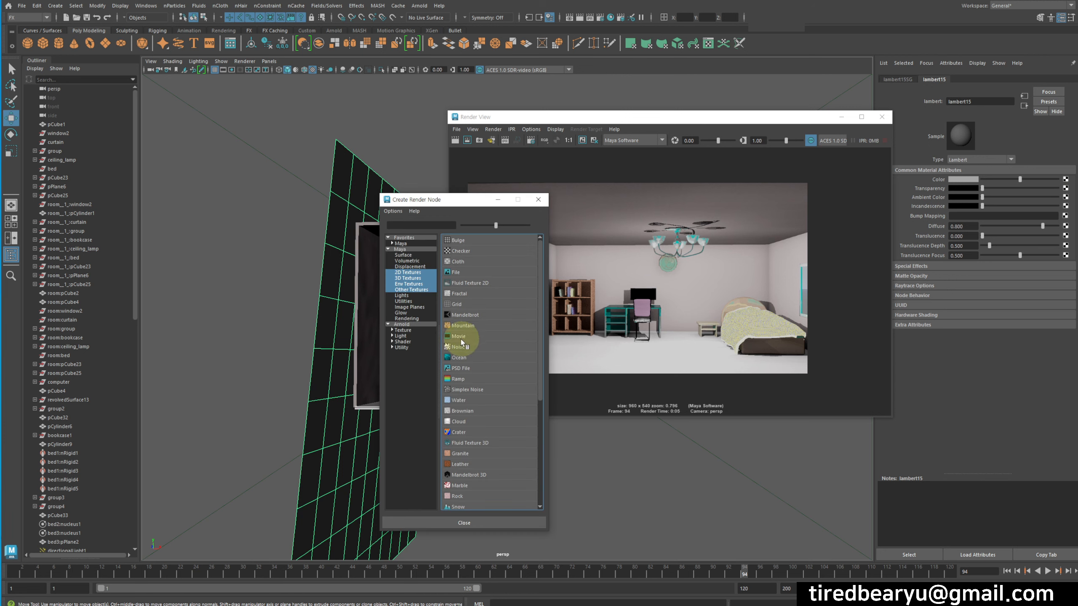
{"action": "left_click", "coordinate": [459, 270]}
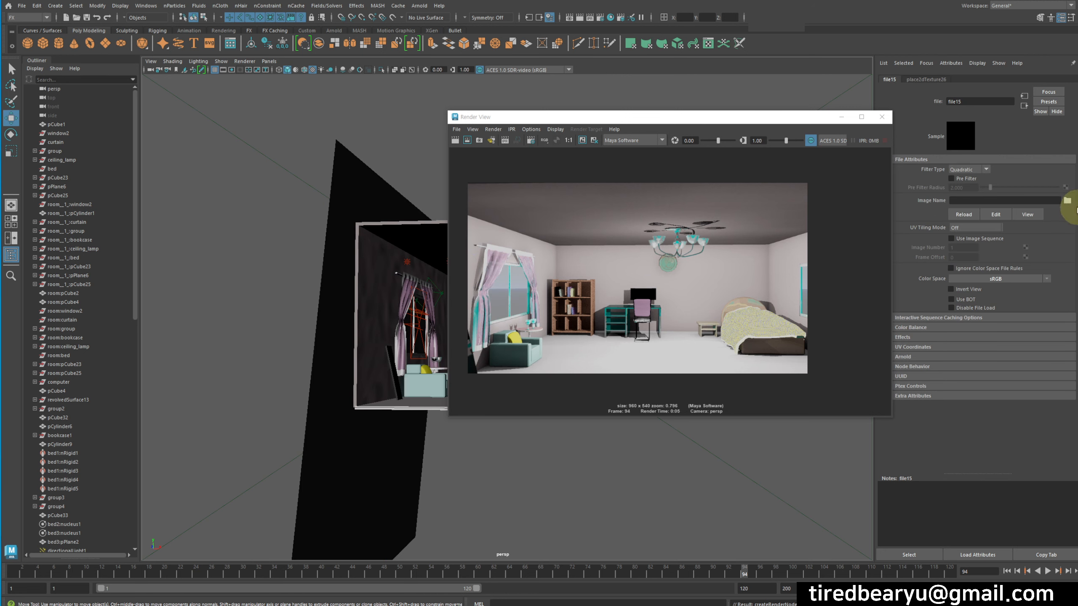
Step: Preview the images in the sourceimages folder and load 1-fine-sand-seamless-texture.jpg as the plane's file texture
{"action": "left_click", "coordinate": [1067, 201]}
{"action": "left_click", "coordinate": [408, 221]}
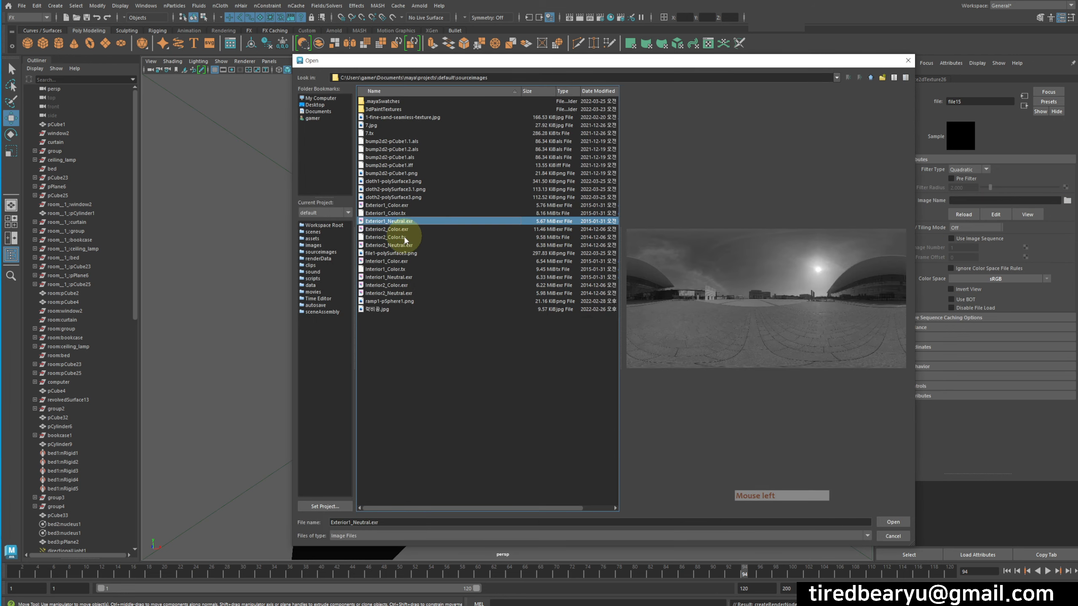
{"action": "left_click", "coordinate": [404, 245]}
{"action": "left_click", "coordinate": [410, 260]}
{"action": "left_click", "coordinate": [416, 277]}
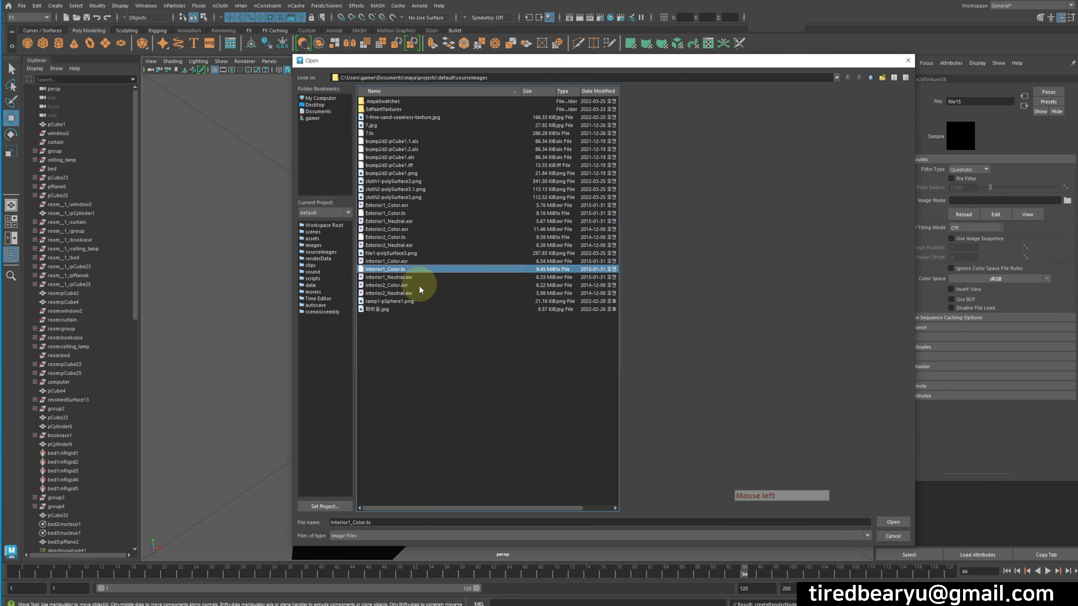
{"action": "left_click", "coordinate": [419, 309]}
{"action": "left_click", "coordinate": [421, 301]}
{"action": "left_click", "coordinate": [423, 293]}
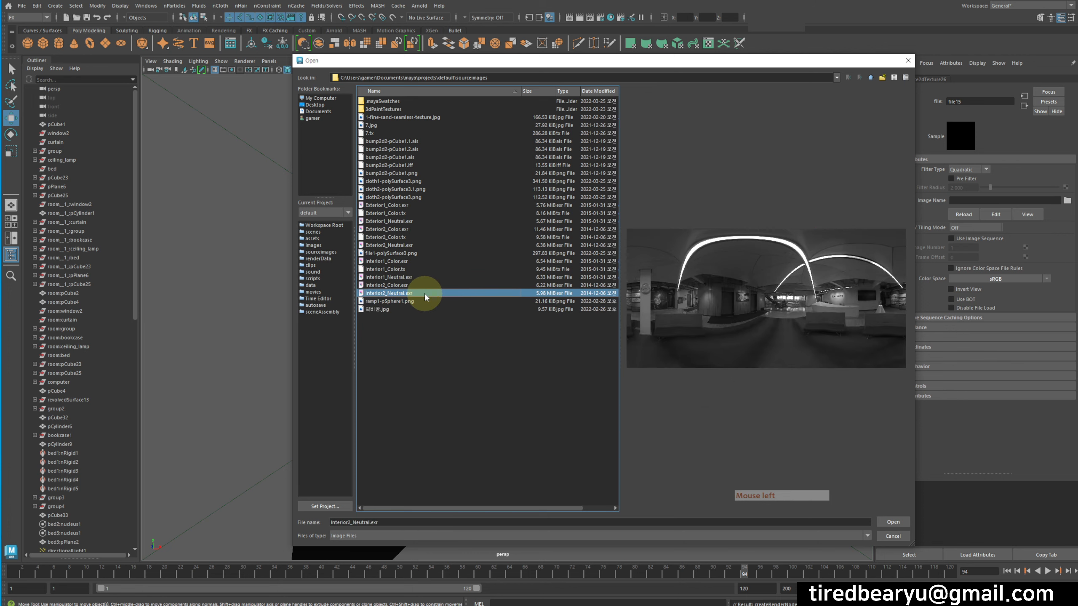
{"action": "left_click", "coordinate": [421, 149]}
{"action": "left_click", "coordinate": [421, 141]}
{"action": "left_click", "coordinate": [420, 125]}
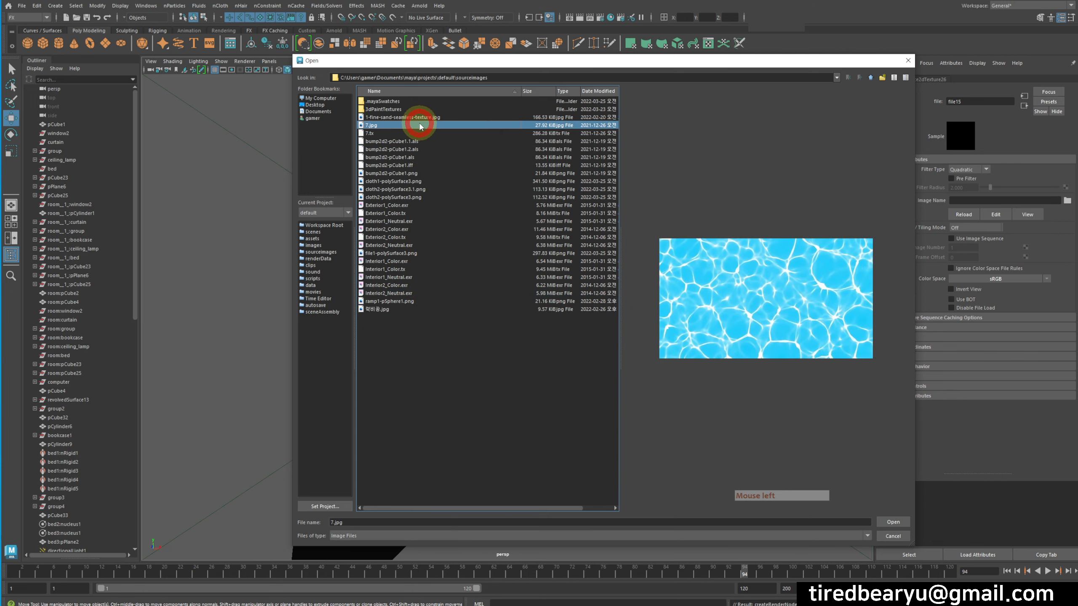
{"action": "left_click", "coordinate": [421, 118]}
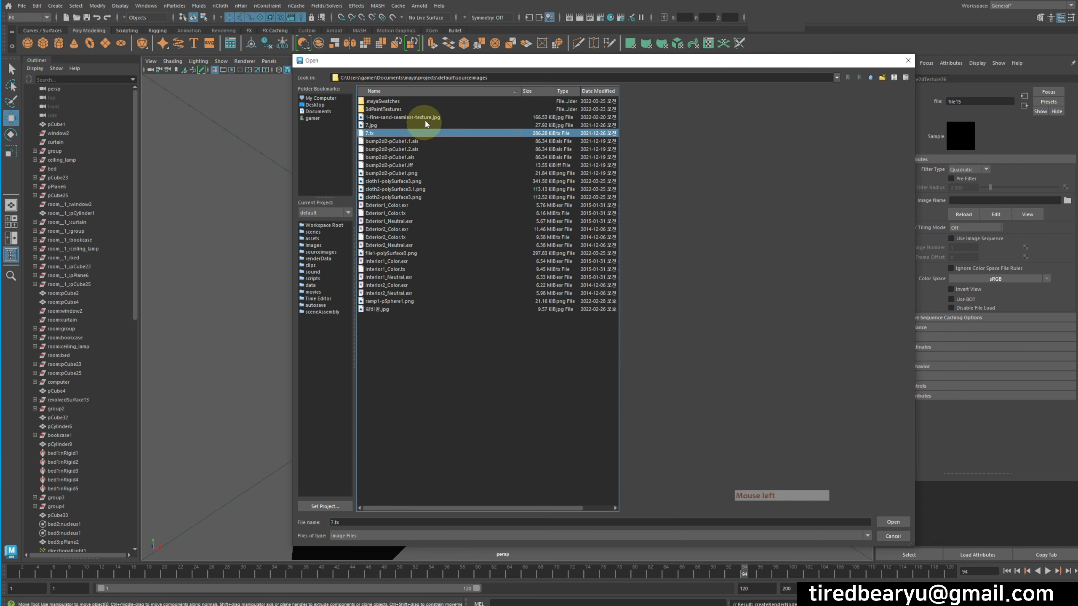
{"action": "double_click", "coordinate": [423, 117]}
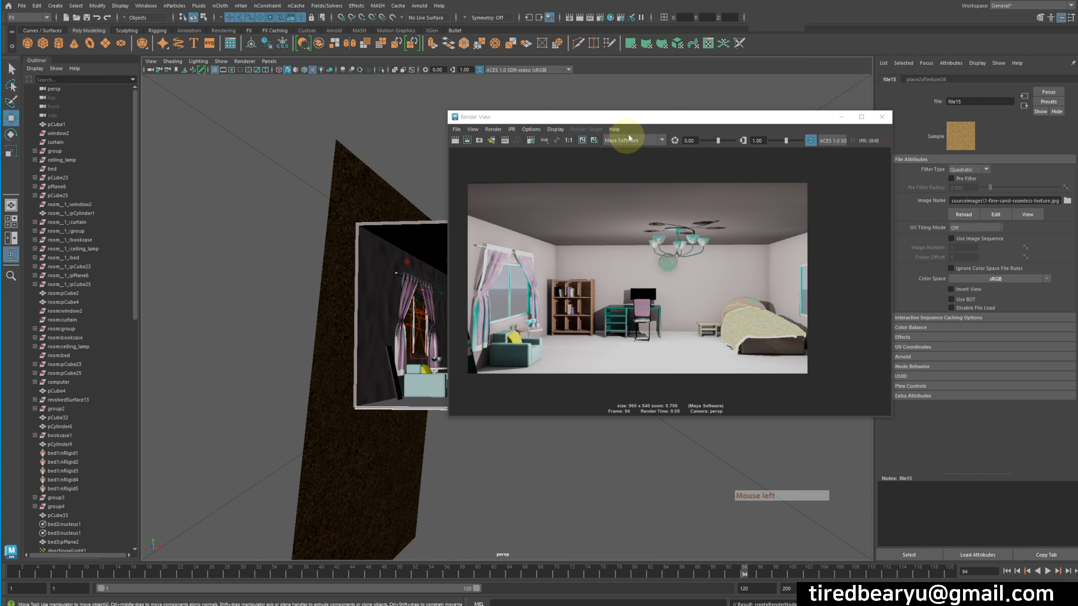
Step: Render the sand-textured plane from outside the room and again from inside, close to the curtained window
{"action": "left_click", "coordinate": [454, 140]}
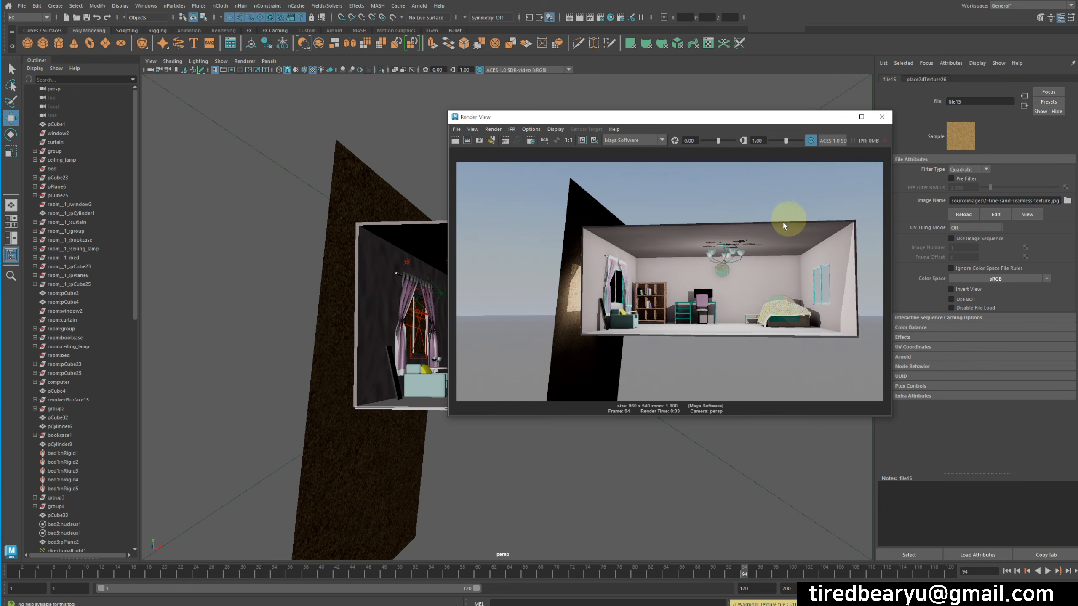
{"action": "left_click", "coordinate": [885, 119]}
{"action": "left_click_drag", "start_coordinate": [738, 289], "coordinate": [705, 298], "text": "alt"}
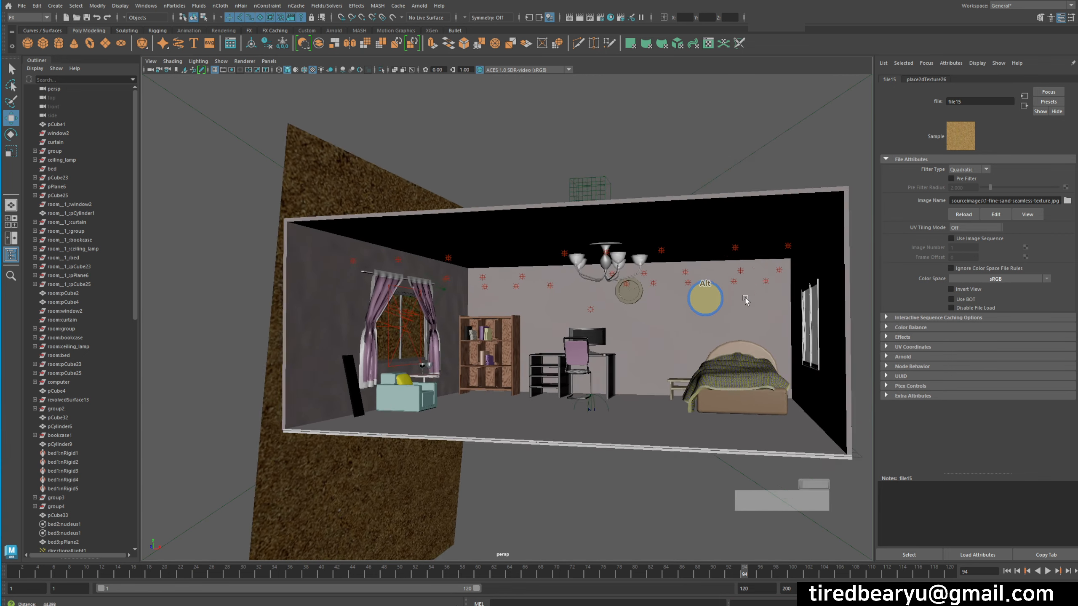
{"action": "right_click_drag", "start_coordinate": [704, 299], "coordinate": [747, 300], "text": "alt"}
{"action": "left_click_drag", "start_coordinate": [696, 257], "coordinate": [686, 266], "text": "alt"}
{"action": "middle_click_drag", "start_coordinate": [687, 267], "coordinate": [667, 239], "text": "alt"}
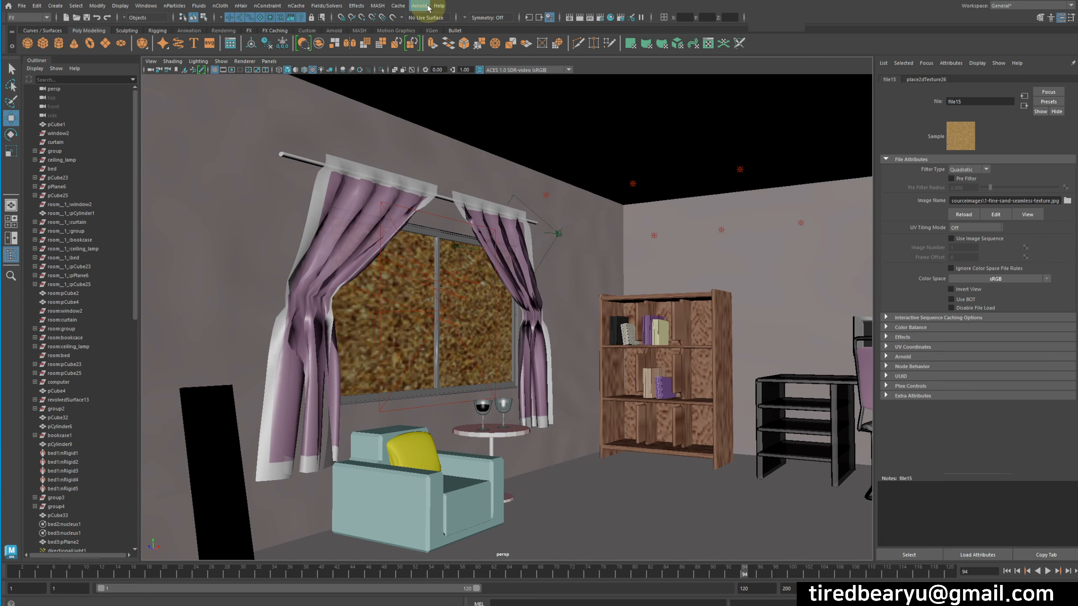
{"action": "left_click", "coordinate": [580, 19]}
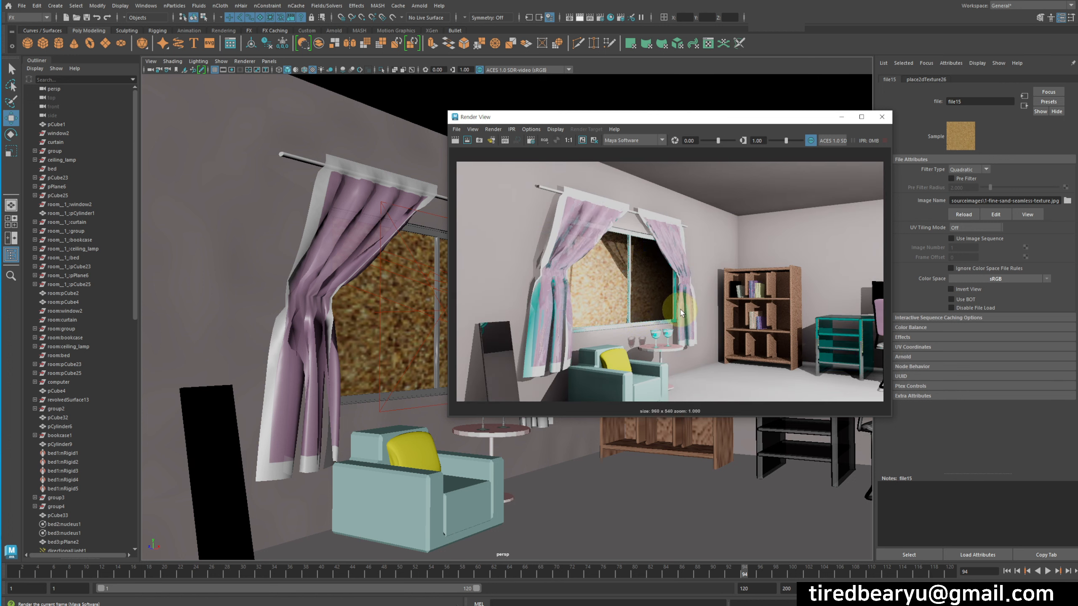
{"action": "left_click", "coordinate": [736, 123]}
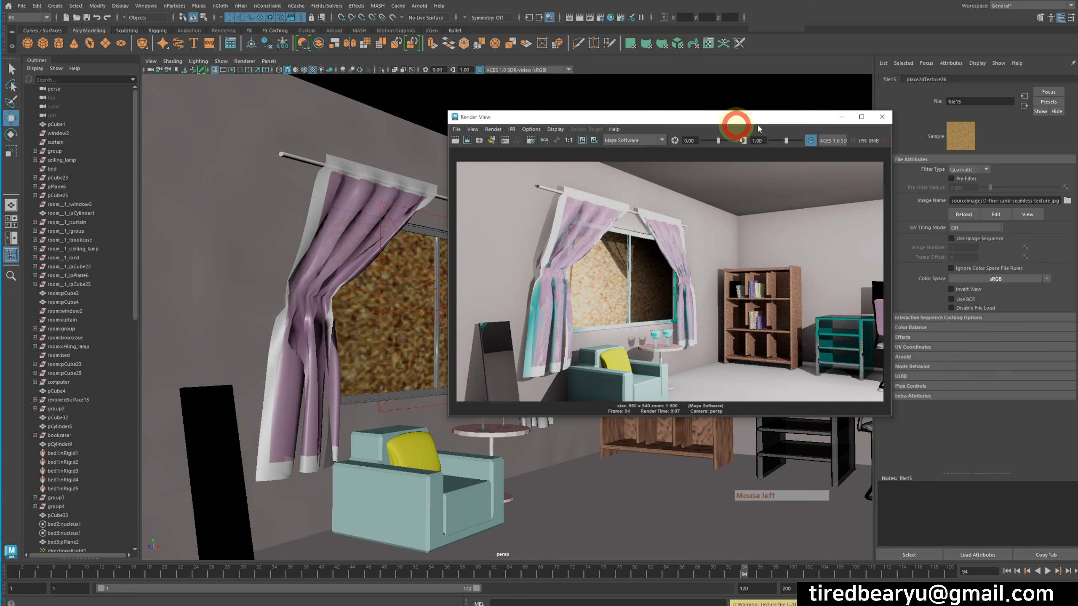
{"action": "left_click", "coordinate": [707, 116]}
{"action": "left_click_drag", "start_coordinate": [707, 116], "coordinate": [895, 109]}
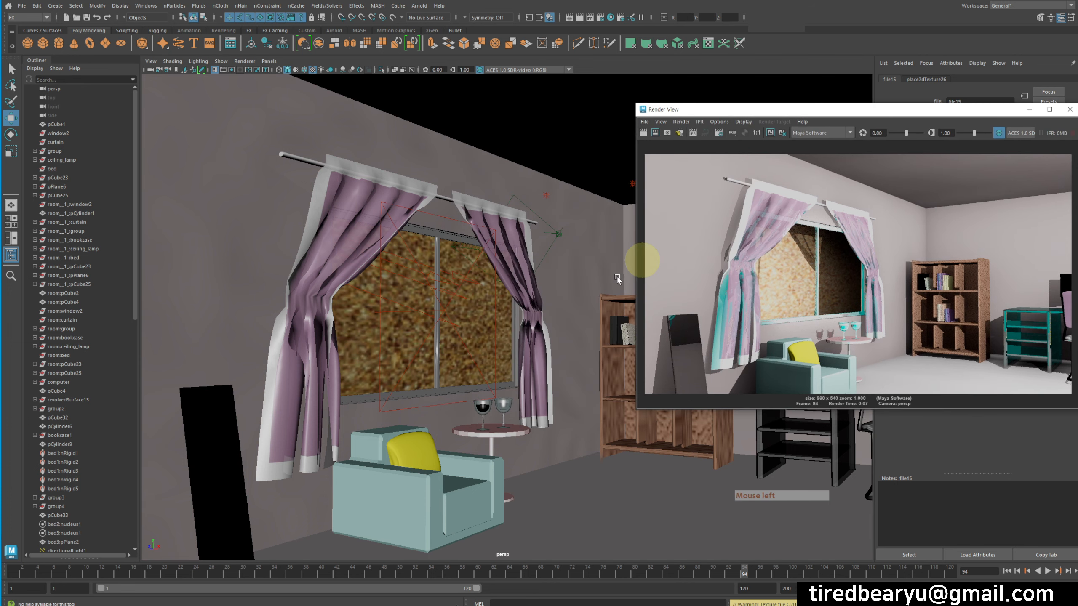
Step: Select the large plane behind the window and examine its shading in the close-up render
{"action": "left_click", "coordinate": [465, 344]}
{"action": "left_click", "coordinate": [508, 347]}
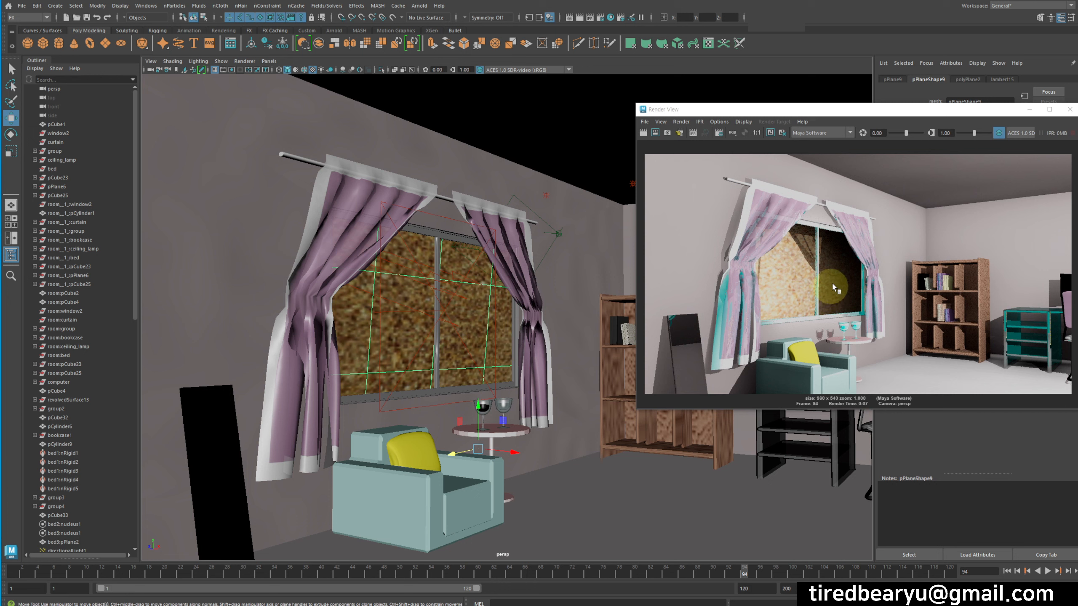
{"action": "left_click", "coordinate": [847, 293]}
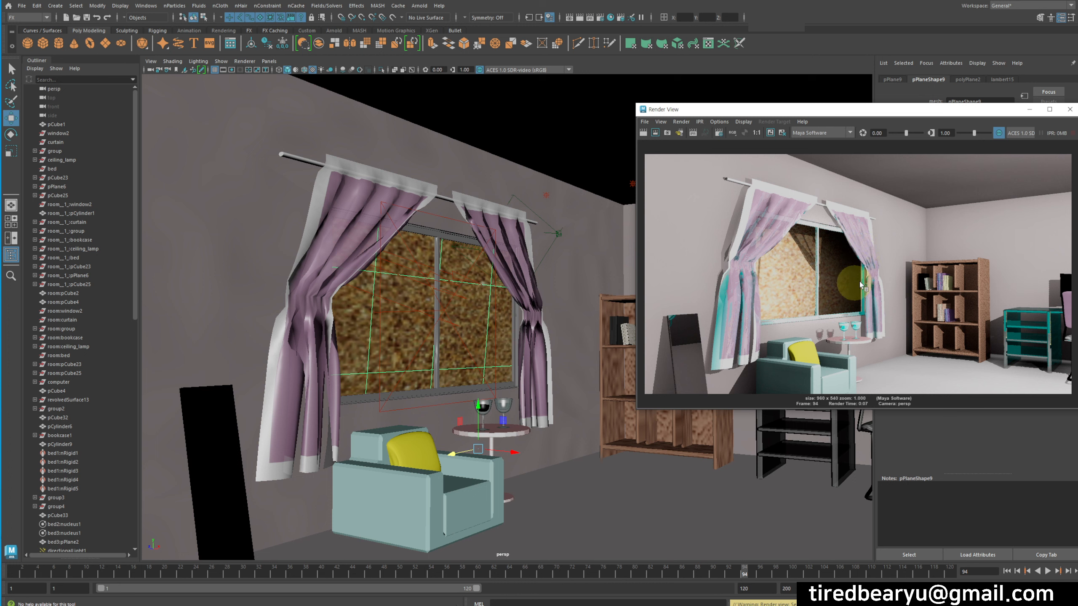
{"action": "left_click", "coordinate": [1069, 110]}
Step: Frame the whole room, select the blanket on the bed, and inspect the scene's materials in the Hypershade
{"action": "left_click_drag", "start_coordinate": [633, 358], "coordinate": [622, 319], "text": "alt"}
{"action": "right_click_drag", "start_coordinate": [700, 341], "coordinate": [643, 338], "text": "alt"}
{"action": "middle_click_drag", "start_coordinate": [644, 339], "coordinate": [614, 344], "text": "alt"}
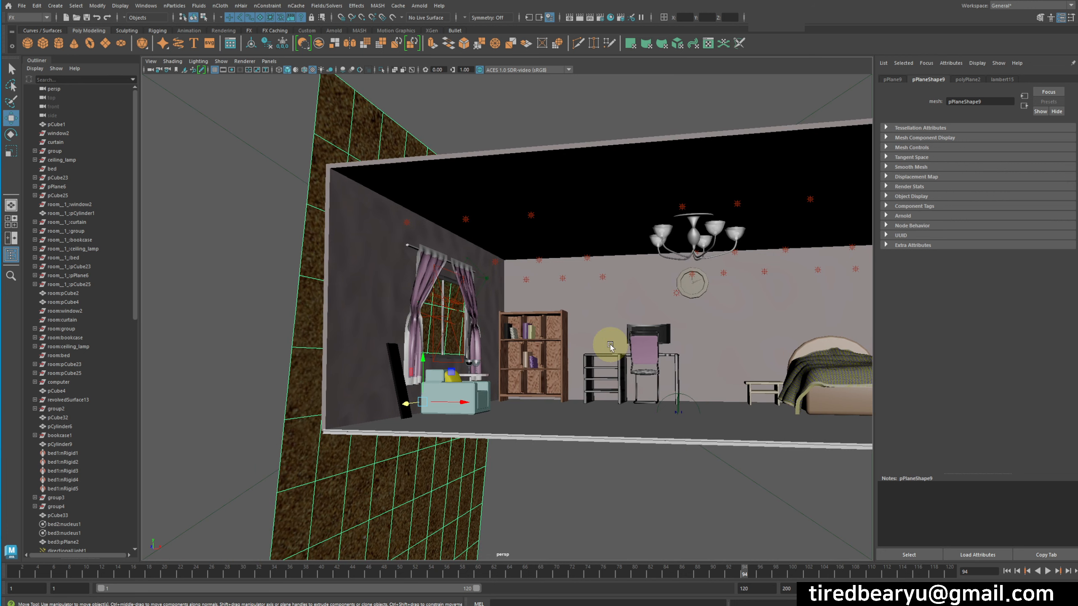
{"action": "left_click_drag", "start_coordinate": [628, 368], "coordinate": [668, 375], "text": "alt"}
{"action": "middle_click_drag", "start_coordinate": [668, 376], "coordinate": [618, 281], "text": "alt"}
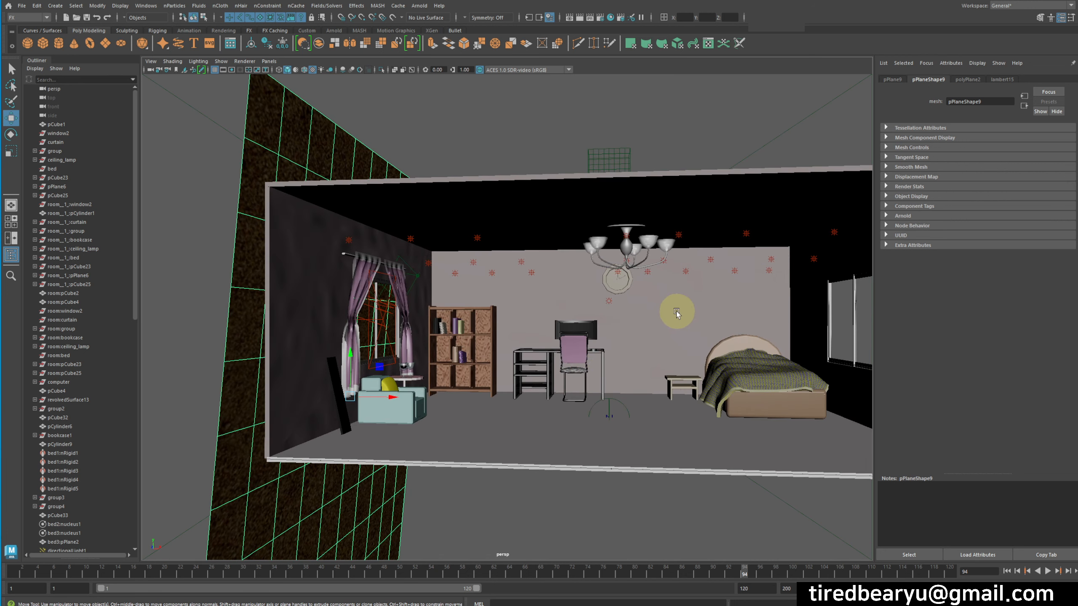
{"action": "middle_click_drag", "start_coordinate": [744, 411], "coordinate": [707, 412], "text": "alt"}
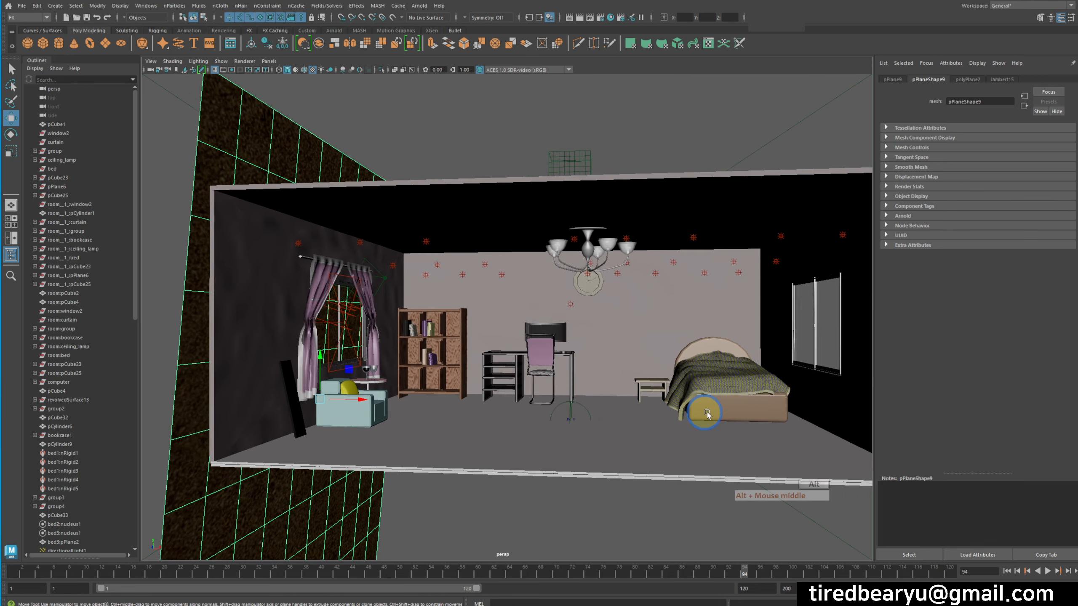
{"action": "right_click_drag", "start_coordinate": [708, 413], "coordinate": [752, 413], "text": "alt"}
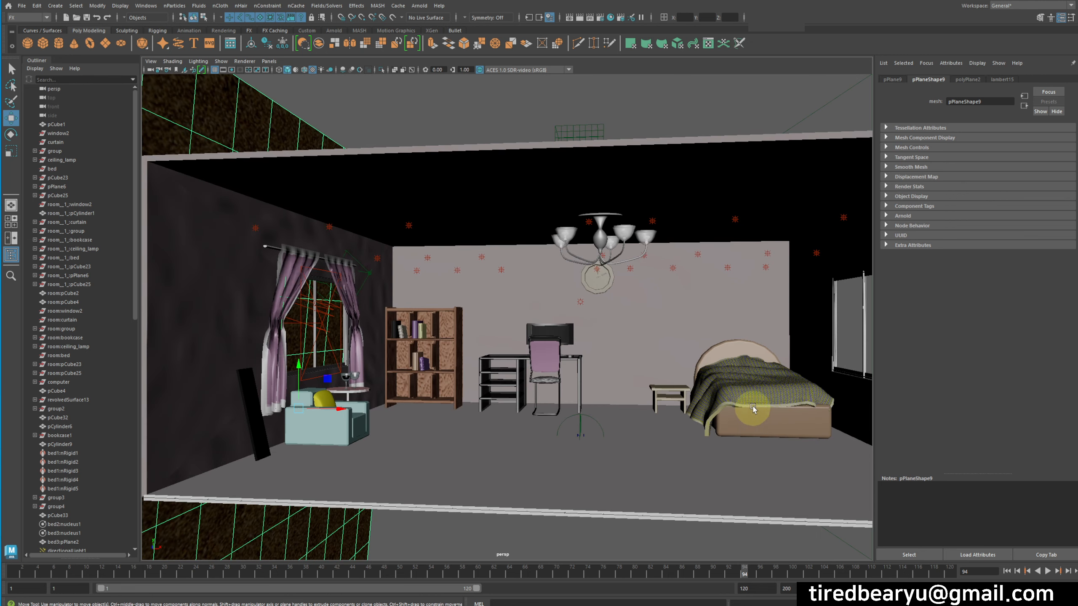
{"action": "left_click", "coordinate": [753, 407]}
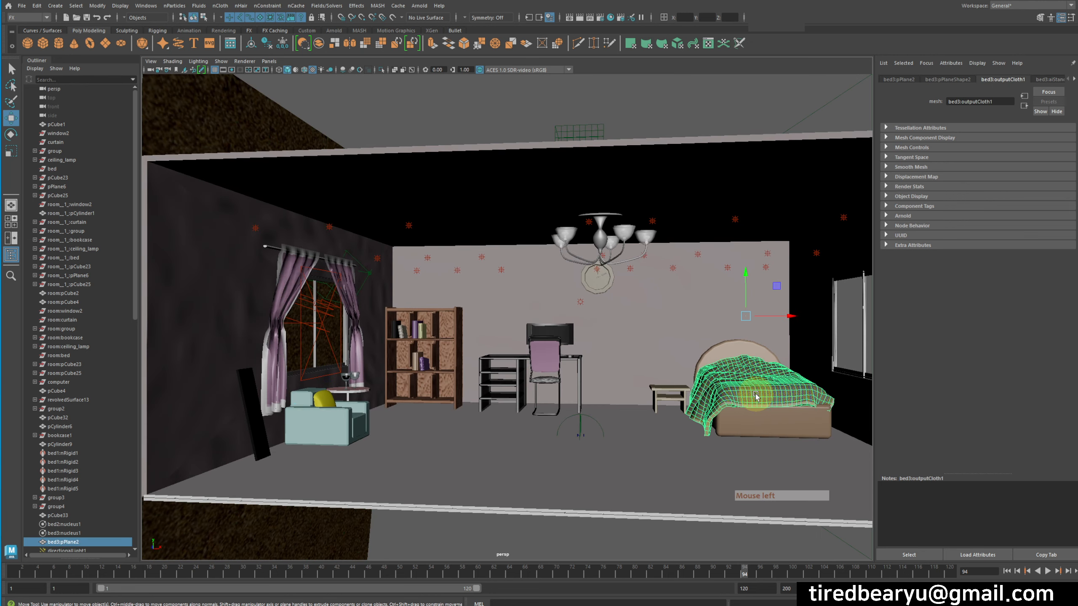
{"action": "left_click", "coordinate": [611, 17]}
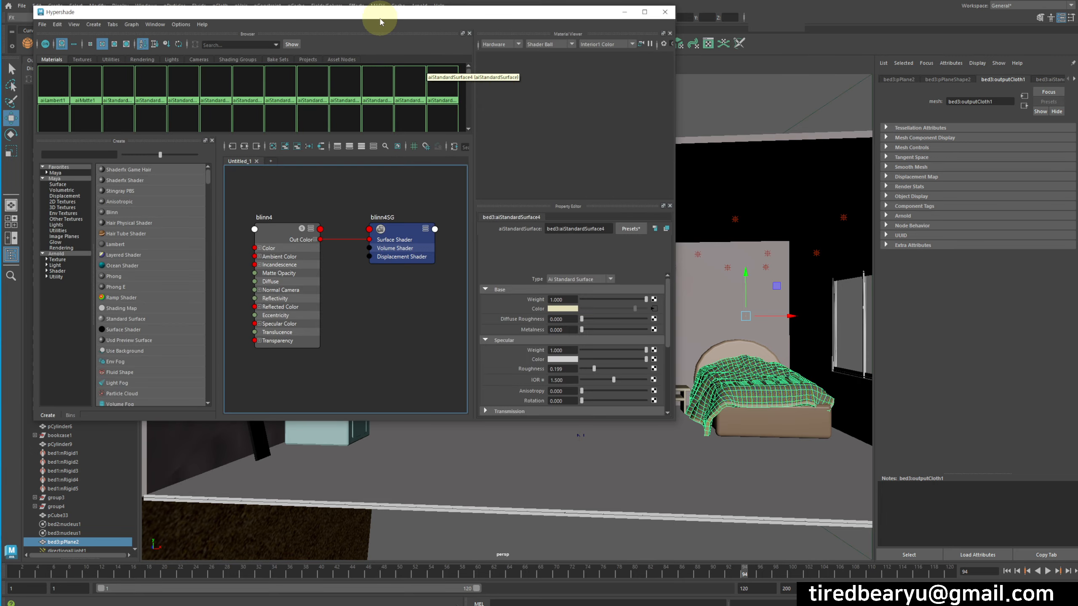
{"action": "left_click_drag", "start_coordinate": [381, 20], "coordinate": [742, 62]}
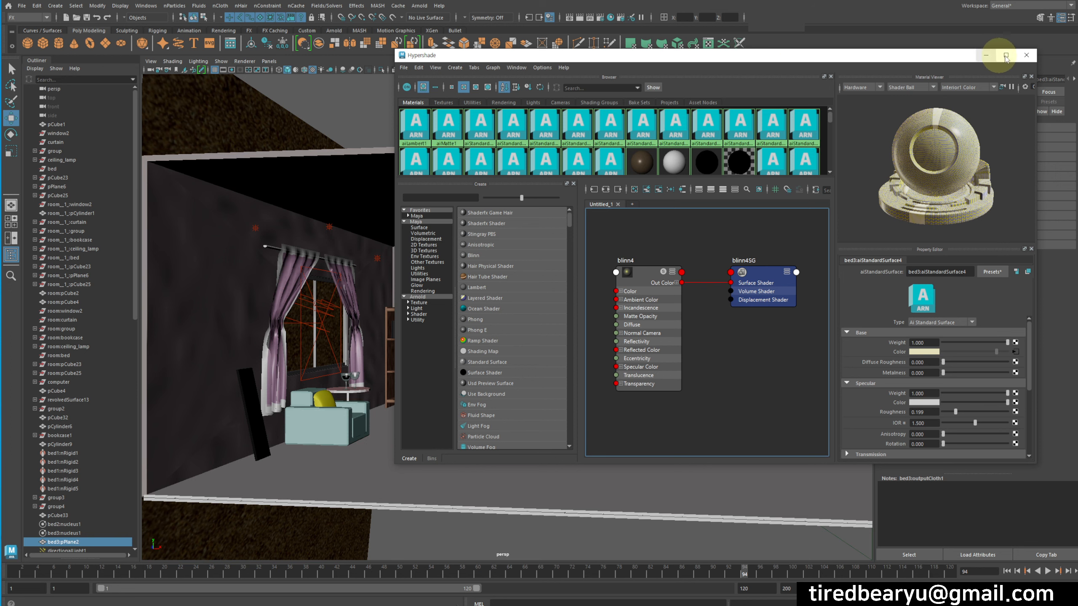
{"action": "left_click", "coordinate": [1026, 55]}
Step: Reselect the bed's blanket and show the attributes of its aiStandardSurface material
{"action": "left_click", "coordinate": [739, 456]}
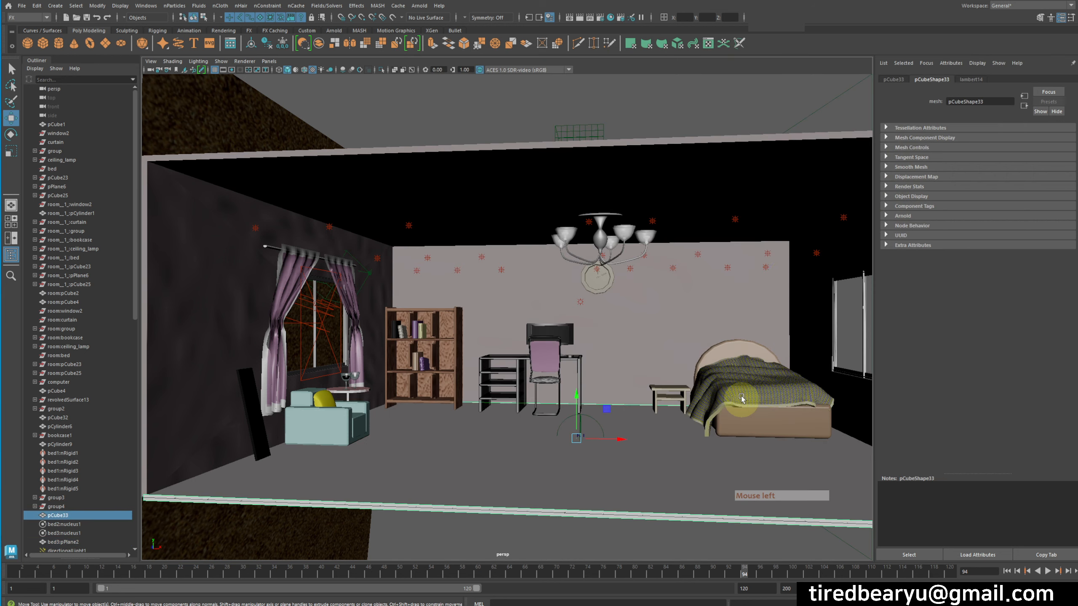
{"action": "left_click", "coordinate": [742, 372]}
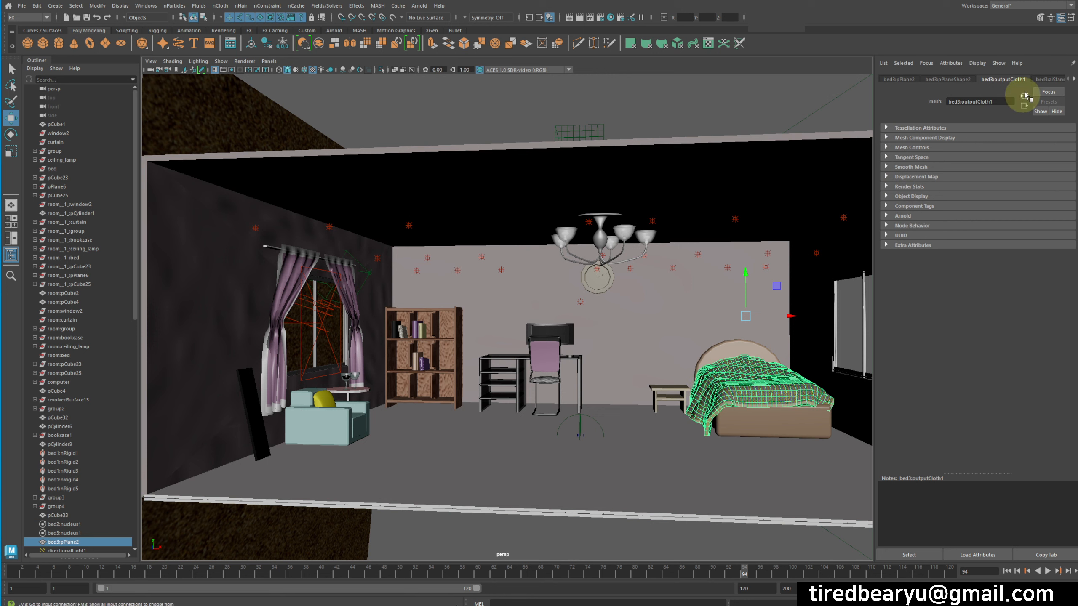
{"action": "left_click", "coordinate": [1074, 80]}
{"action": "left_click", "coordinate": [1035, 79]}
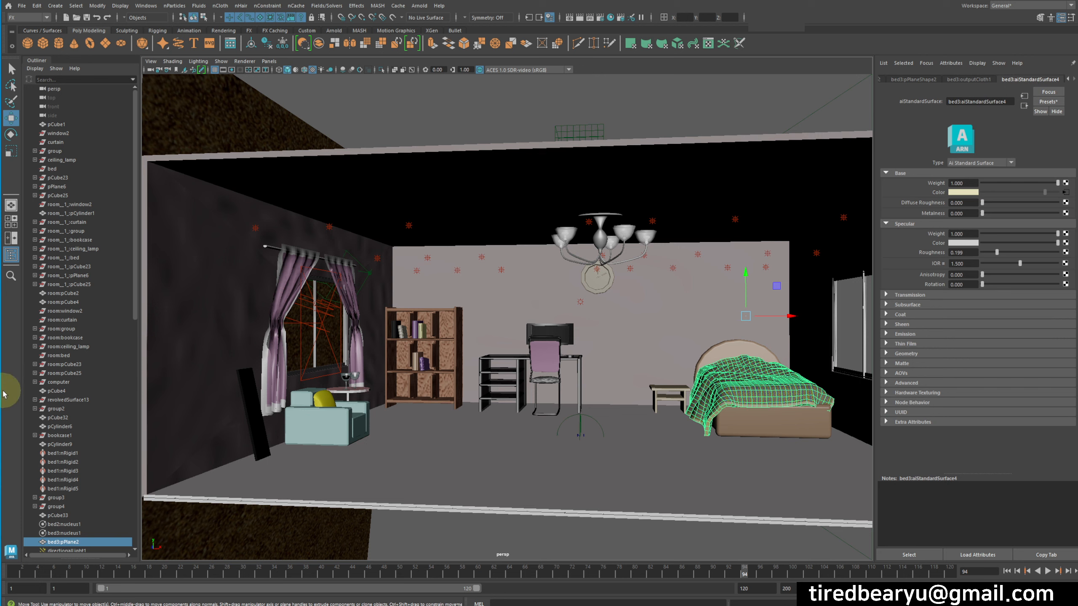
Step: Render the room with all lights from directionalLight1 to pointLight24 deleted, and undo the deletion
{"action": "scroll", "coordinate": [47, 479], "scroll_direction": "down", "scroll_amount": 10}
{"action": "left_click", "coordinate": [63, 266]}
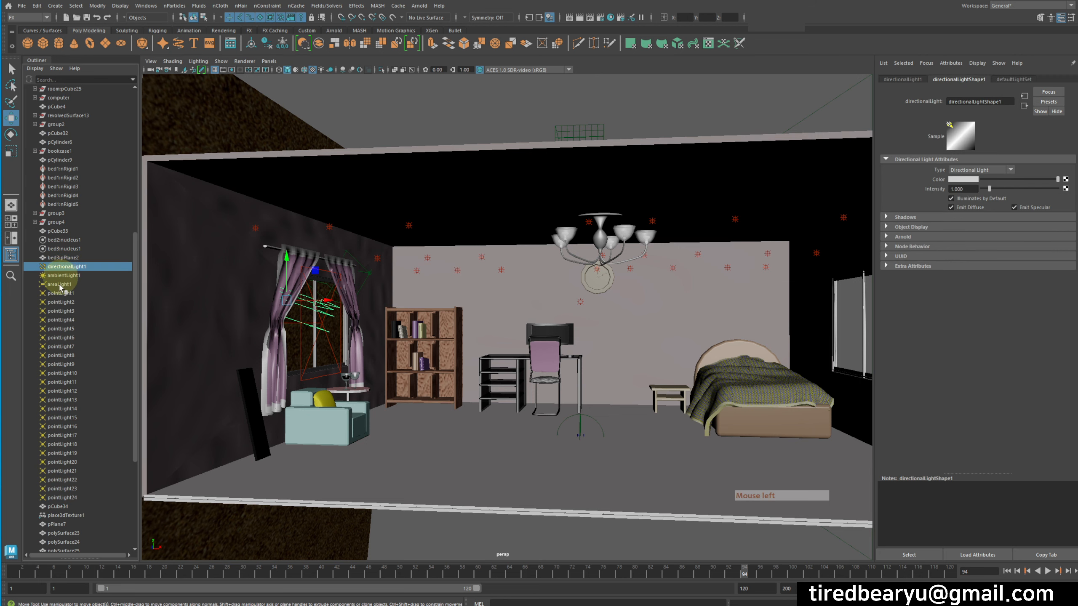
{"action": "left_click", "coordinate": [72, 497], "text": "shift"}
{"action": "key", "text": "Delete"}
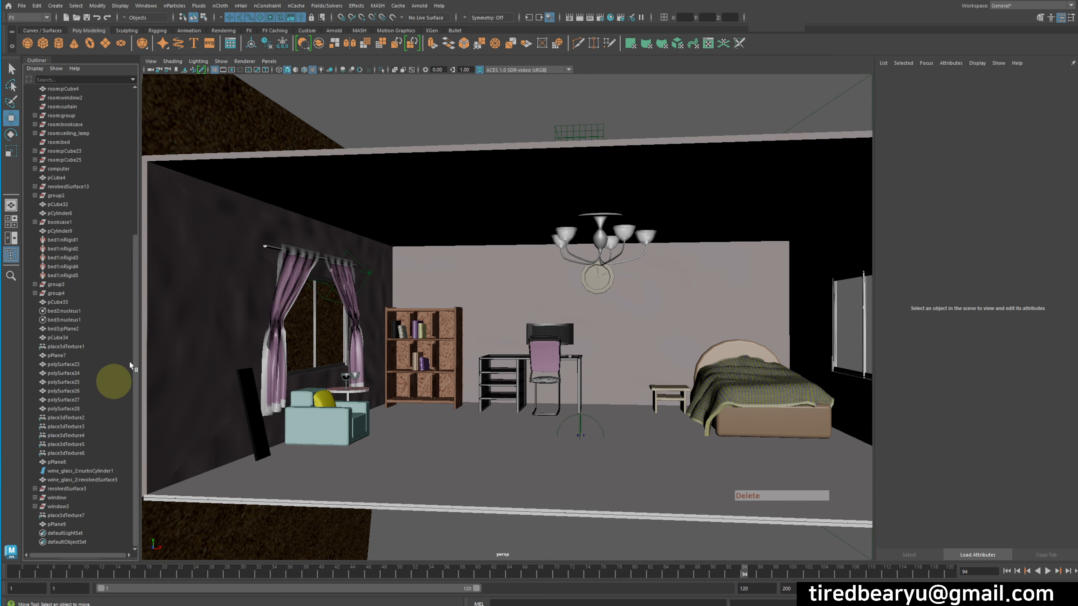
{"action": "left_click", "coordinate": [579, 17]}
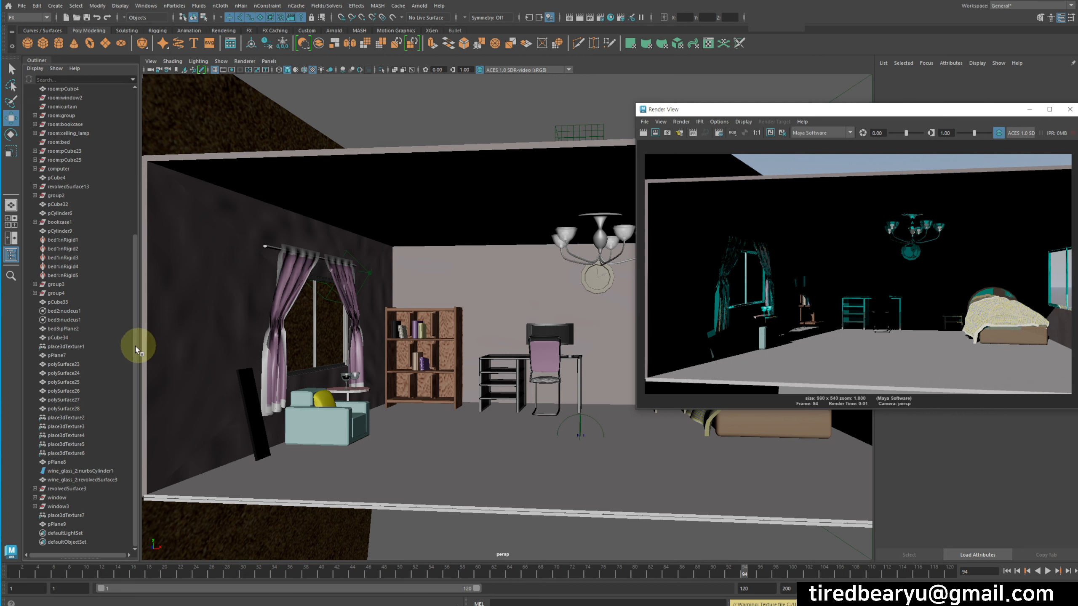
{"action": "key", "text": "ctrl+z"}
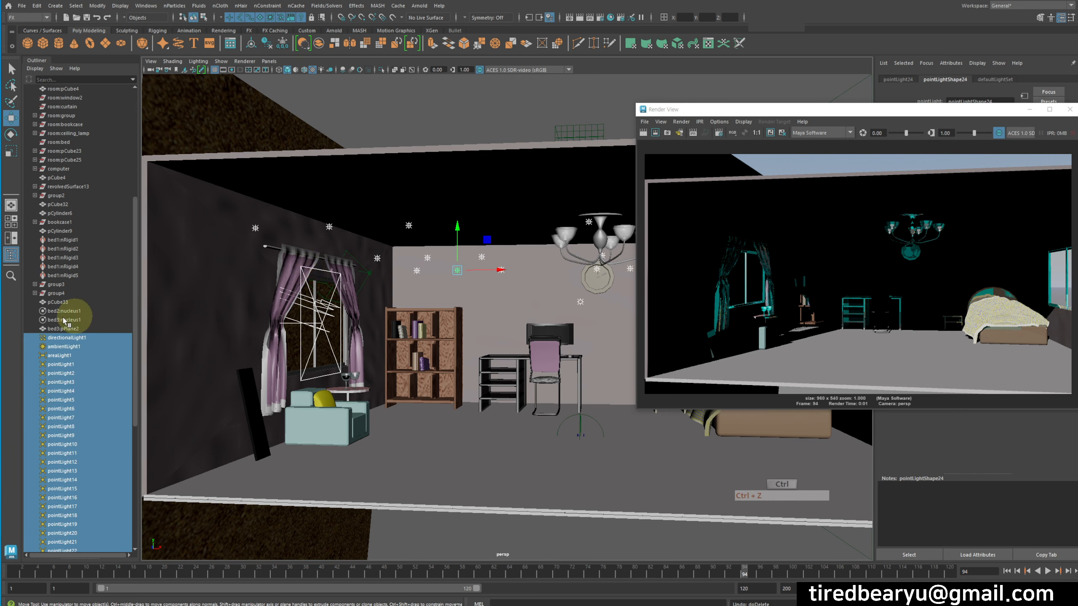
Step: Delete every light except directionalLight1 and render the room again
{"action": "left_click", "coordinate": [66, 338], "text": "ctrl"}
{"action": "key", "text": "Delete"}
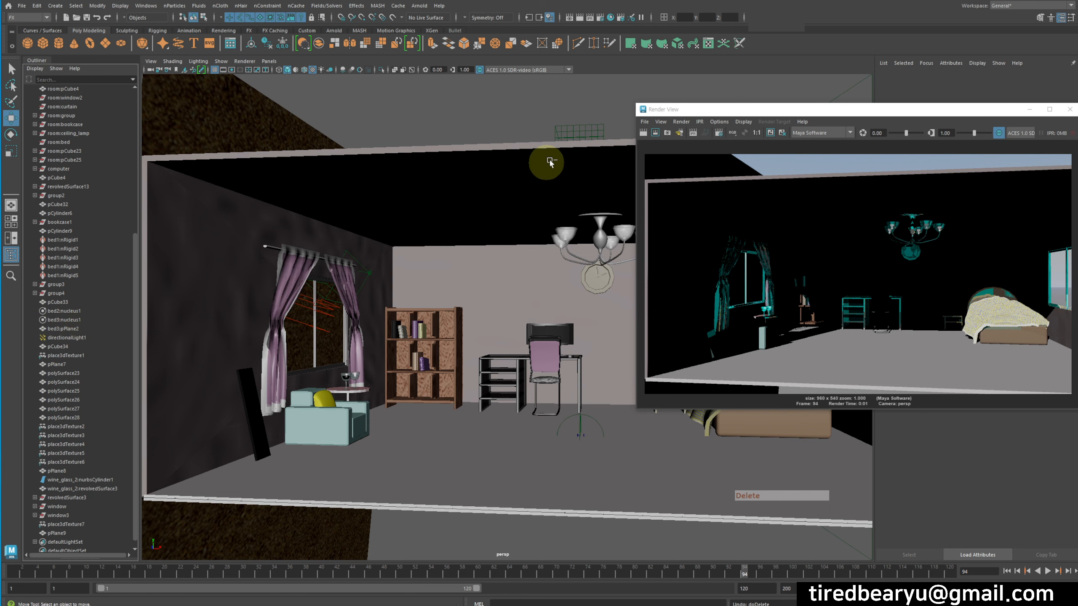
{"action": "left_click", "coordinate": [643, 133]}
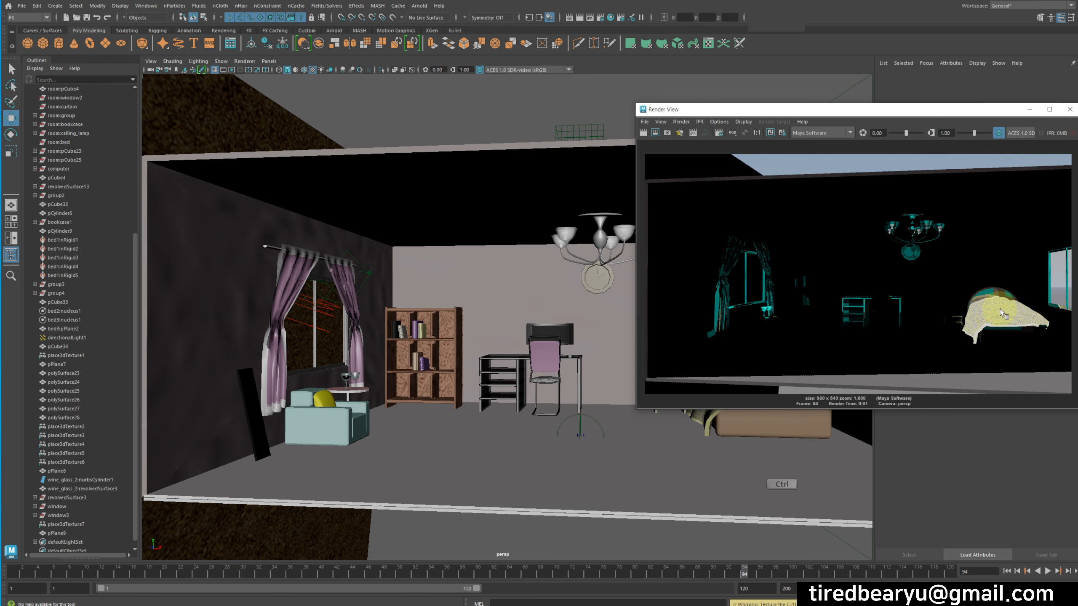
Step: Undo the last operation and move the render window away from the bed in the viewport
{"action": "key", "text": "ctrl+z"}
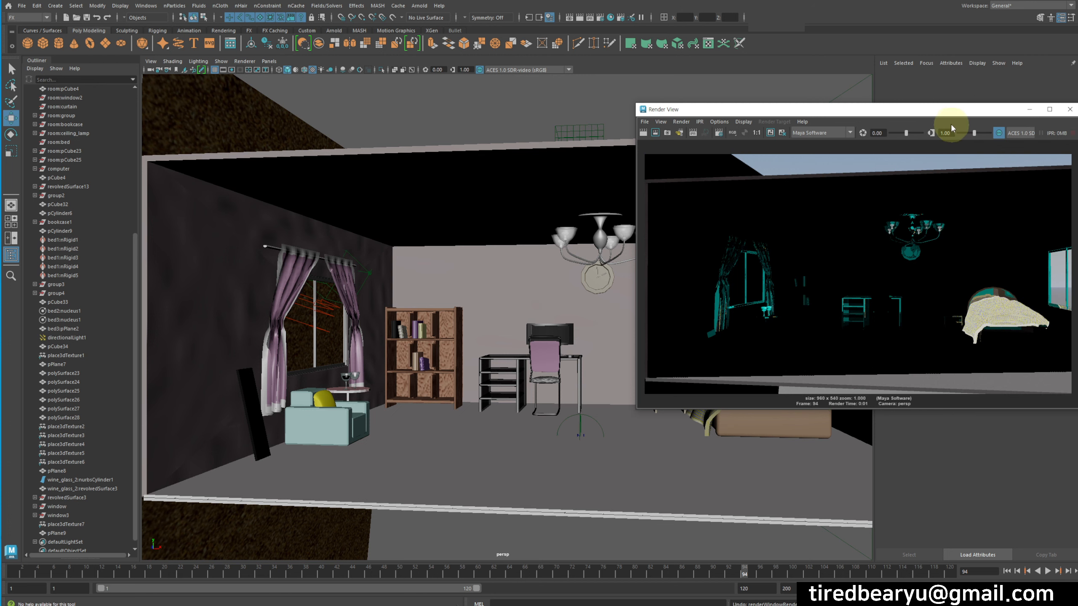
{"action": "left_click_drag", "start_coordinate": [934, 109], "coordinate": [486, 57]}
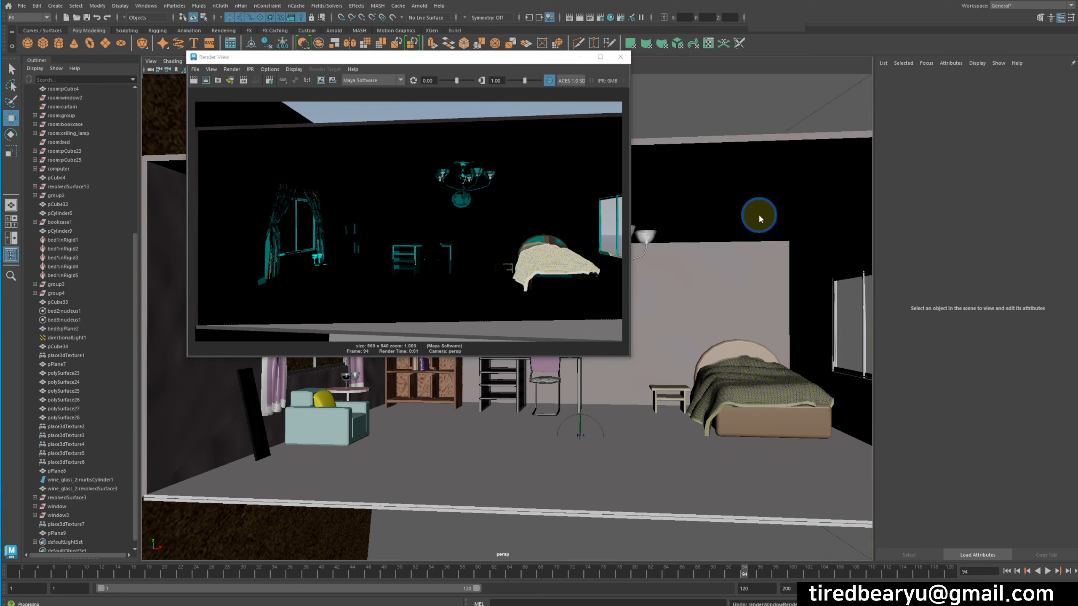
Step: Assign a new Lambert material to the blanket on the bed
{"action": "left_click", "coordinate": [762, 378]}
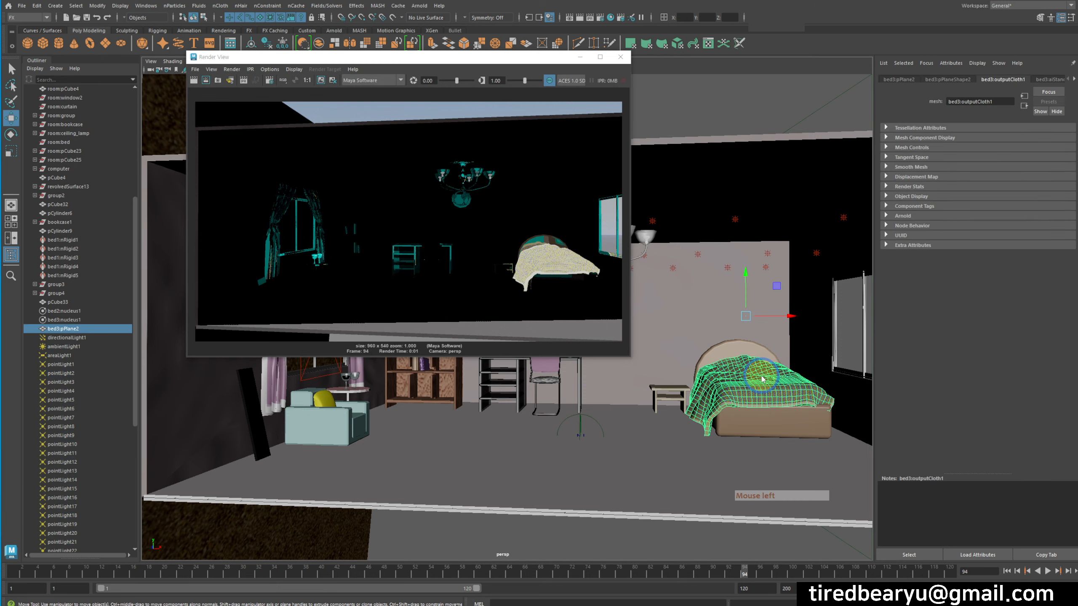
{"action": "right_click_drag", "start_coordinate": [762, 378], "coordinate": [855, 538]}
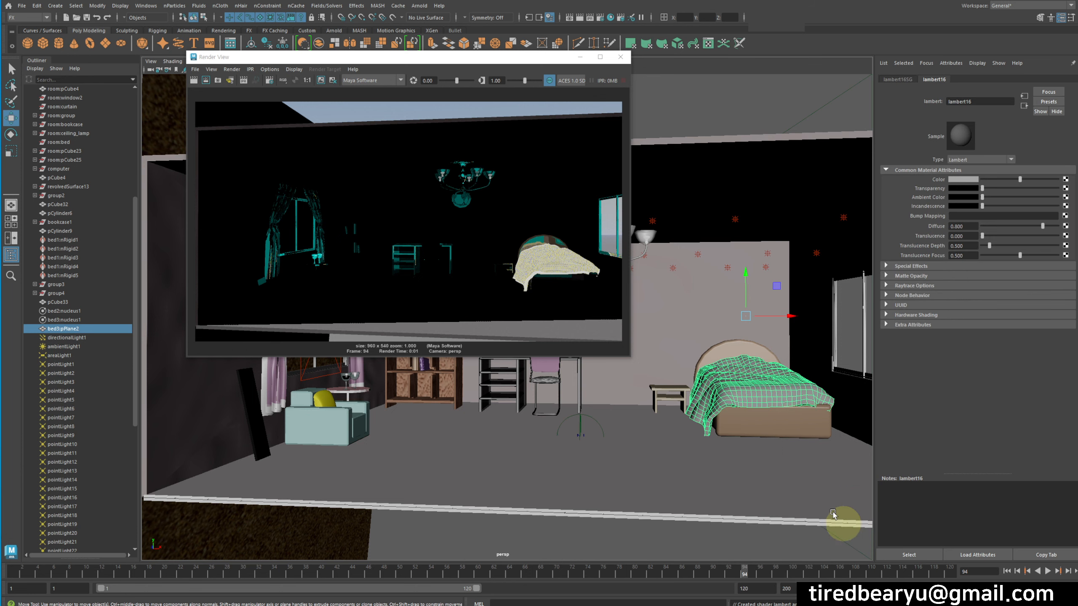
Step: Lower the Ambient Color of the headboard's Blinn material to black and render the room again
{"action": "left_click", "coordinate": [735, 349]}
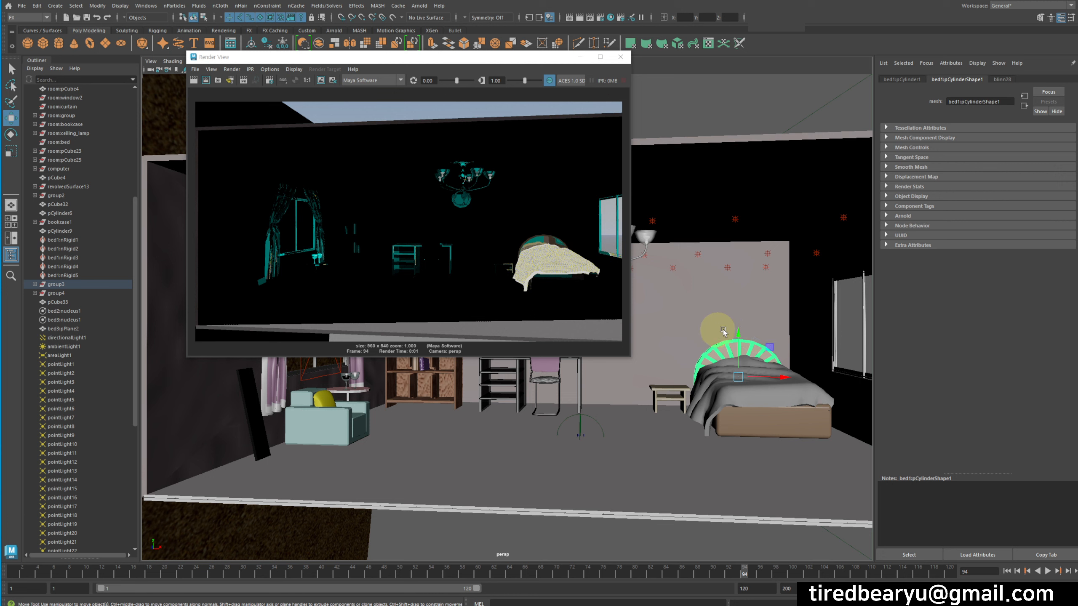
{"action": "left_click", "coordinate": [1002, 79]}
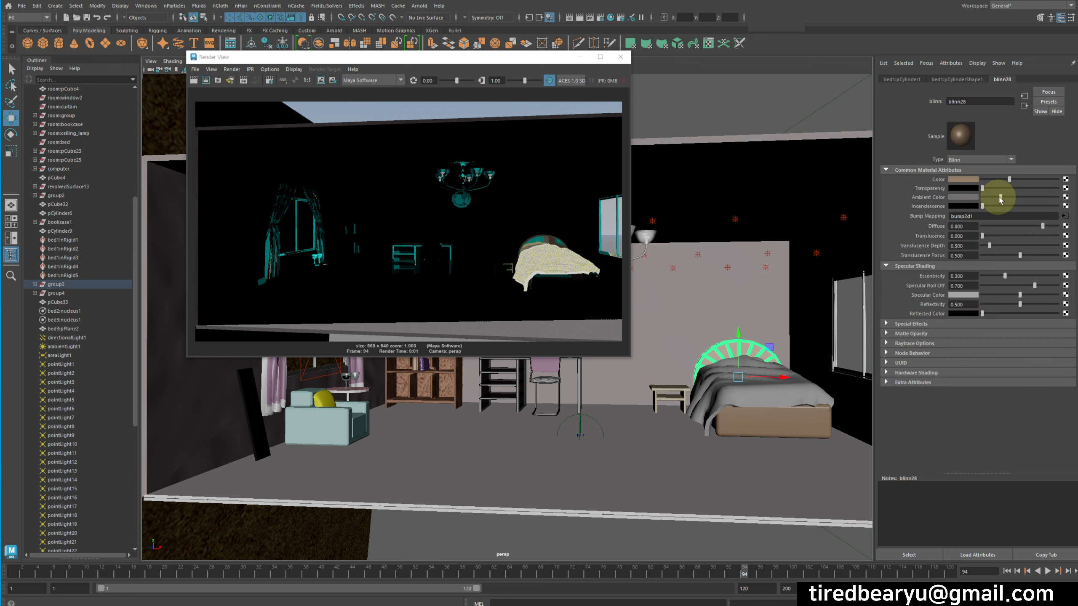
{"action": "left_click_drag", "start_coordinate": [1000, 197], "coordinate": [961, 197]}
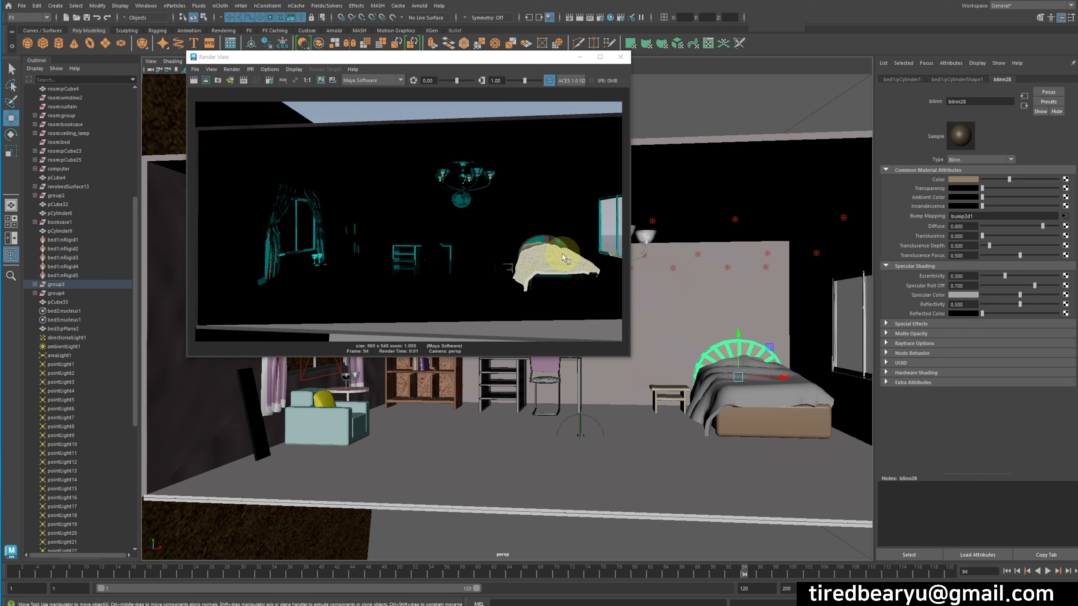
{"action": "left_click", "coordinate": [193, 81]}
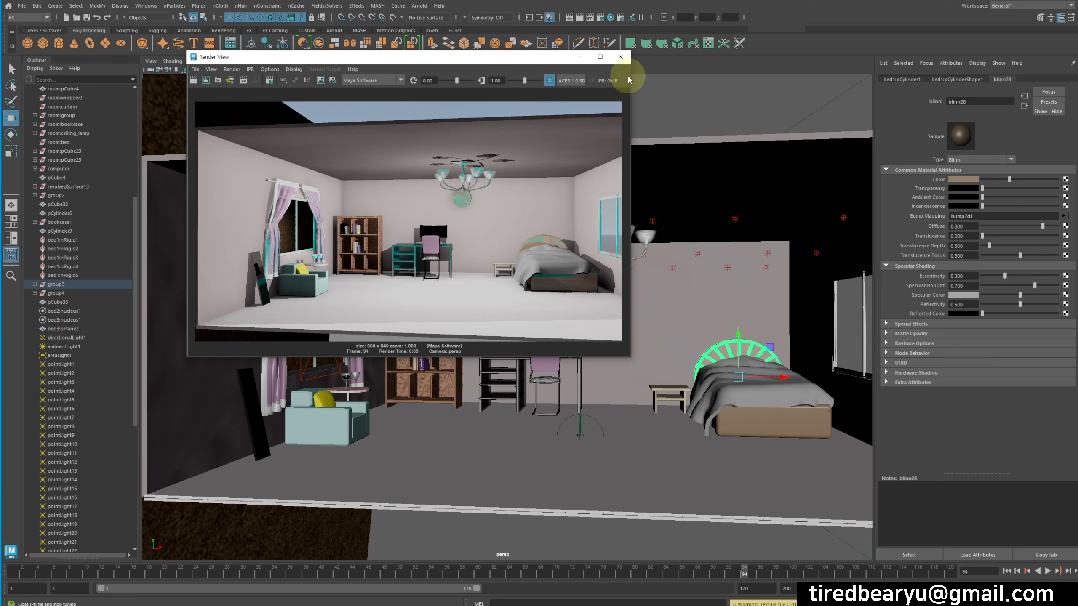
{"action": "left_click", "coordinate": [621, 60]}
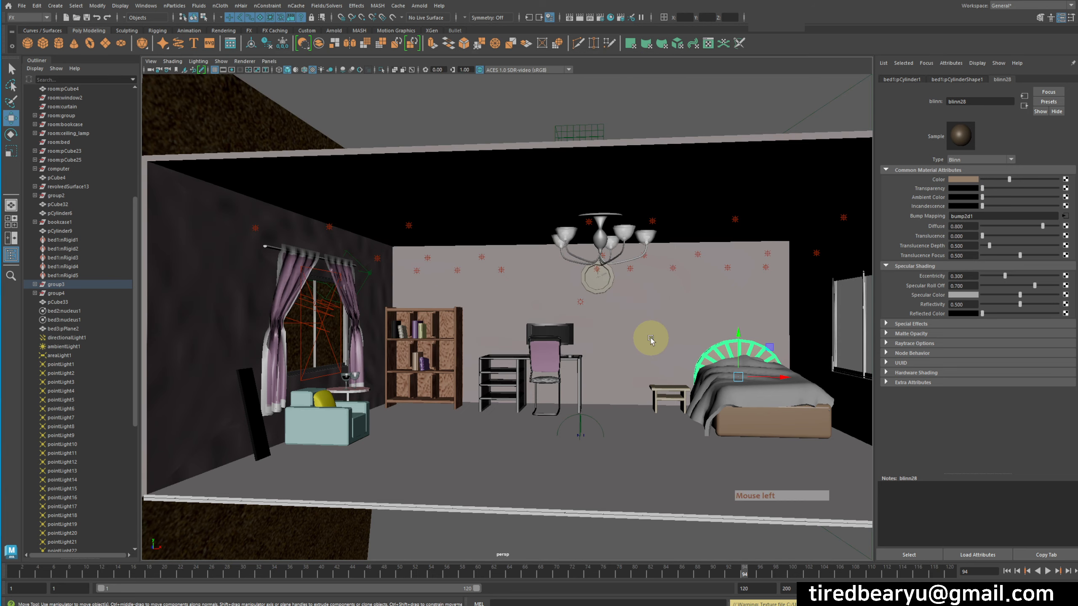
Step: Reframe the whole room in the perspective view, render it again and examine the result
{"action": "middle_click_drag", "start_coordinate": [657, 338], "coordinate": [693, 351], "text": "alt"}
{"action": "left_click_drag", "start_coordinate": [693, 351], "coordinate": [703, 352], "text": "alt"}
{"action": "right_click_drag", "start_coordinate": [703, 352], "coordinate": [653, 340], "text": "alt"}
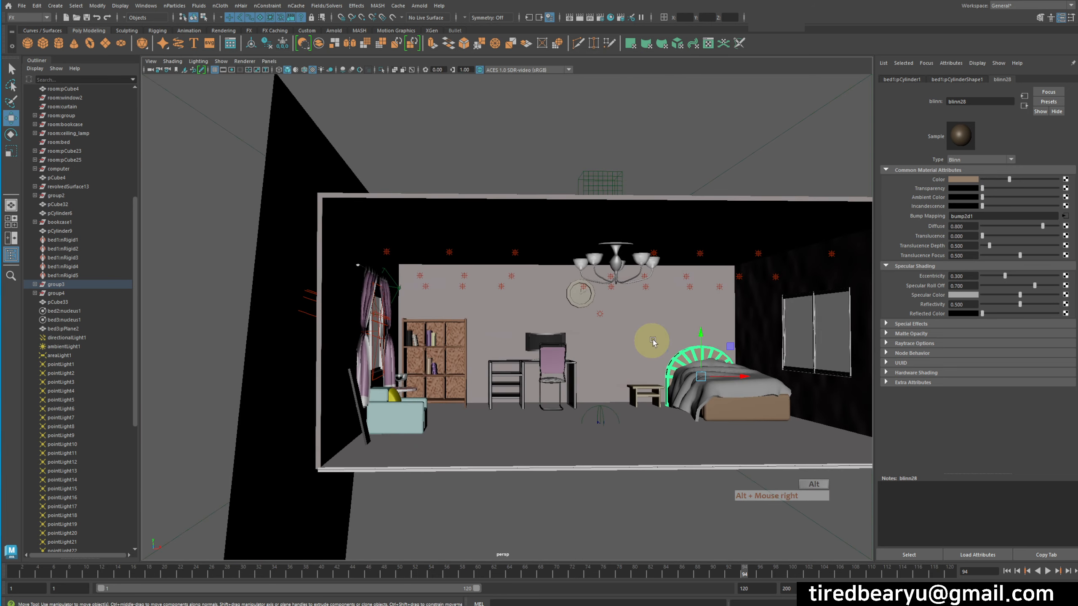
{"action": "middle_click_drag", "start_coordinate": [703, 341], "coordinate": [685, 360], "text": "alt"}
{"action": "left_click_drag", "start_coordinate": [685, 361], "coordinate": [676, 357], "text": "alt"}
{"action": "right_click_drag", "start_coordinate": [676, 357], "coordinate": [739, 352], "text": "alt"}
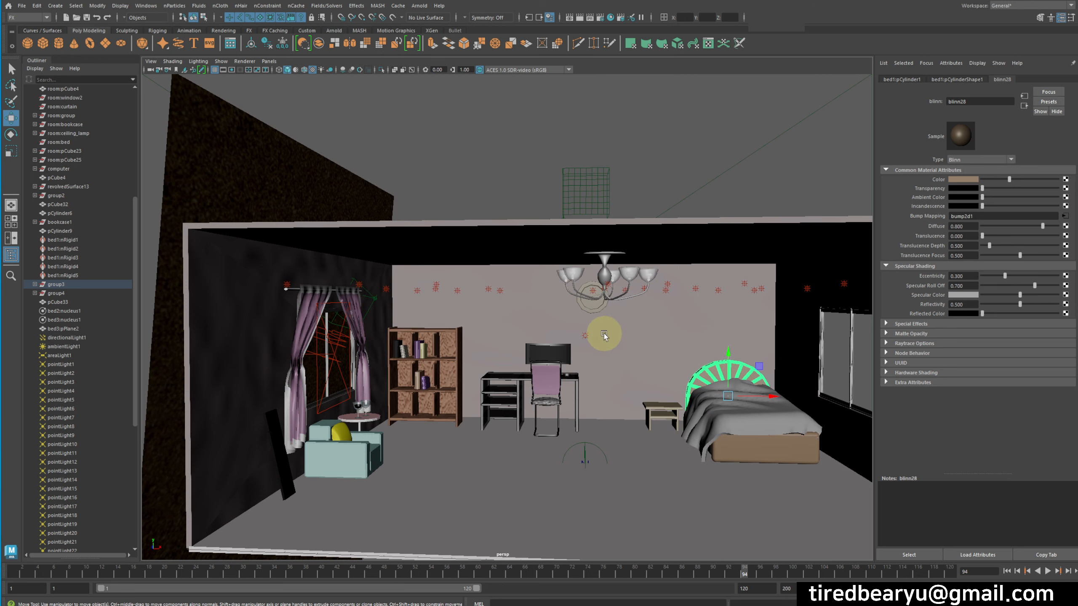
{"action": "left_click_drag", "start_coordinate": [596, 338], "coordinate": [590, 323], "text": "alt"}
{"action": "right_click_drag", "start_coordinate": [590, 324], "coordinate": [641, 306], "text": "alt"}
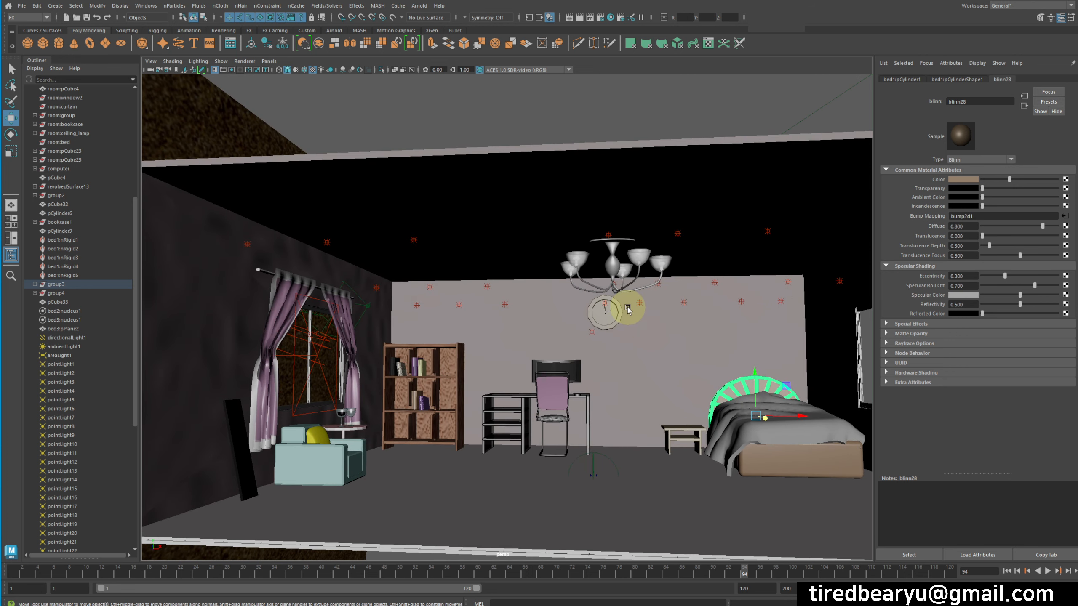
{"action": "right_click_drag", "start_coordinate": [617, 313], "coordinate": [592, 301], "text": "alt"}
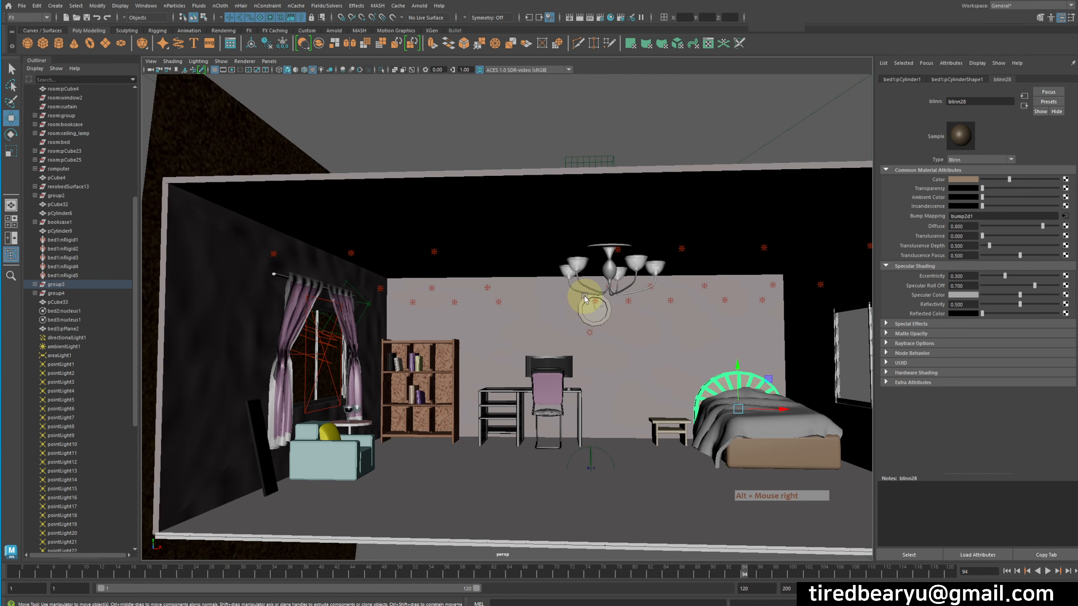
{"action": "left_click", "coordinate": [580, 18]}
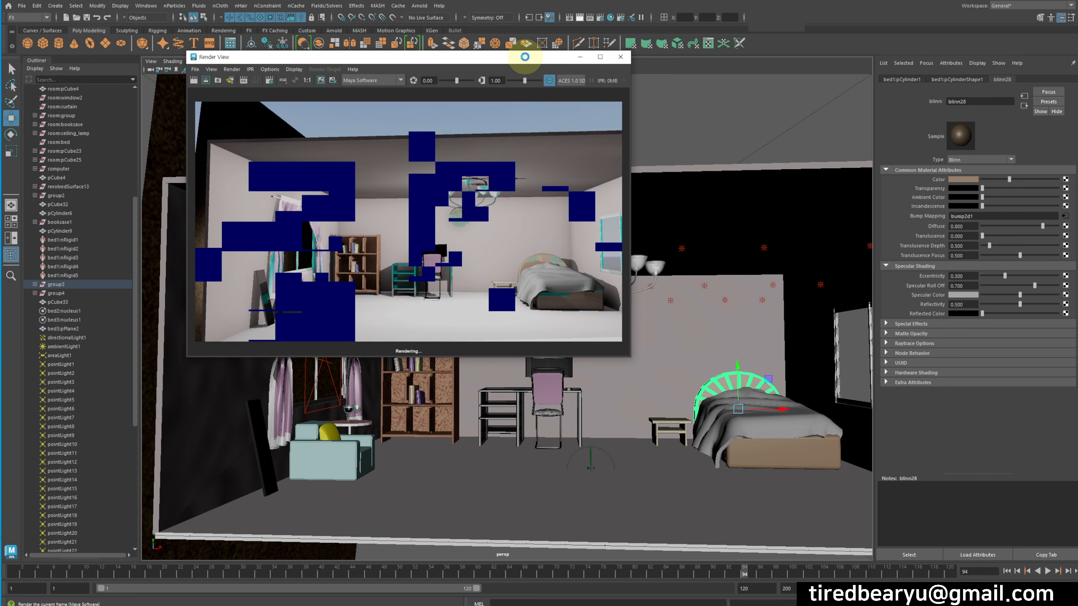
{"action": "left_click_drag", "start_coordinate": [525, 56], "coordinate": [825, 88]}
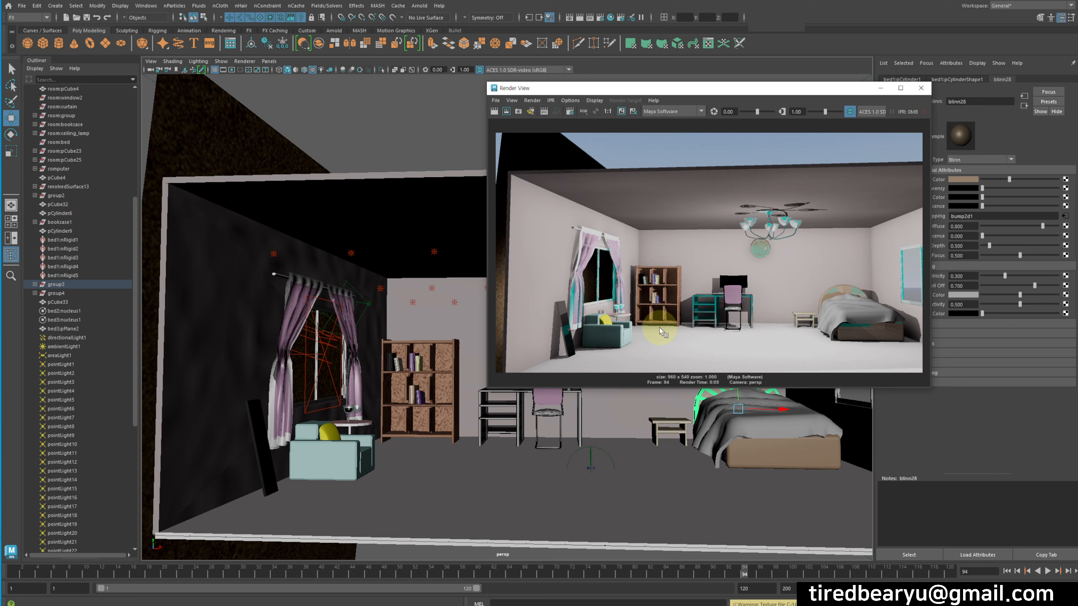
{"action": "left_click_drag", "start_coordinate": [809, 88], "coordinate": [777, 56]}
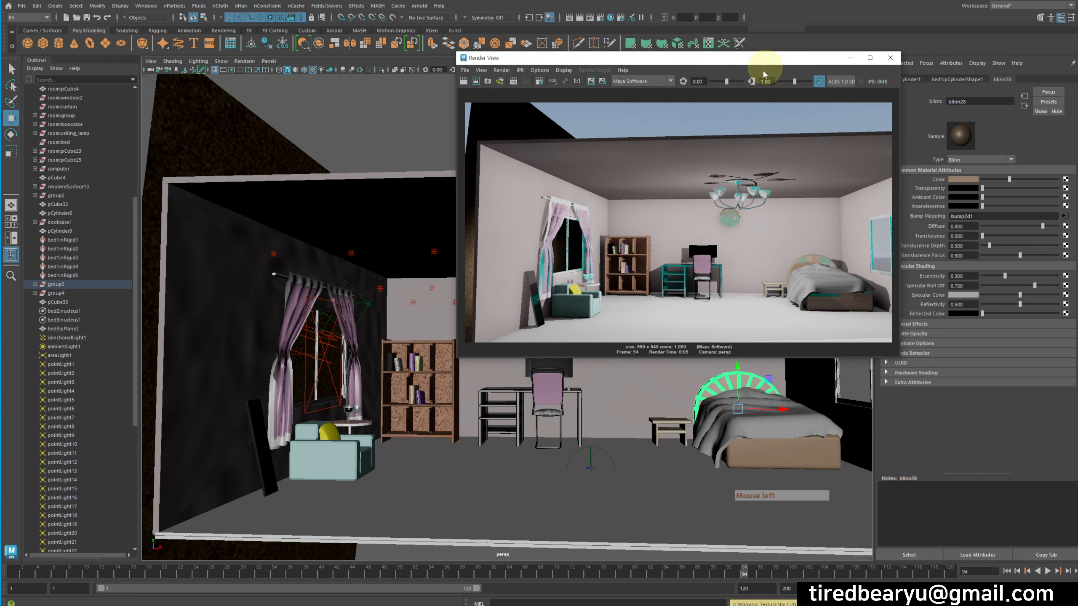
{"action": "scroll", "coordinate": [751, 286], "scroll_direction": "down", "scroll_amount": 1}
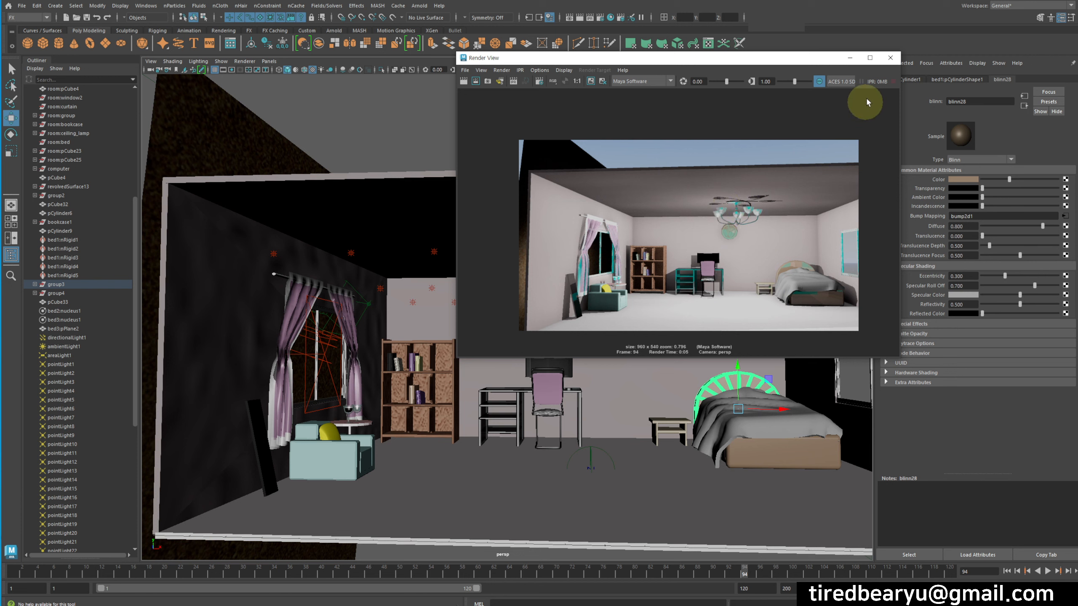
{"action": "left_click", "coordinate": [890, 57]}
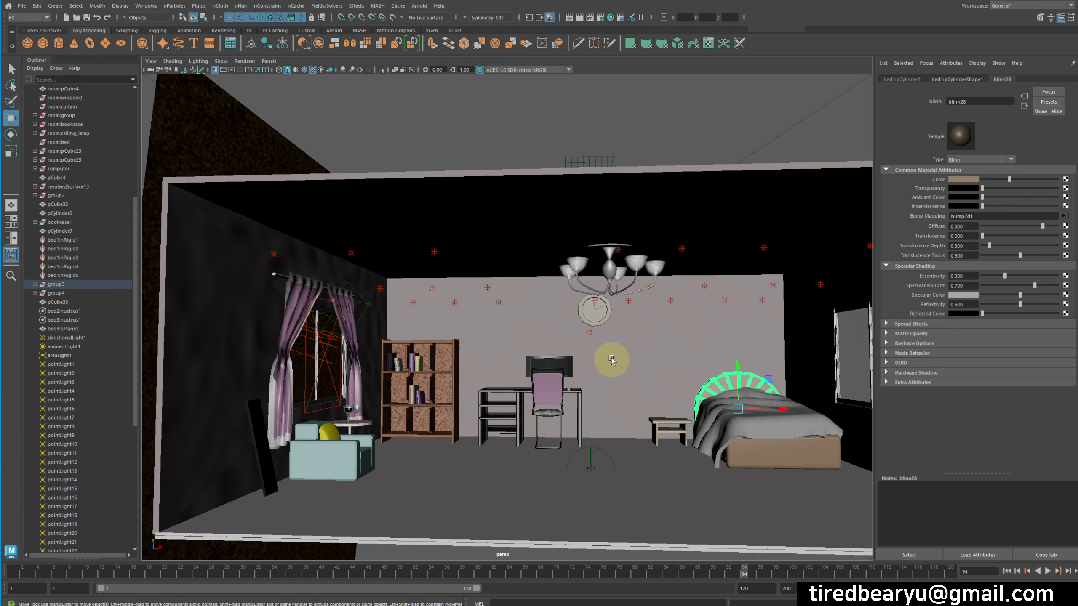
Step: Select directionalLight1 at the curtained window, render the room again and examine the shadows around the furniture
{"action": "left_click", "coordinate": [329, 349]}
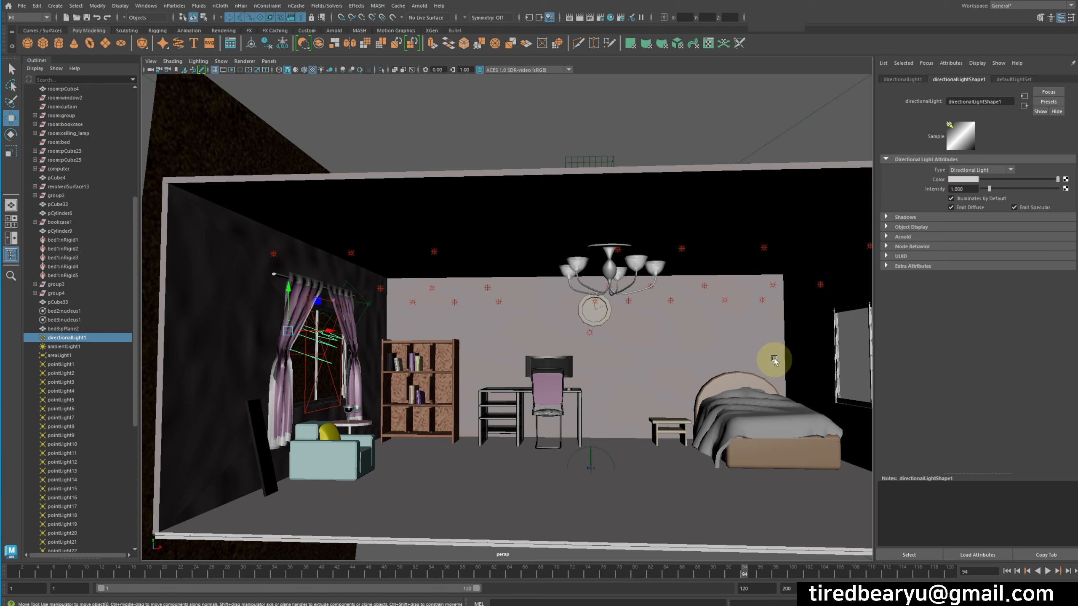
{"action": "left_click", "coordinate": [581, 19]}
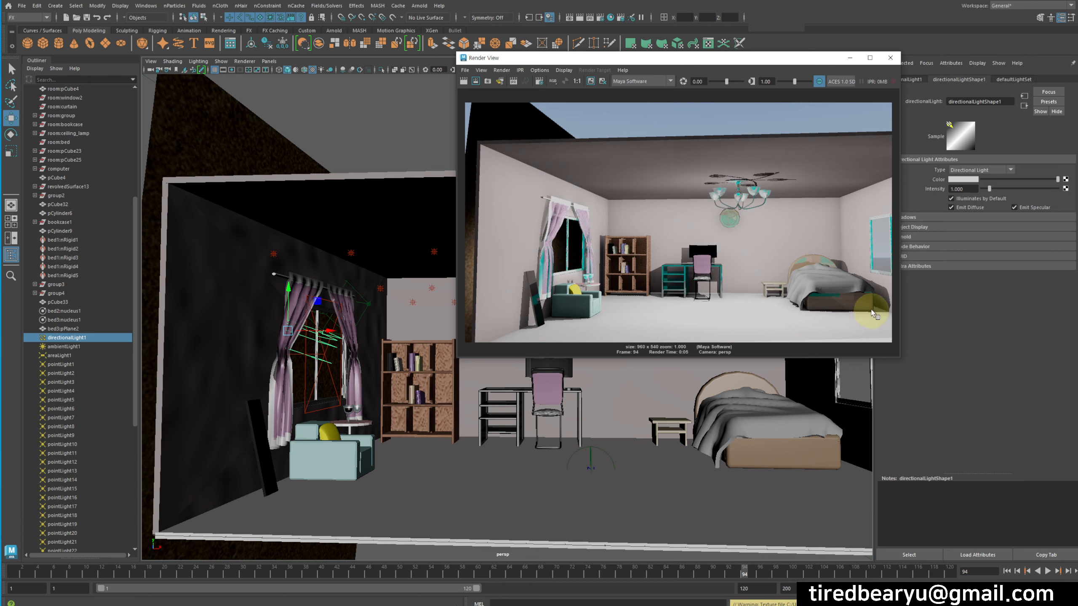
{"action": "middle_click_drag", "start_coordinate": [842, 298], "coordinate": [801, 292], "text": "alt"}
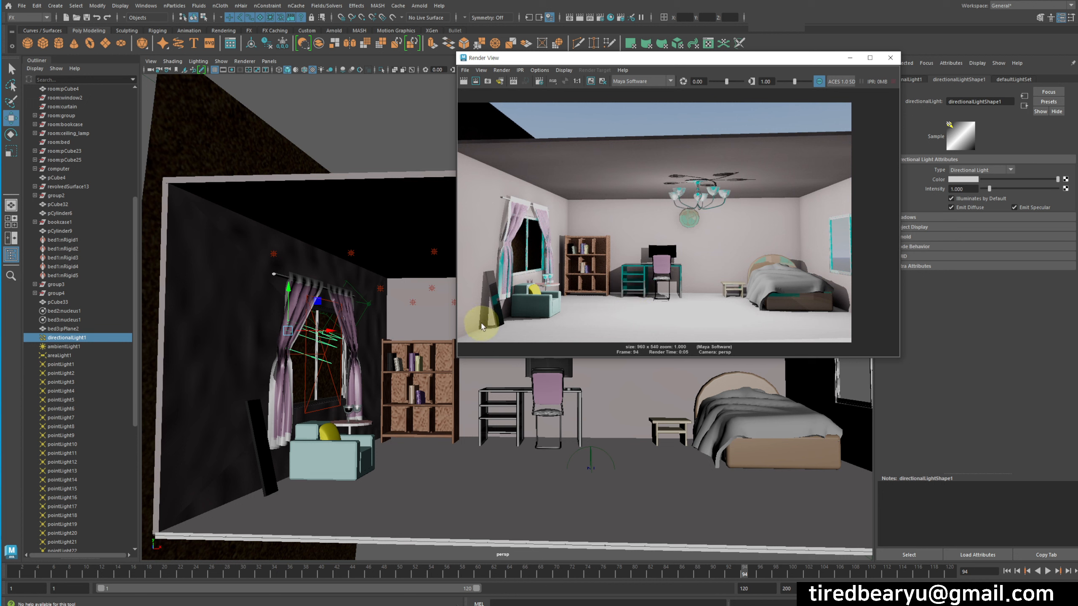
{"action": "left_click", "coordinate": [890, 58]}
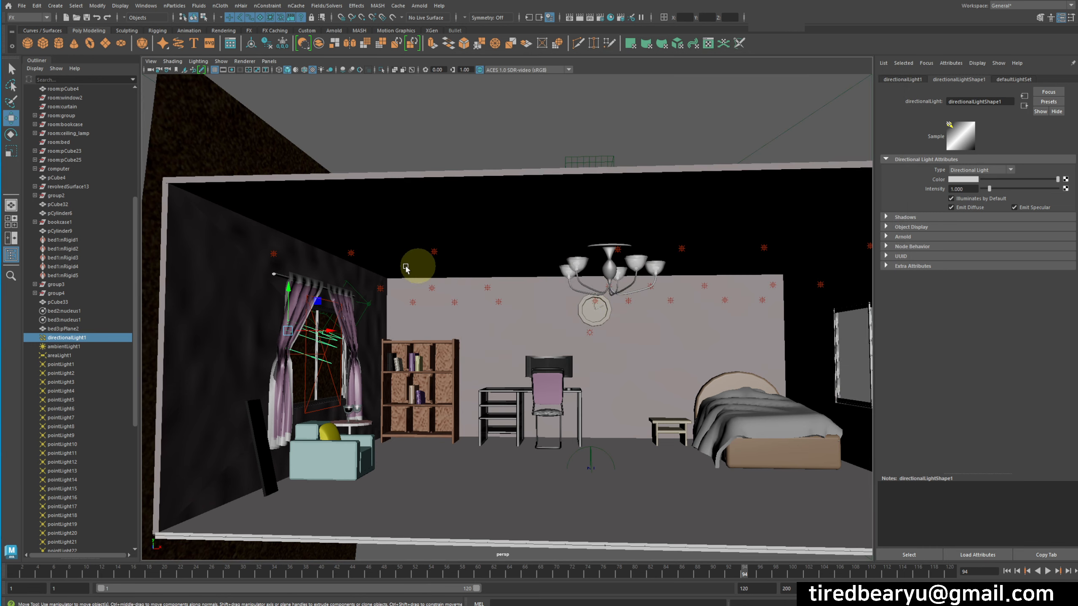
Step: Try to select the ambient light near the chandelier in the top view
{"action": "key", "text": "space"}
{"action": "key", "text": "space"}
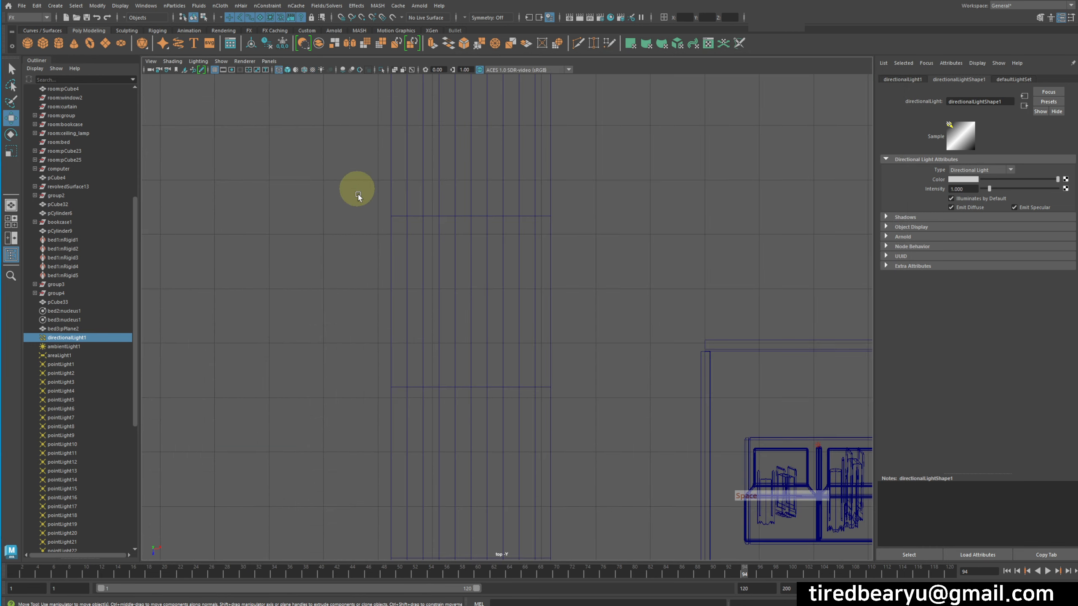
{"action": "middle_click_drag", "start_coordinate": [356, 187], "coordinate": [443, 274], "text": "alt"}
{"action": "scroll", "coordinate": [443, 274], "scroll_direction": "up", "scroll_amount": 3}
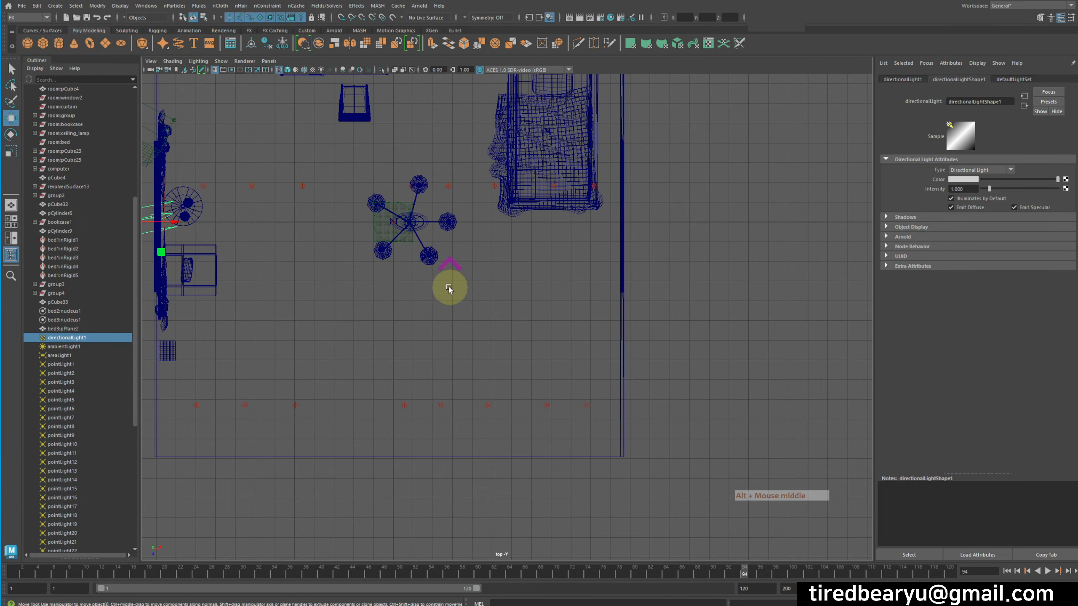
{"action": "scroll", "coordinate": [392, 270], "scroll_direction": "up", "scroll_amount": 4}
{"action": "middle_click_drag", "start_coordinate": [399, 243], "coordinate": [638, 385], "text": "alt"}
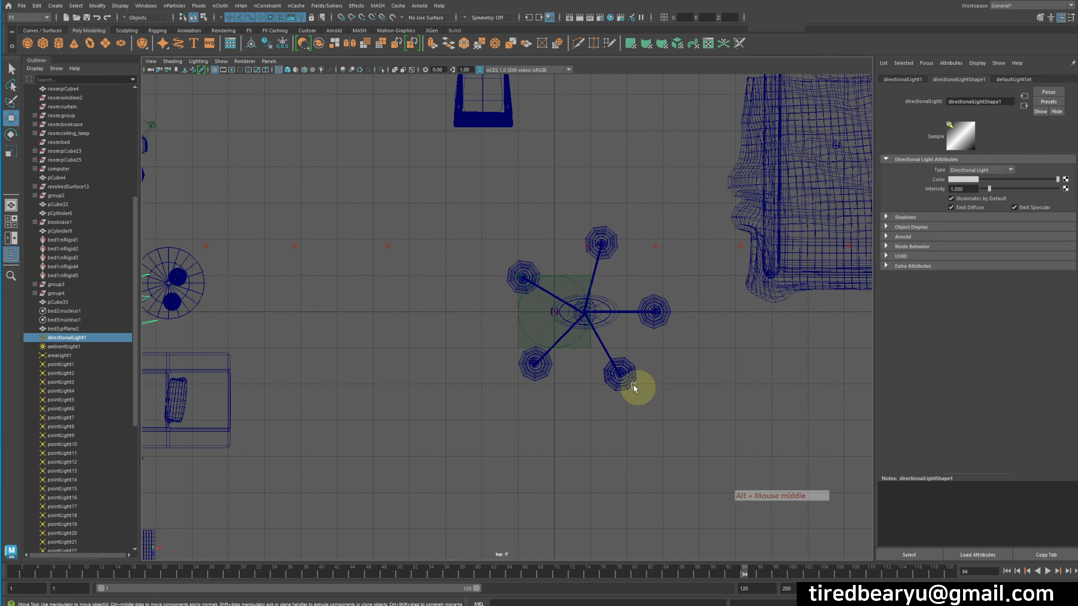
{"action": "left_click", "coordinate": [588, 246]}
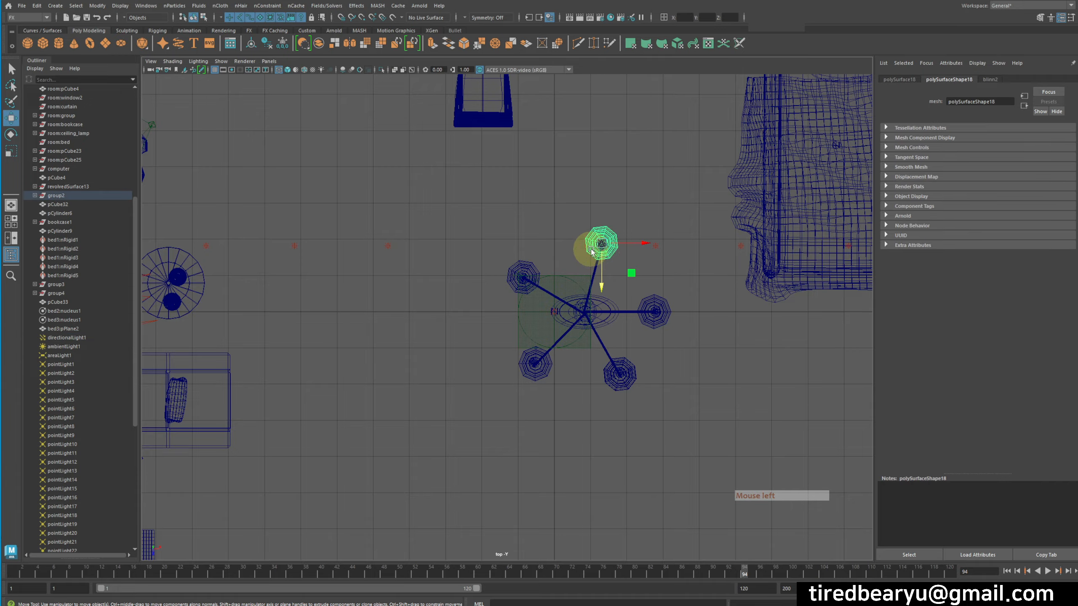
{"action": "key", "text": "q"}
{"action": "left_click", "coordinate": [597, 260]}
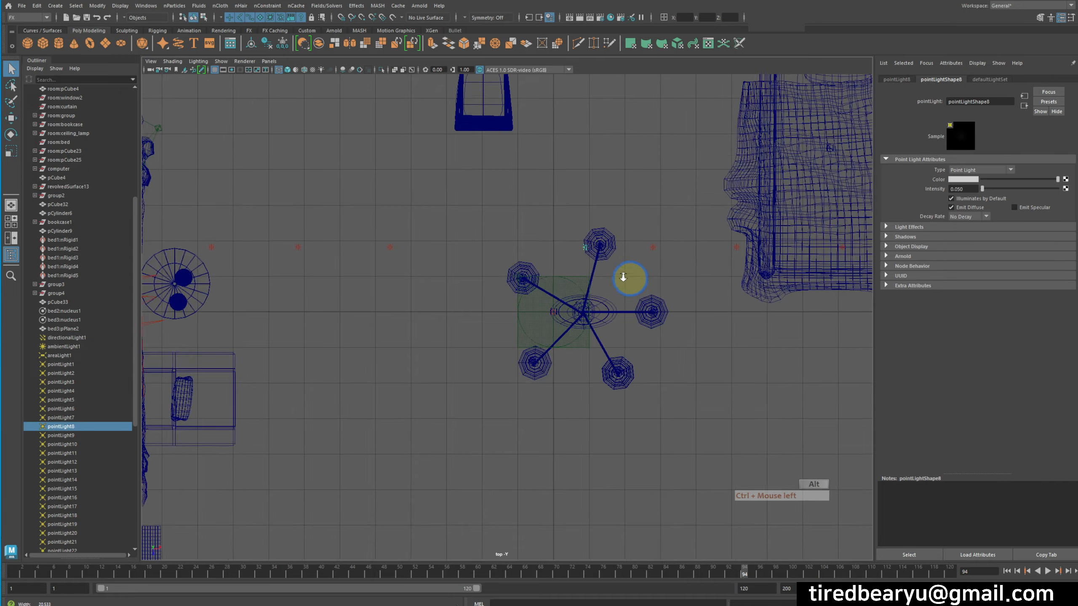
{"action": "mouse_move", "coordinate": [630, 276]}
{"action": "right_mouse_down", "text": "alt"}
{"action": "mouse_move", "coordinate": [154, 161]}
{"action": "mouse_move", "coordinate": [154, 178]}
{"action": "mouse_move", "coordinate": [722, 270]}
{"action": "right_mouse_up", "text": "alt"}
{"action": "left_click", "coordinate": [597, 318]}
{"action": "left_click_drag", "start_coordinate": [589, 228], "coordinate": [625, 376], "text": "ctrl"}
{"action": "left_click_drag", "start_coordinate": [534, 268], "coordinate": [571, 362], "text": "ctrl"}
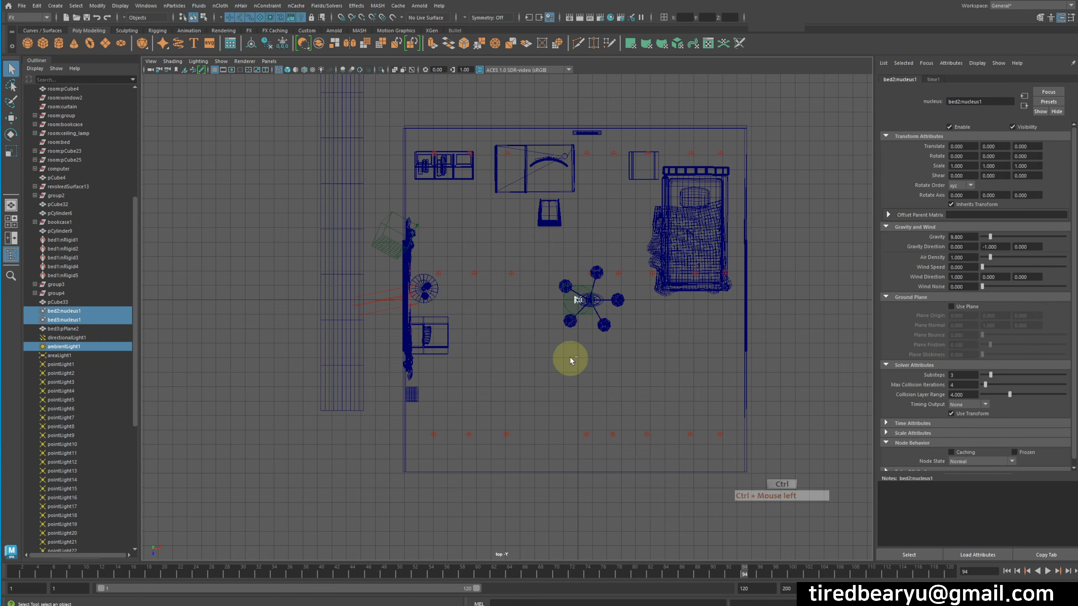
{"action": "left_click", "coordinate": [574, 305], "text": "ctrl"}
Step: Turn off Use Ray Trace Shadows for ambientLight1 and render the room in the perspective view
{"action": "left_click", "coordinate": [51, 346]}
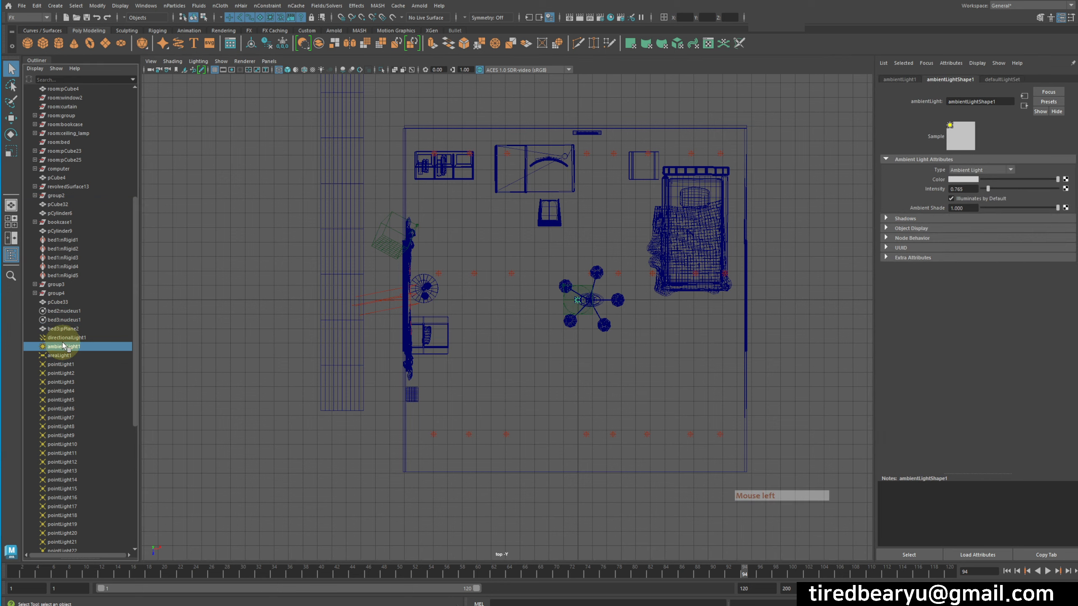
{"action": "left_click", "coordinate": [905, 220]}
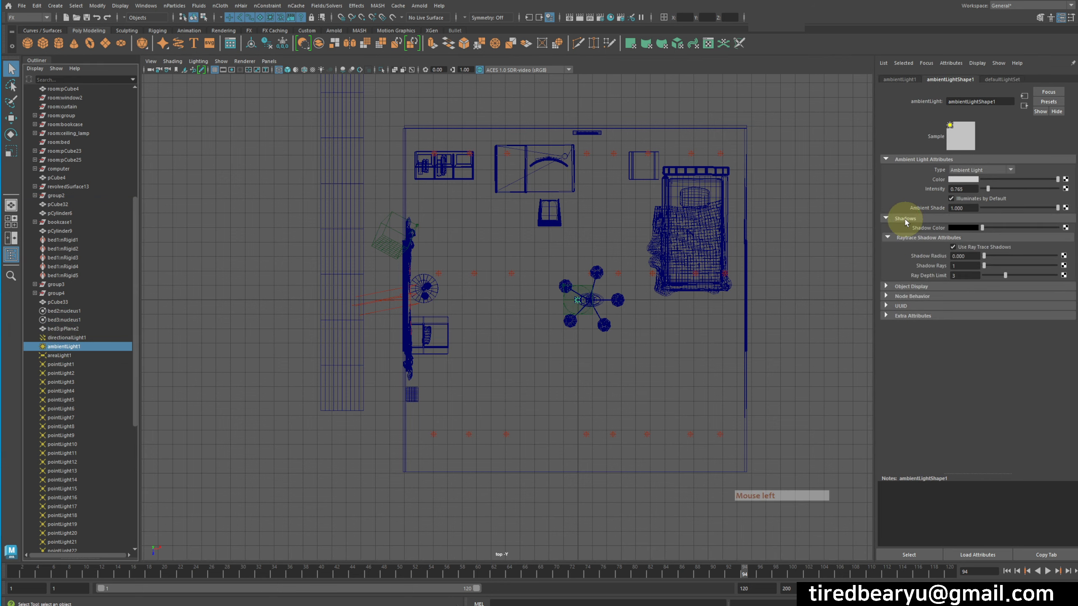
{"action": "key", "text": "space"}
{"action": "key", "text": "space"}
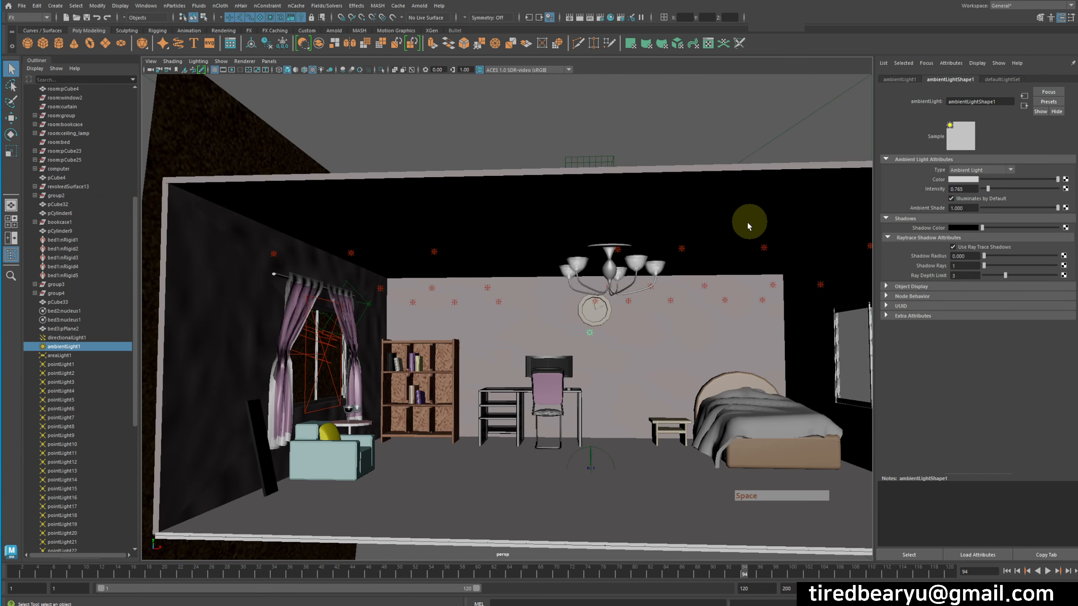
{"action": "key", "text": "w"}
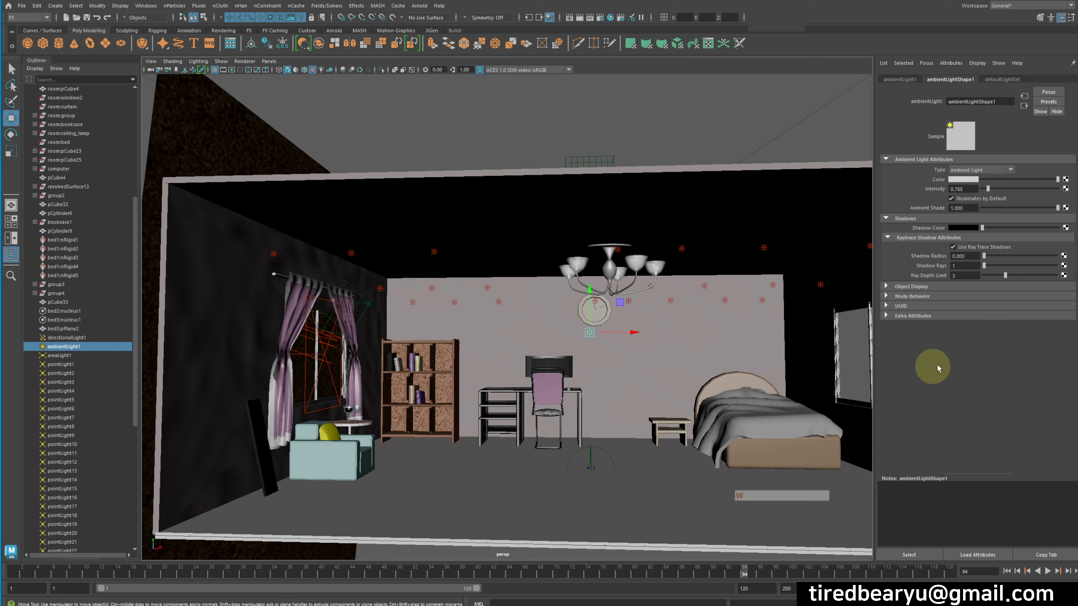
{"action": "left_click", "coordinate": [974, 246]}
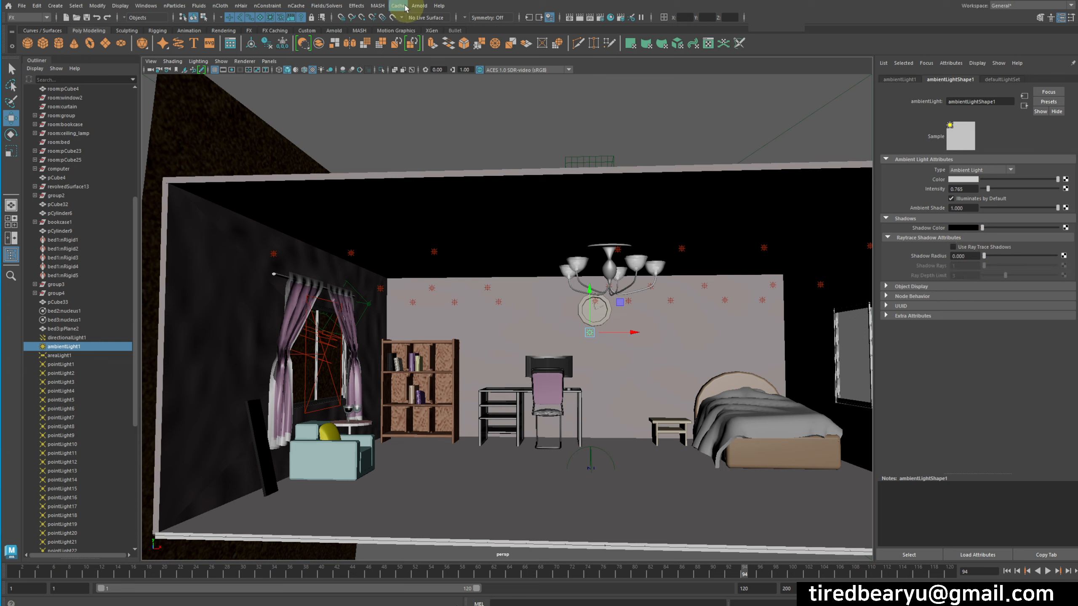
{"action": "left_click", "coordinate": [579, 17]}
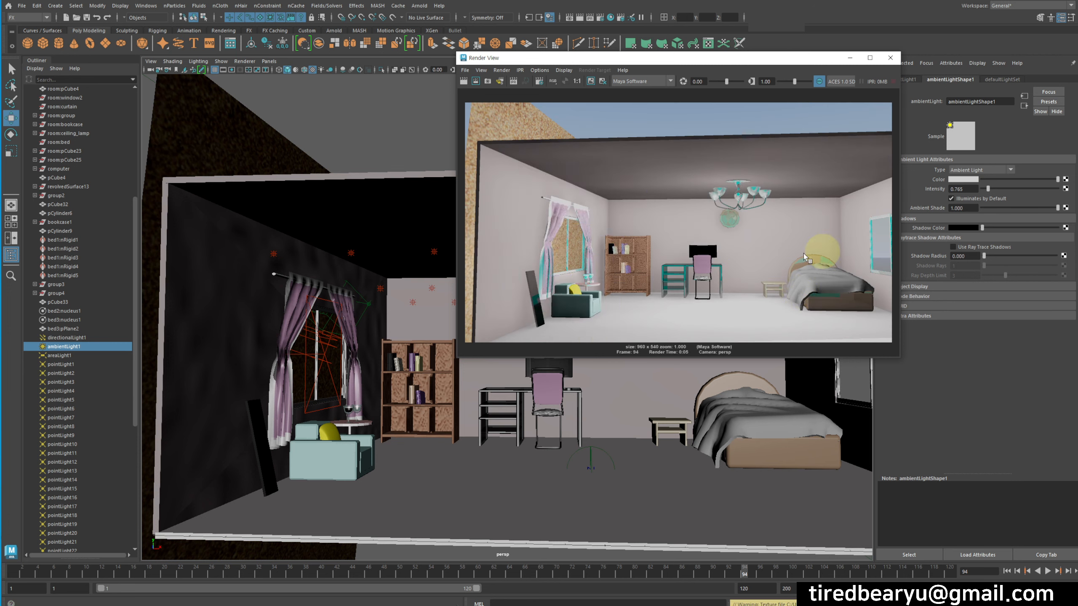
{"action": "left_click", "coordinate": [890, 59]}
Step: Move ambientLight1 down from below the chandelier to just above the computer monitor and set its intensity to 0.1
{"action": "key", "text": "w"}
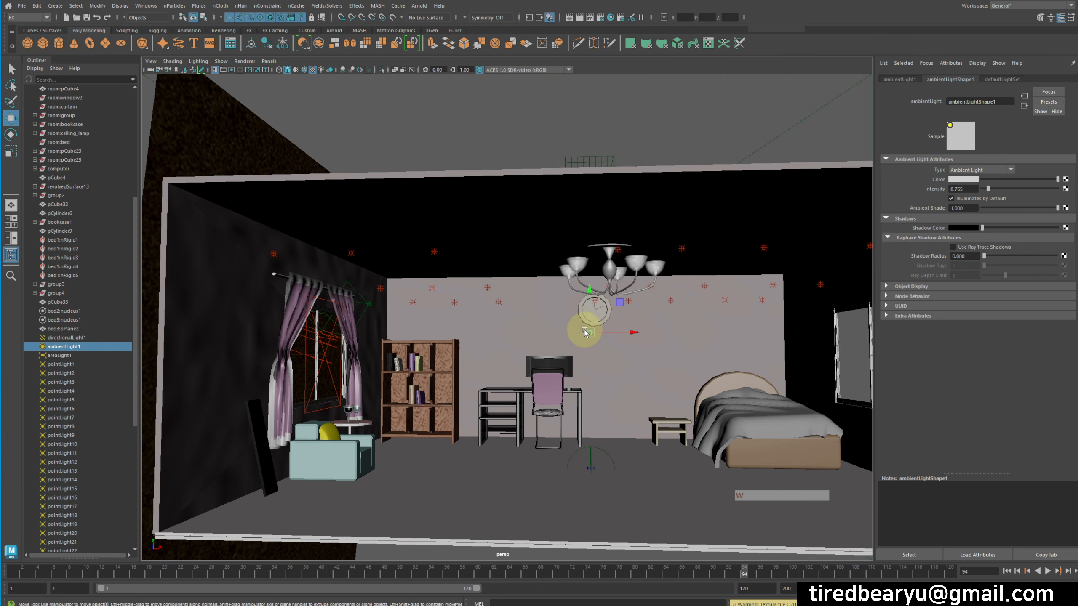
{"action": "mouse_move", "coordinate": [593, 304]}
{"action": "left_mouse_down"}
{"action": "mouse_move", "coordinate": [595, 212]}
{"action": "mouse_move", "coordinate": [598, 322]}
{"action": "left_mouse_up"}
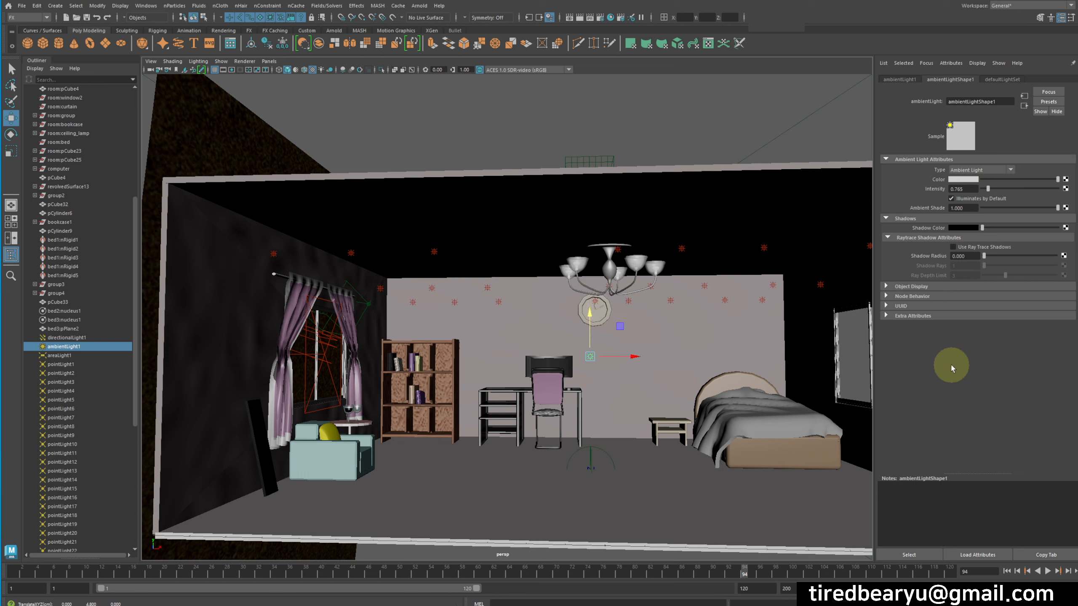
{"action": "left_click", "coordinate": [965, 188]}
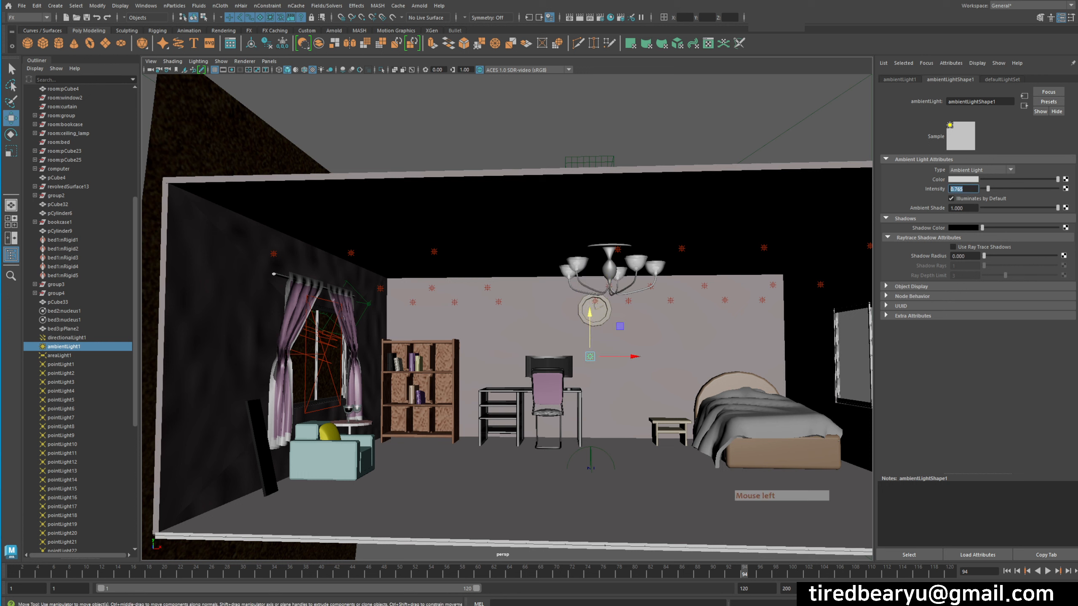
{"action": "type", "text": "0.1"}
{"action": "key", "text": "Return"}
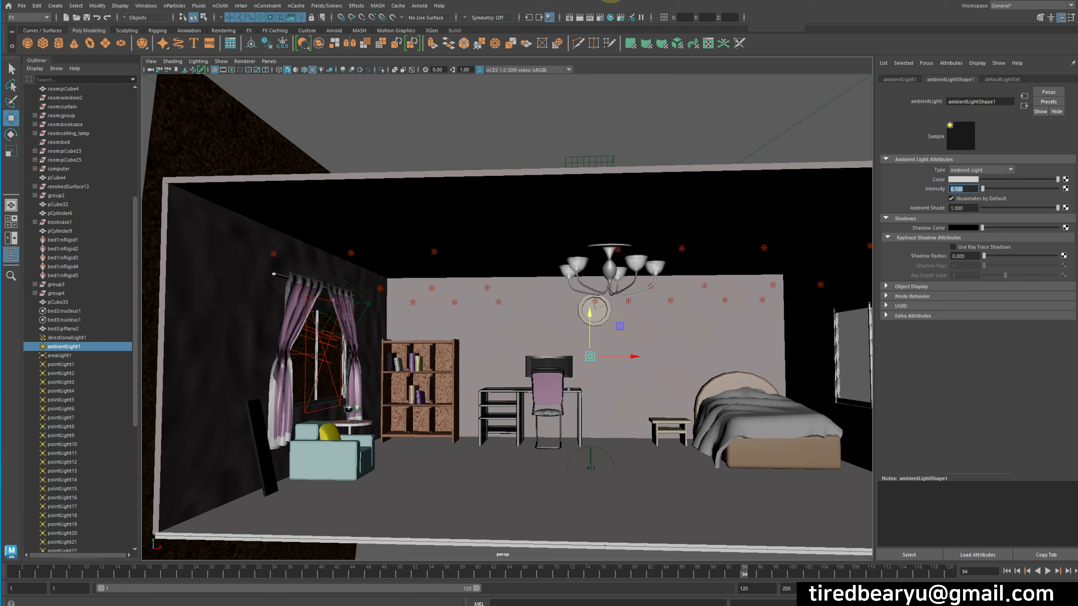
Step: Render the room with the dimmed ambient light and examine the result
{"action": "left_click", "coordinate": [579, 18]}
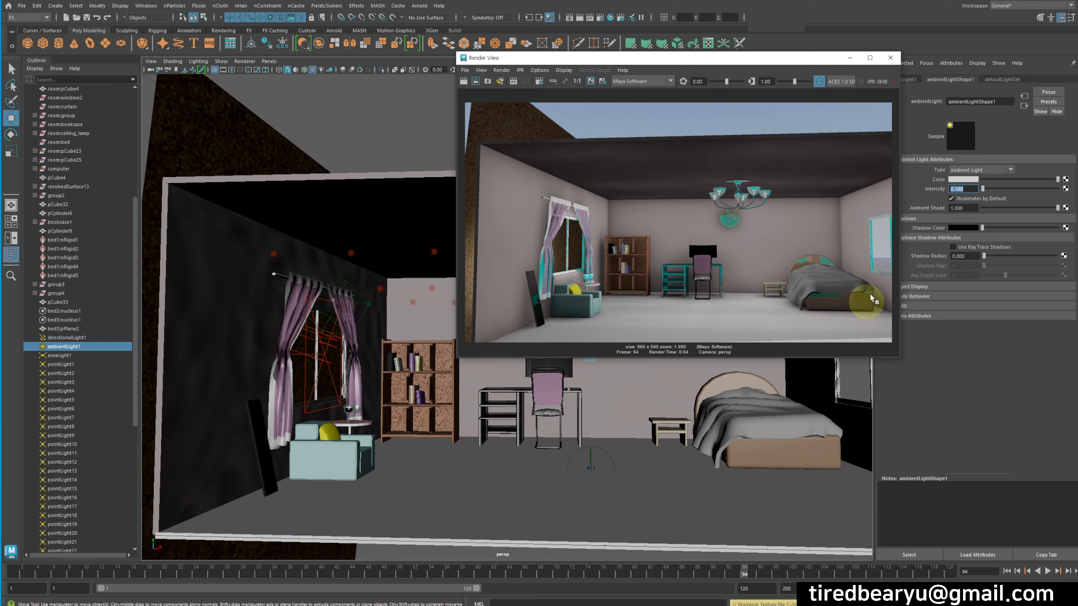
{"action": "middle_click_drag", "start_coordinate": [872, 298], "coordinate": [800, 290], "text": "alt"}
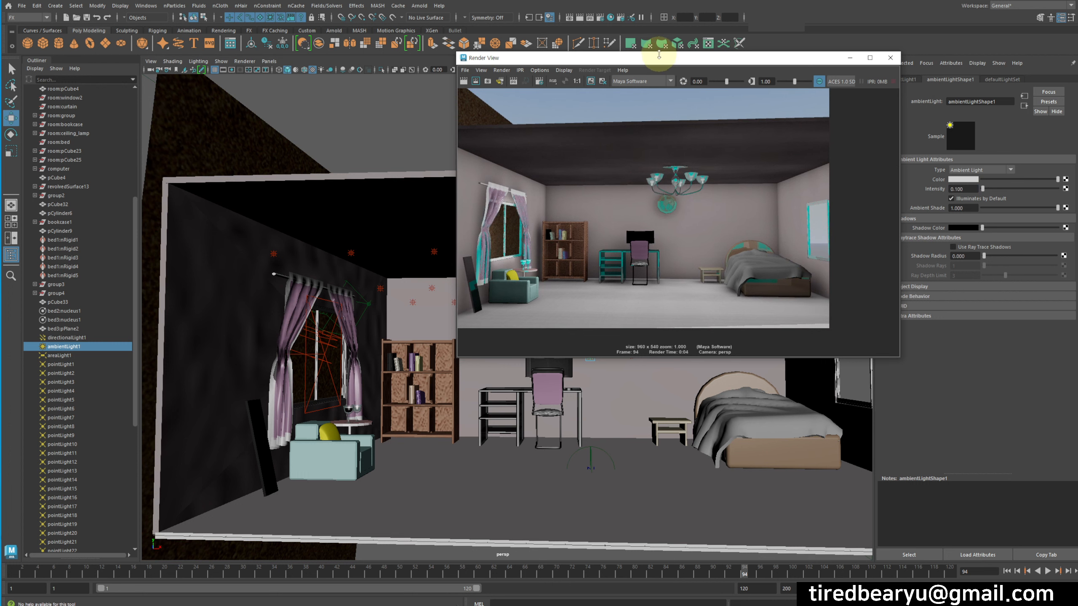
{"action": "left_click_drag", "start_coordinate": [658, 55], "coordinate": [774, 56]}
Step: Delete the sand-textured plane outside the window, select directionalLight1 and render the room again
{"action": "left_click", "coordinate": [277, 163]}
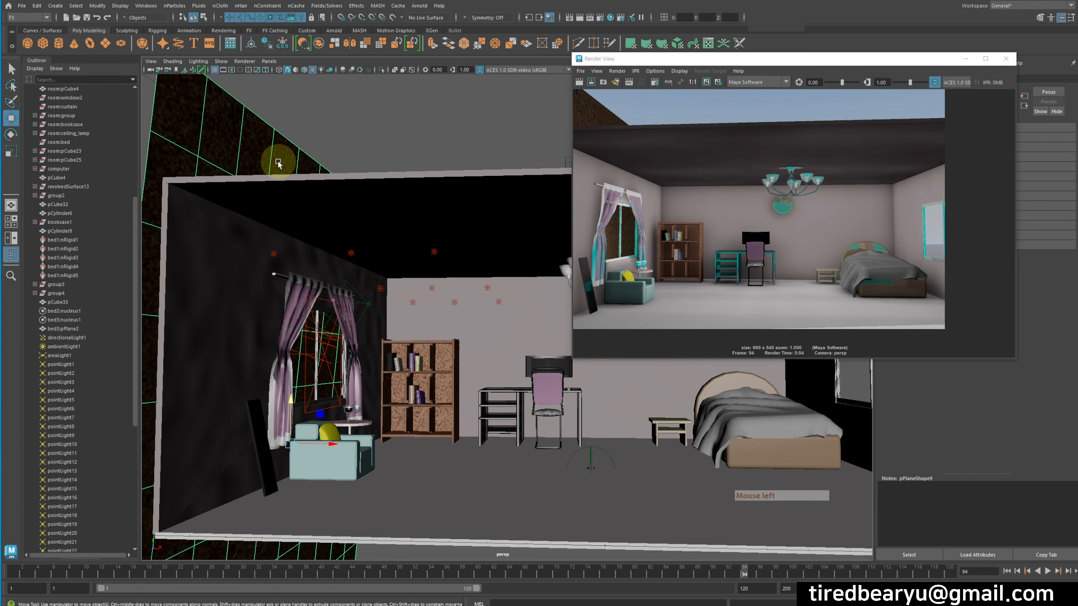
{"action": "key", "text": "Delete"}
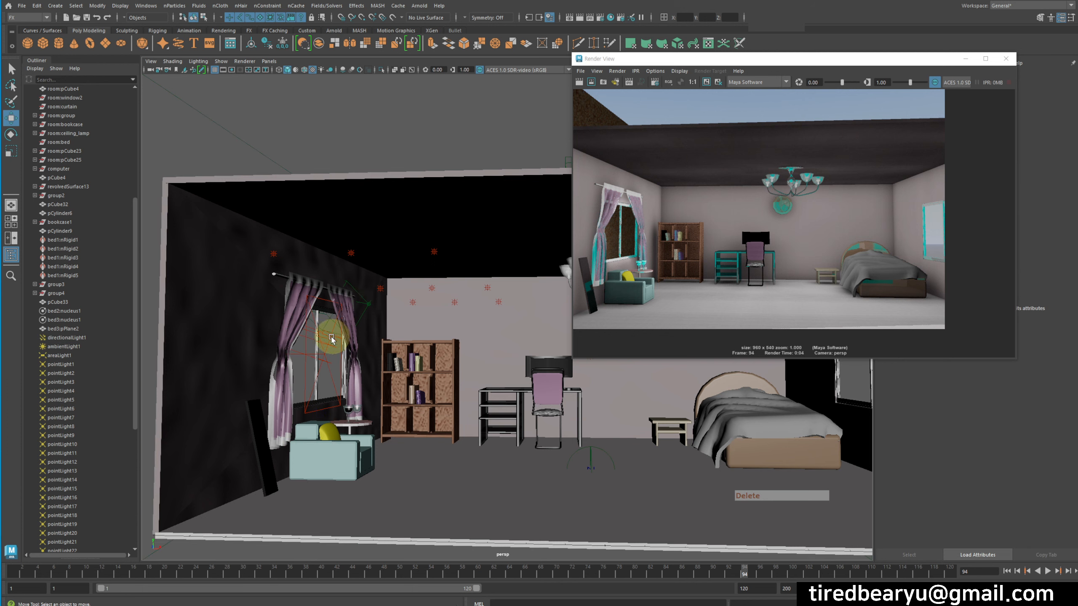
{"action": "left_click", "coordinate": [331, 338]}
{"action": "left_click", "coordinate": [579, 82]}
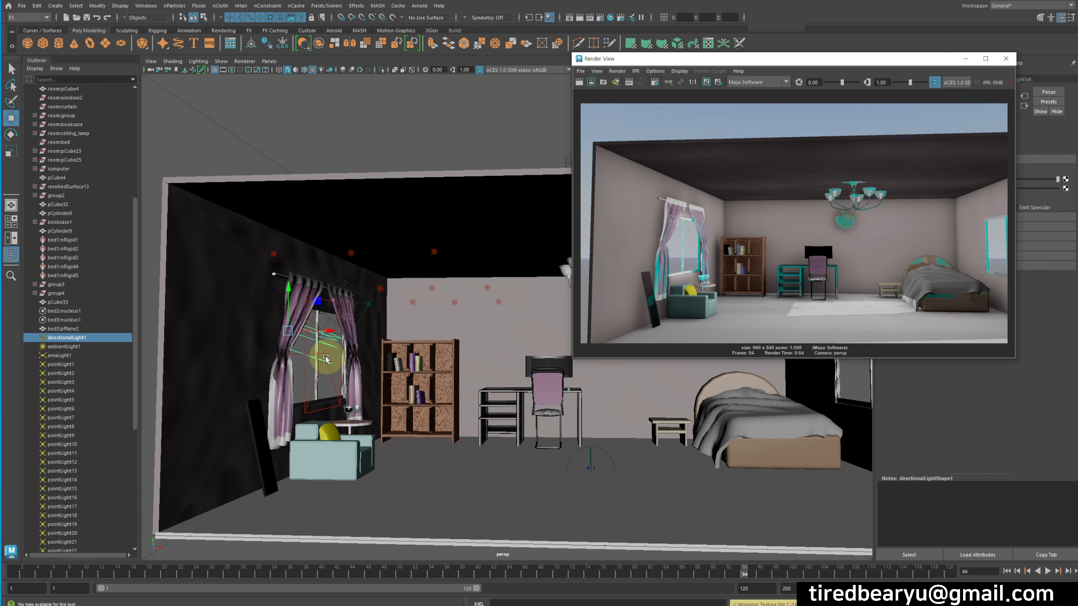
{"action": "scroll", "coordinate": [708, 306], "scroll_direction": "down", "scroll_amount": 1}
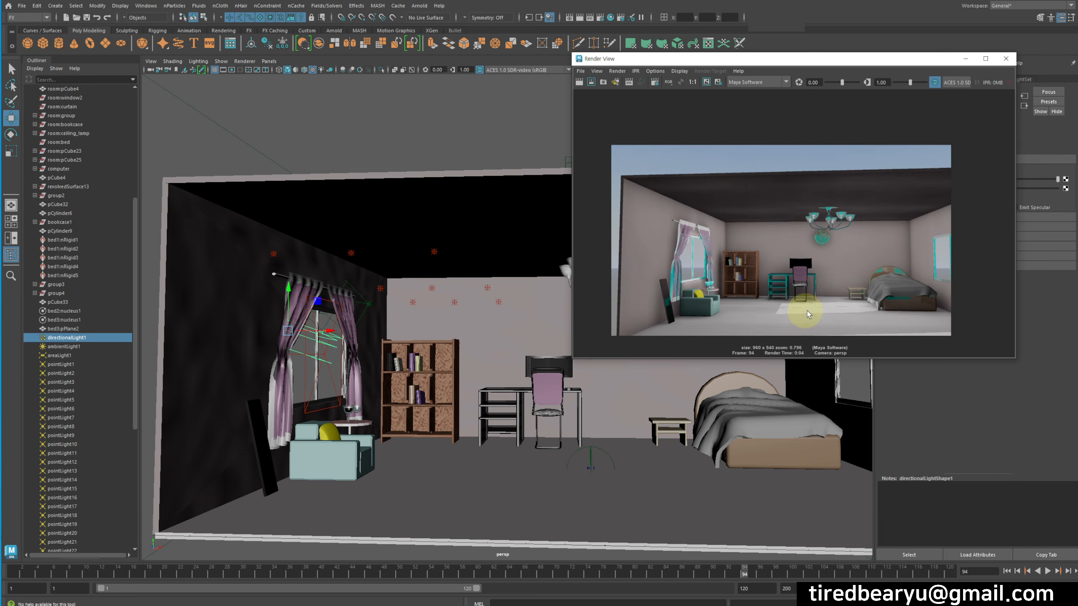
Step: Rotate directionalLight1 slightly at the curtained window, render the room and examine the light falling on the floor
{"action": "right_click_drag", "start_coordinate": [438, 411], "coordinate": [763, 501], "text": "alt"}
{"action": "left_click_drag", "start_coordinate": [763, 501], "coordinate": [866, 397], "text": "alt"}
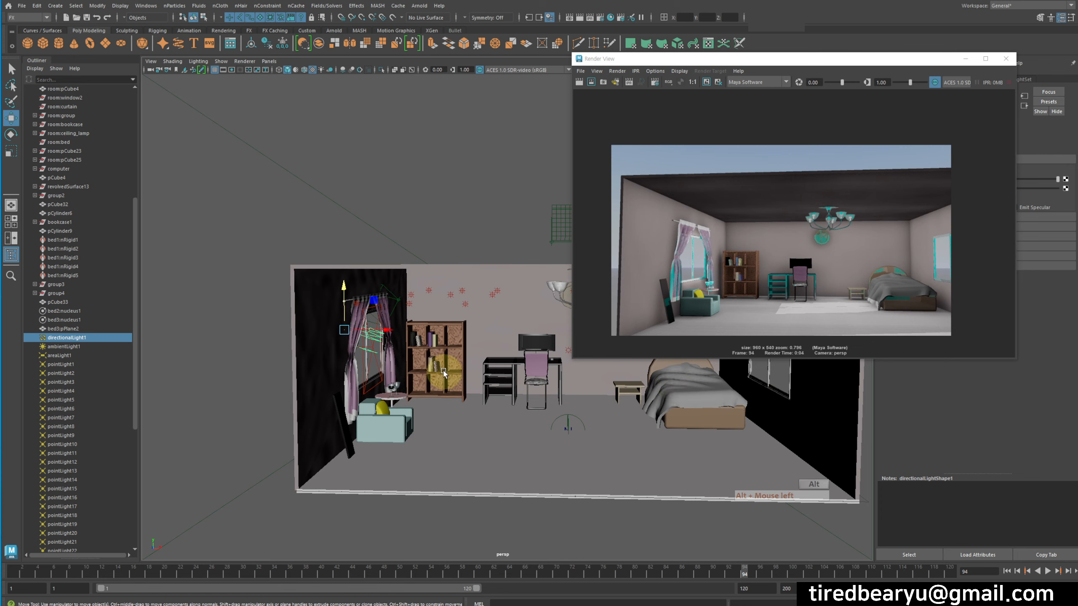
{"action": "right_click_drag", "start_coordinate": [879, 397], "coordinate": [419, 345], "text": "alt"}
{"action": "key", "text": "e"}
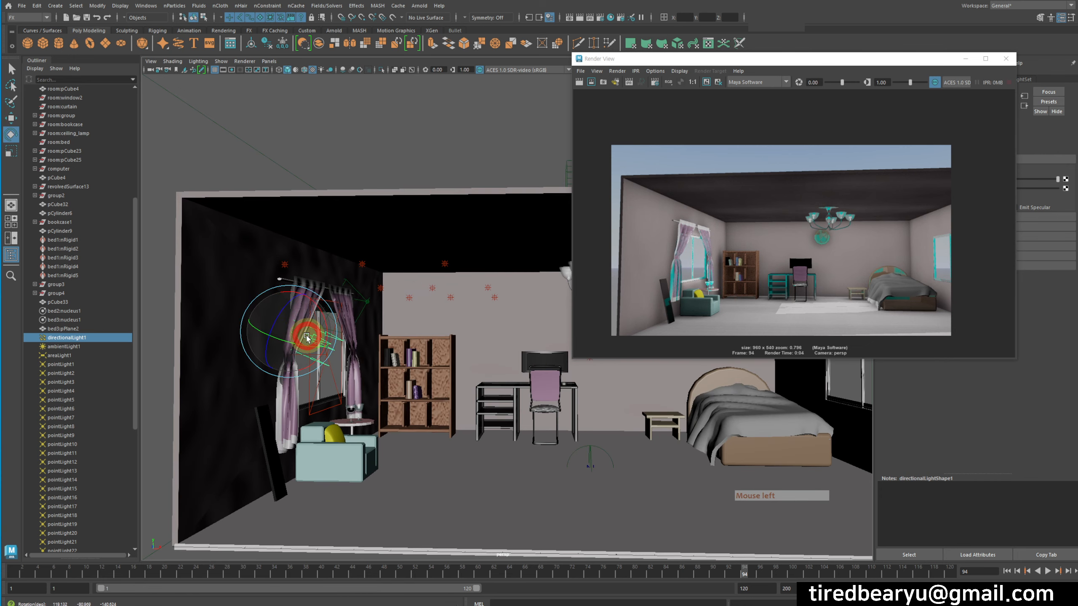
{"action": "left_click", "coordinate": [579, 82]}
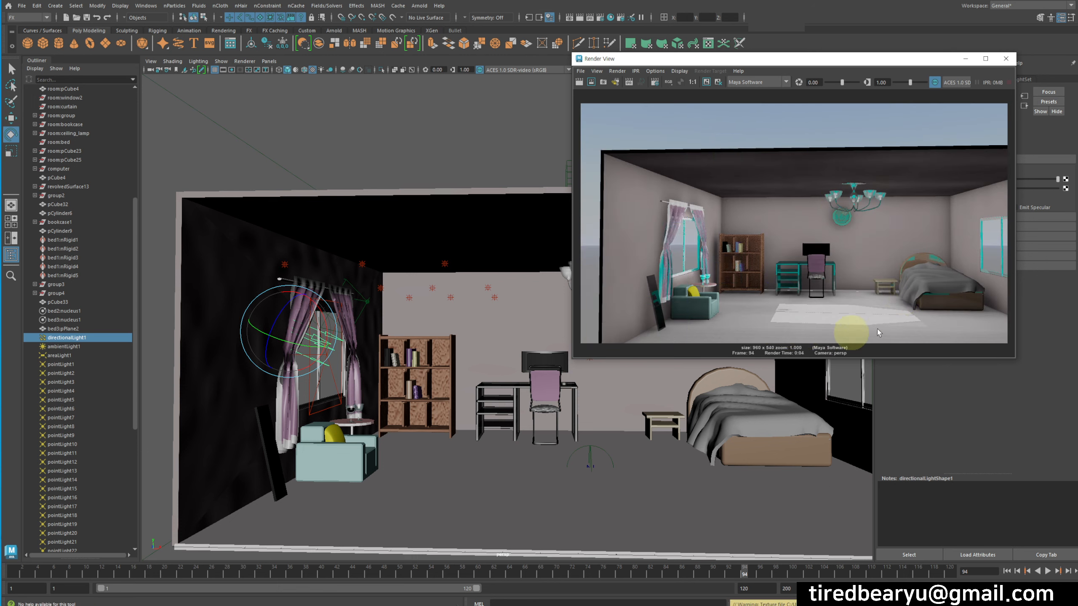
{"action": "middle_click_drag", "start_coordinate": [854, 314], "coordinate": [813, 286], "text": "alt"}
{"action": "right_click_drag", "start_coordinate": [813, 286], "coordinate": [914, 269], "text": "alt"}
{"action": "middle_click_drag", "start_coordinate": [914, 269], "coordinate": [870, 243], "text": "alt"}
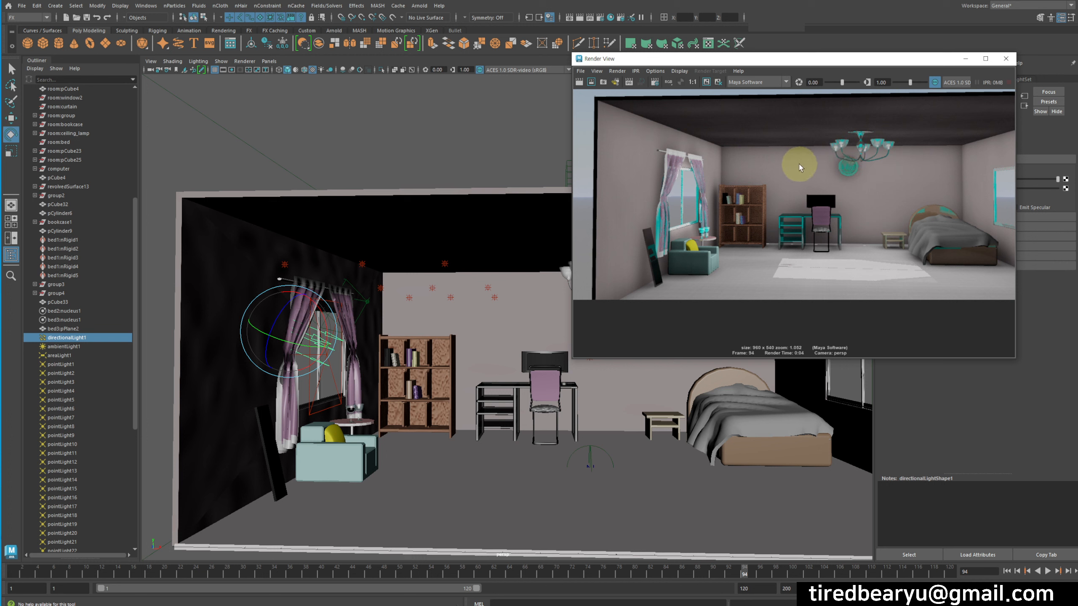
Step: Select the persp camera and inspect the attributes of its attached image plane
{"action": "left_click", "coordinate": [151, 72]}
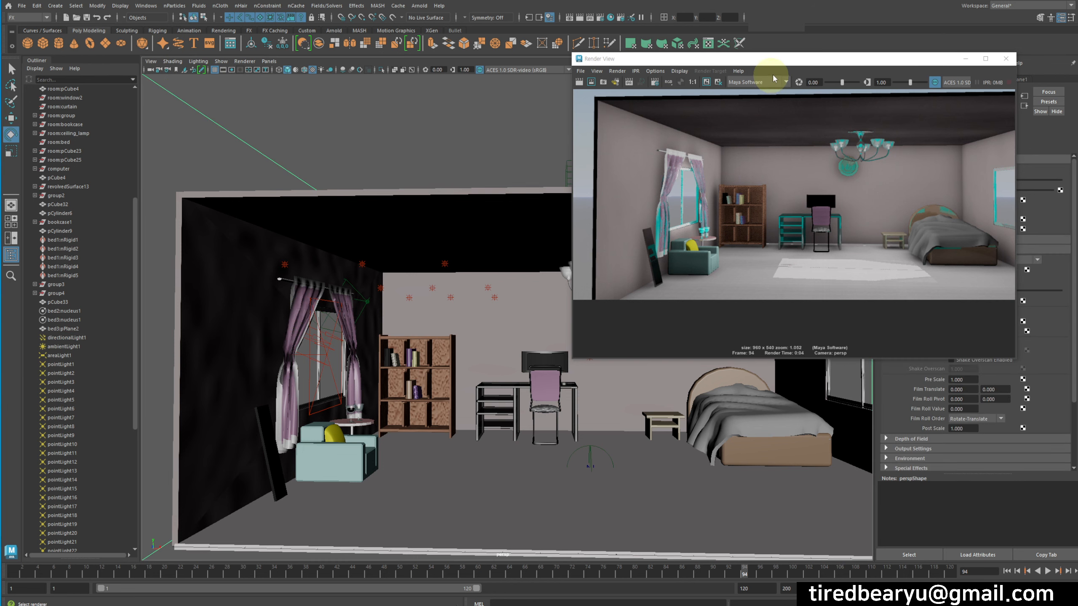
{"action": "left_click_drag", "start_coordinate": [785, 63], "coordinate": [530, 38]}
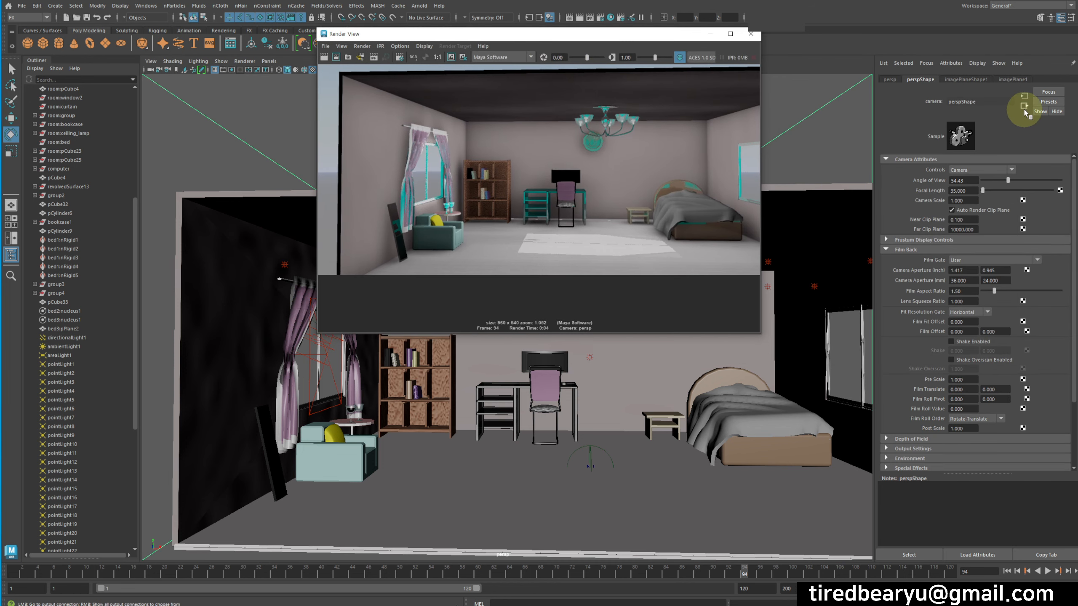
{"action": "left_click", "coordinate": [1016, 80]}
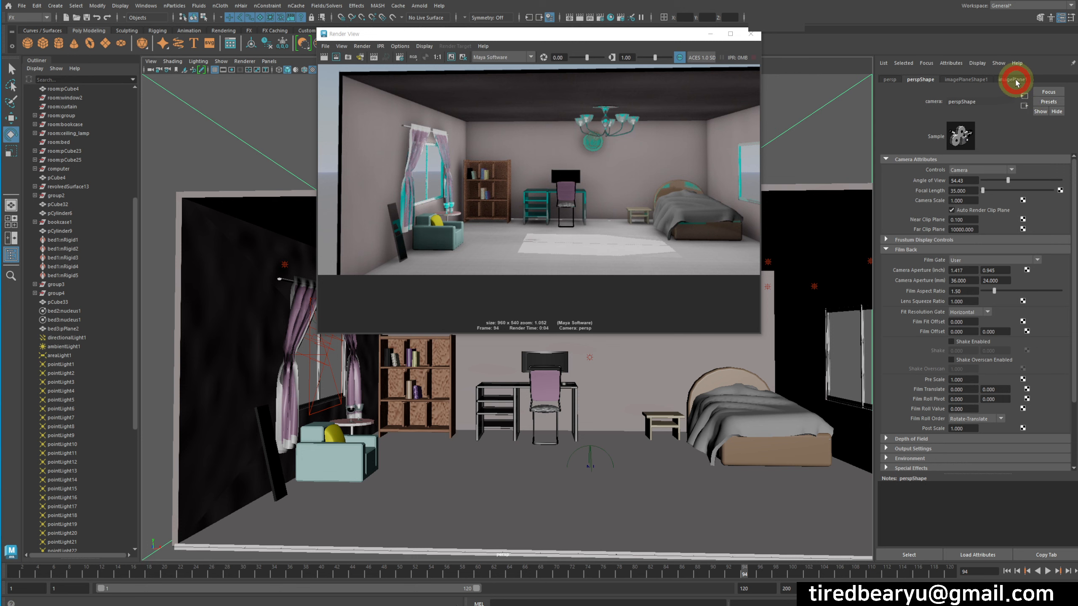
{"action": "scroll", "coordinate": [960, 145], "scroll_direction": "down", "scroll_amount": 3}
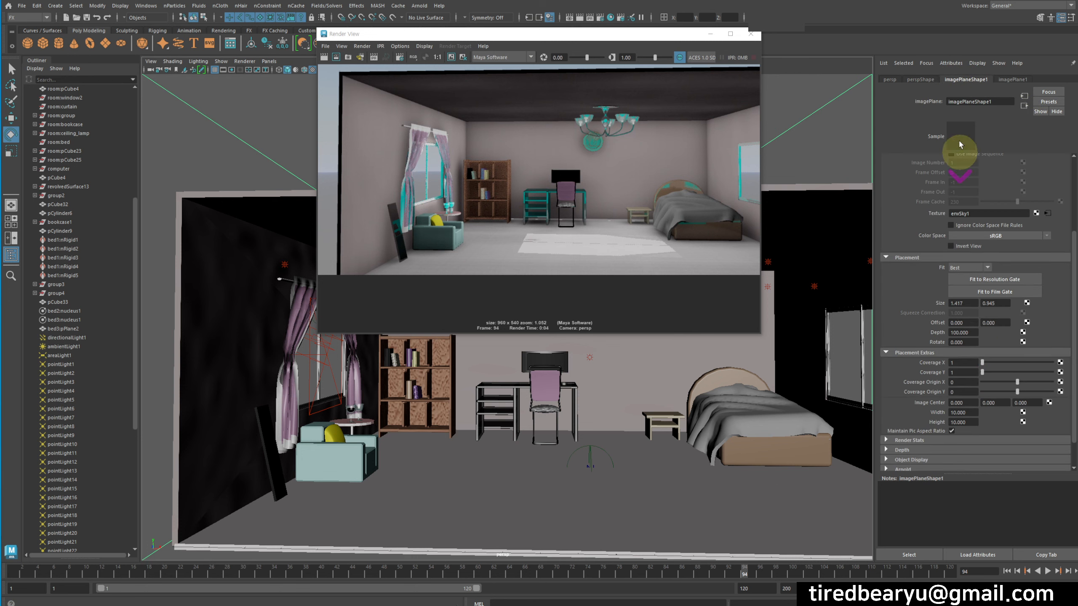
{"action": "left_click", "coordinate": [1033, 102]}
{"action": "left_click", "coordinate": [920, 80]}
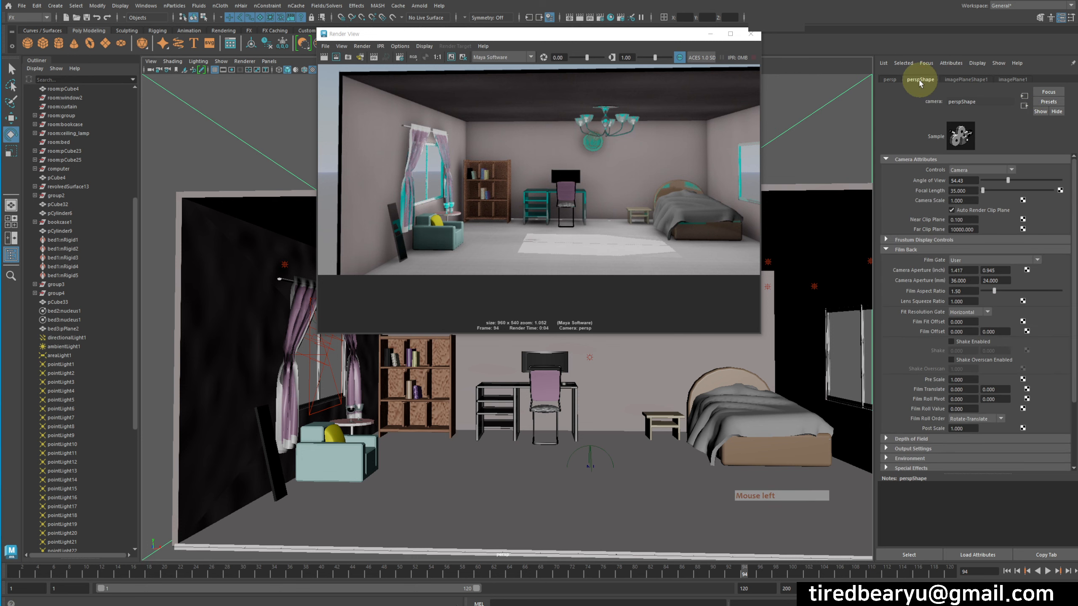
Step: Set the persp camera's environment background color to black and render the room to examine it
{"action": "scroll", "coordinate": [923, 323], "scroll_direction": "down", "scroll_amount": 3}
{"action": "left_click", "coordinate": [909, 377]}
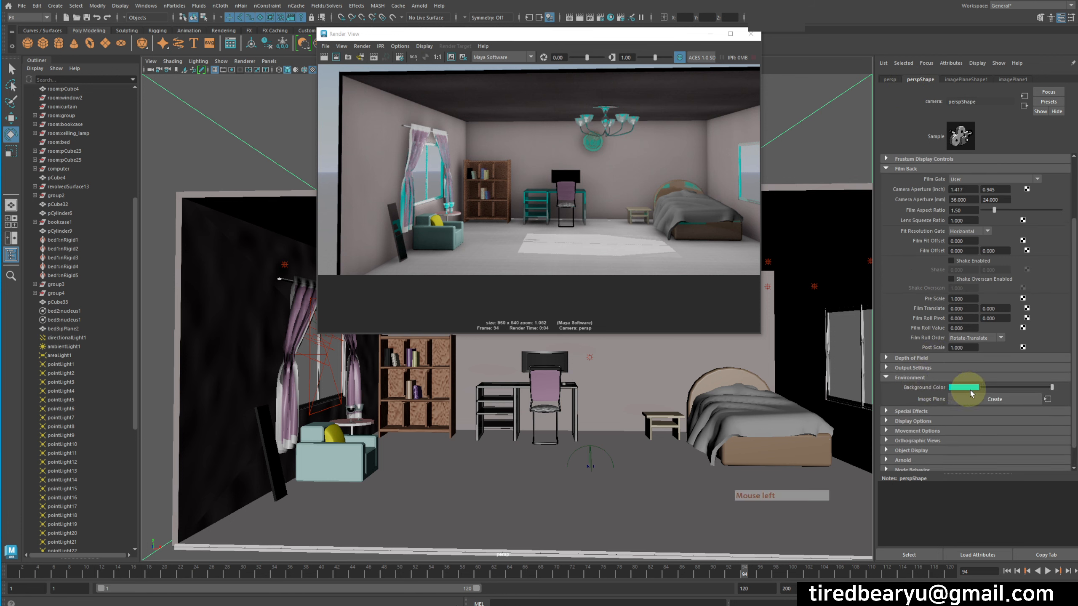
{"action": "left_click_drag", "start_coordinate": [973, 391], "coordinate": [962, 386]}
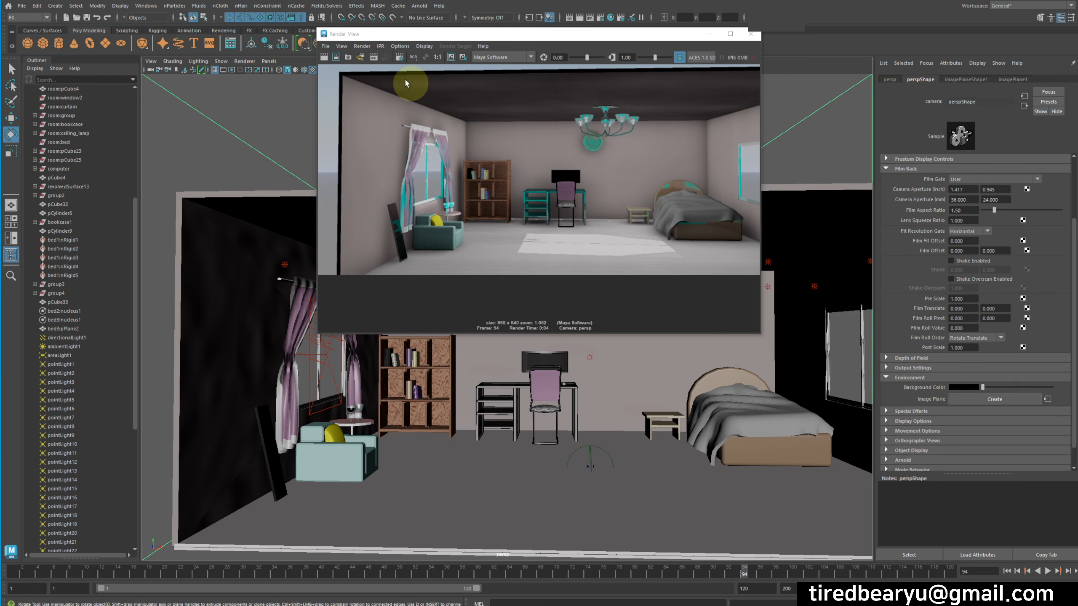
{"action": "left_click", "coordinate": [324, 57]}
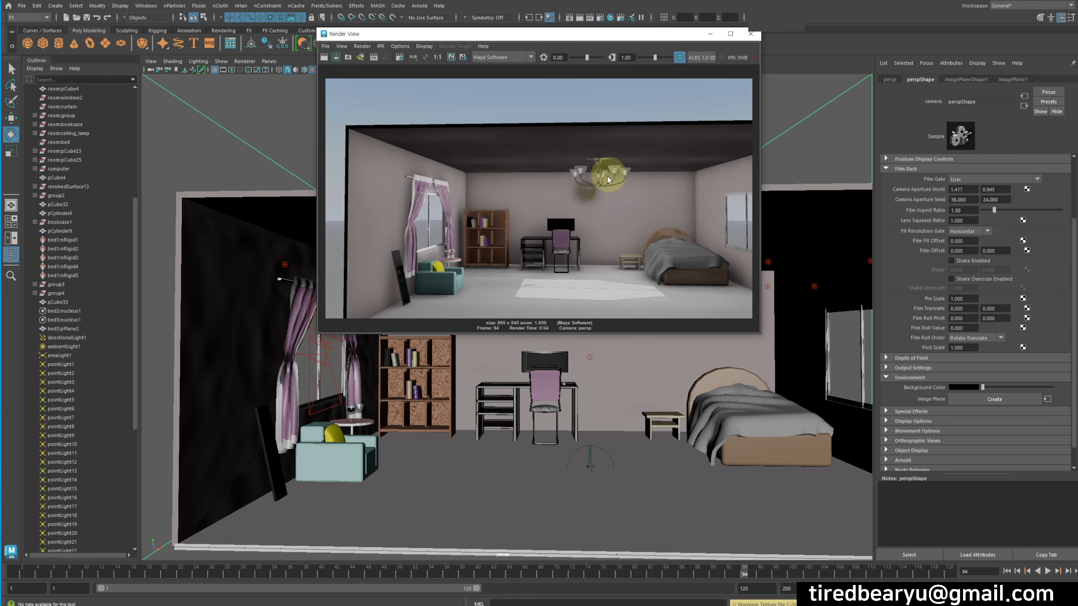
{"action": "middle_click_drag", "start_coordinate": [661, 209], "coordinate": [649, 169], "text": "alt"}
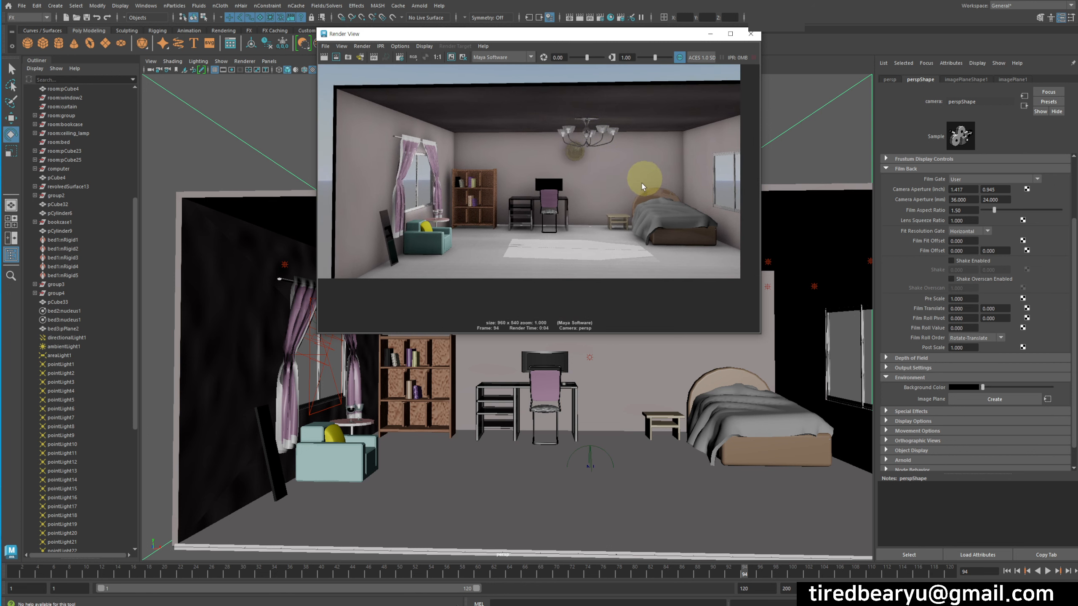
{"action": "middle_click_drag", "start_coordinate": [682, 236], "coordinate": [629, 229], "text": "alt"}
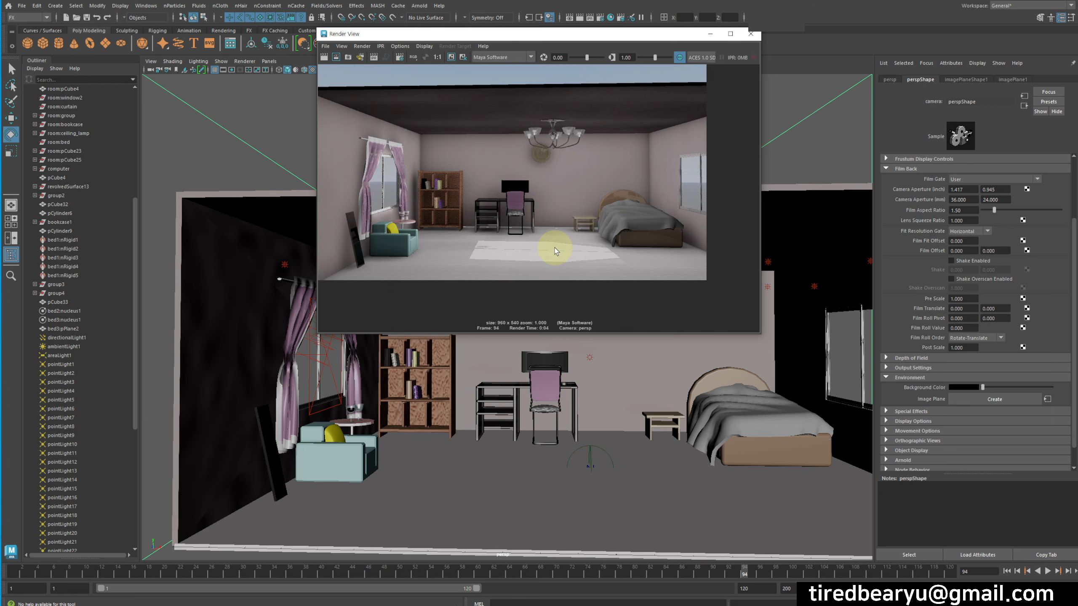
Step: Duplicate pointLight1 through pointLight24 and move the copies down to about the height of the monitor
{"action": "left_click_drag", "start_coordinate": [564, 34], "coordinate": [1031, 58]}
{"action": "left_click", "coordinate": [80, 365]}
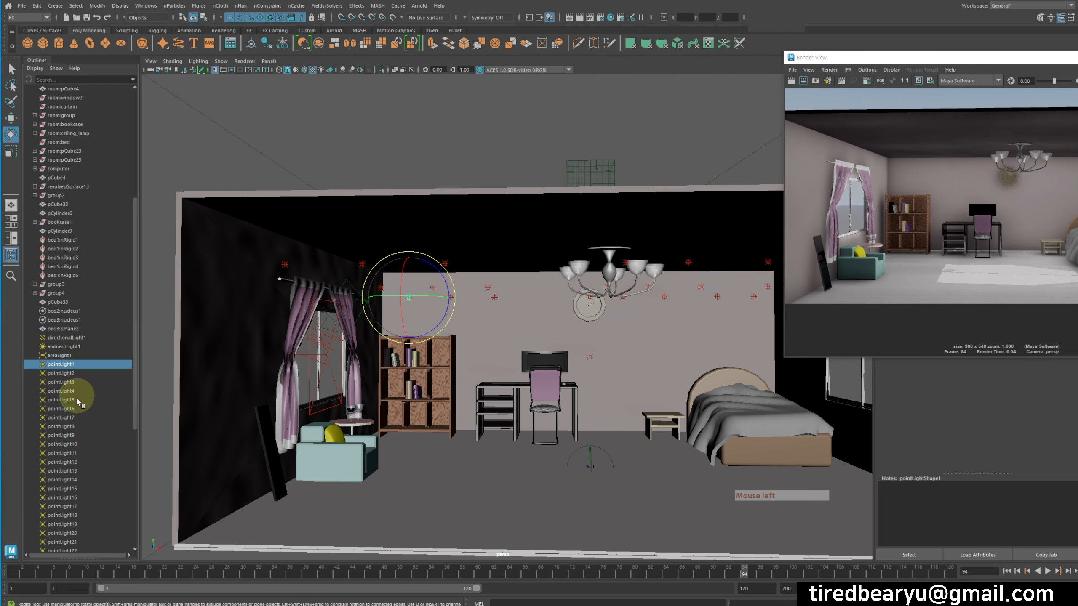
{"action": "scroll", "coordinate": [91, 414], "scroll_direction": "down", "scroll_amount": 8}
{"action": "left_click", "coordinate": [90, 339], "text": "shift"}
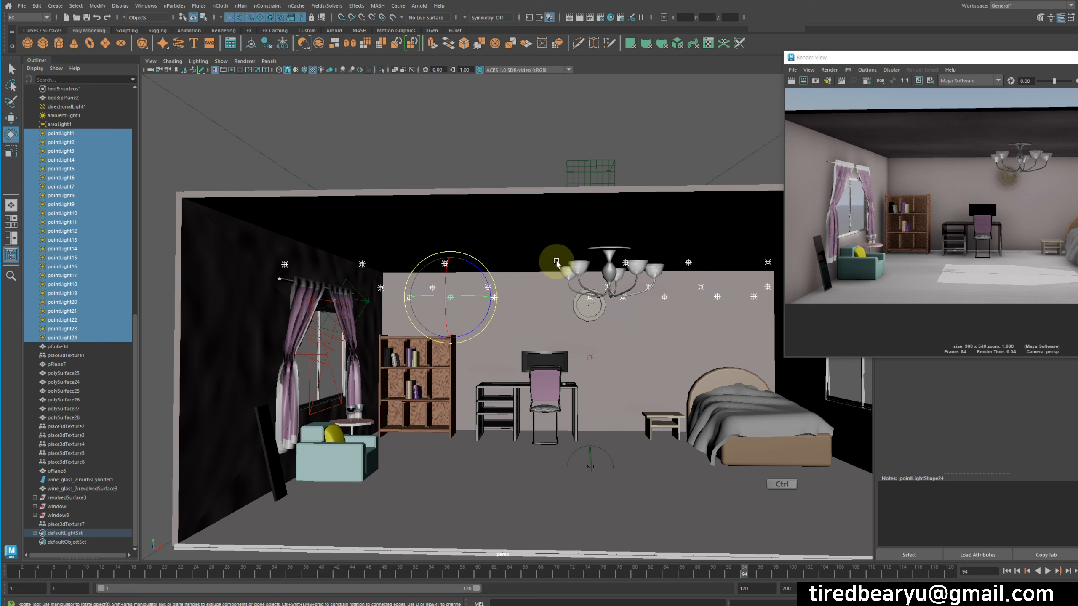
{"action": "key", "text": "ctrl+d"}
{"action": "key", "text": "w"}
{"action": "left_click_drag", "start_coordinate": [445, 265], "coordinate": [443, 312]}
Step: Duplicate the lowered point lights again, move the new copies further down towards desk height, and render the room
{"action": "key", "text": "ctrl+d"}
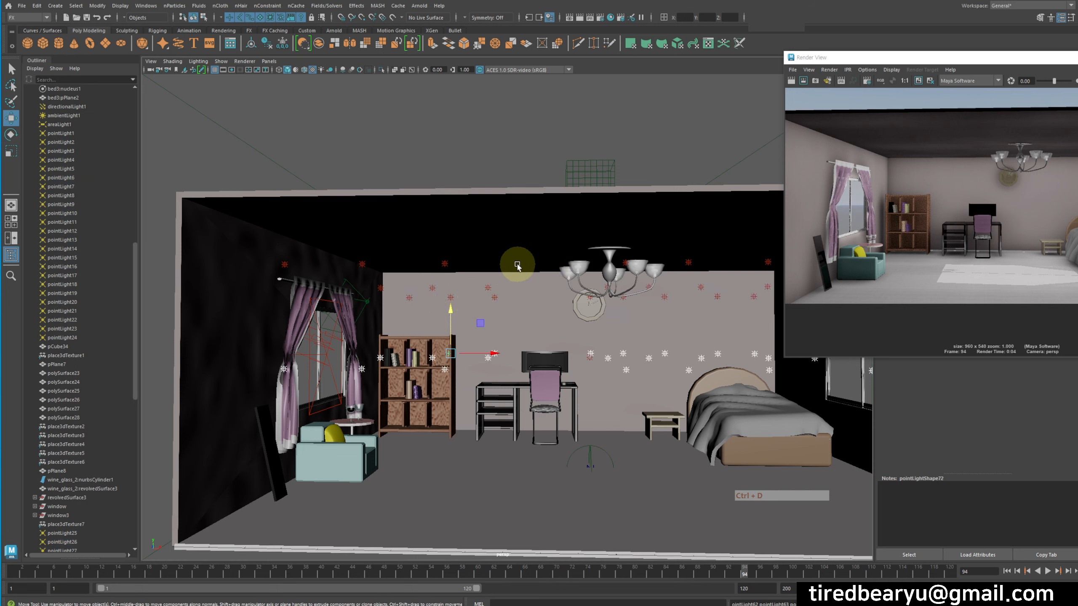
{"action": "middle_click_drag", "start_coordinate": [521, 263], "coordinate": [511, 292]}
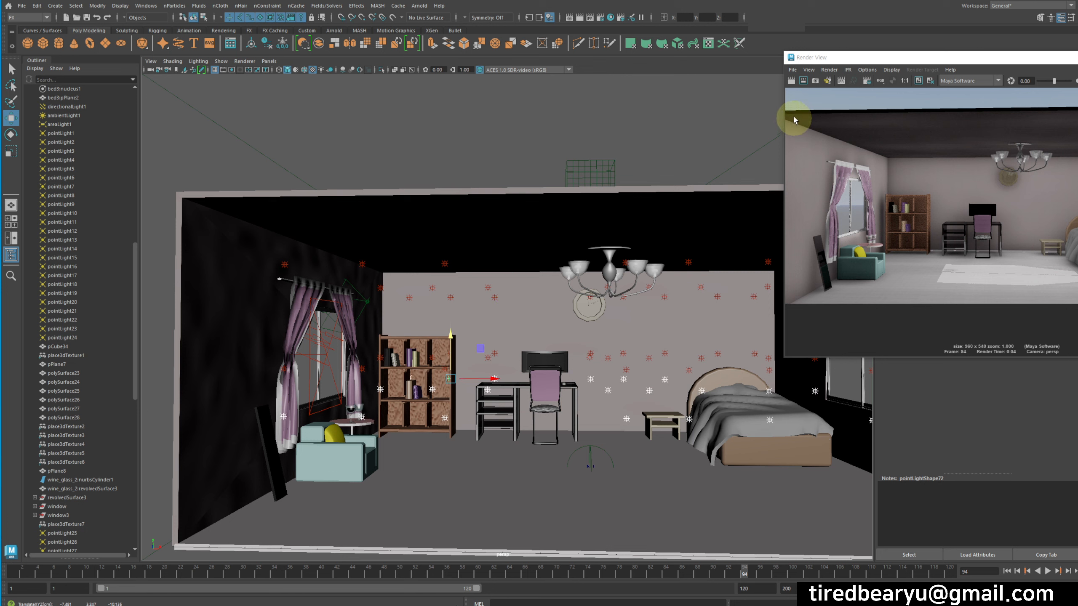
{"action": "left_click", "coordinate": [791, 81]}
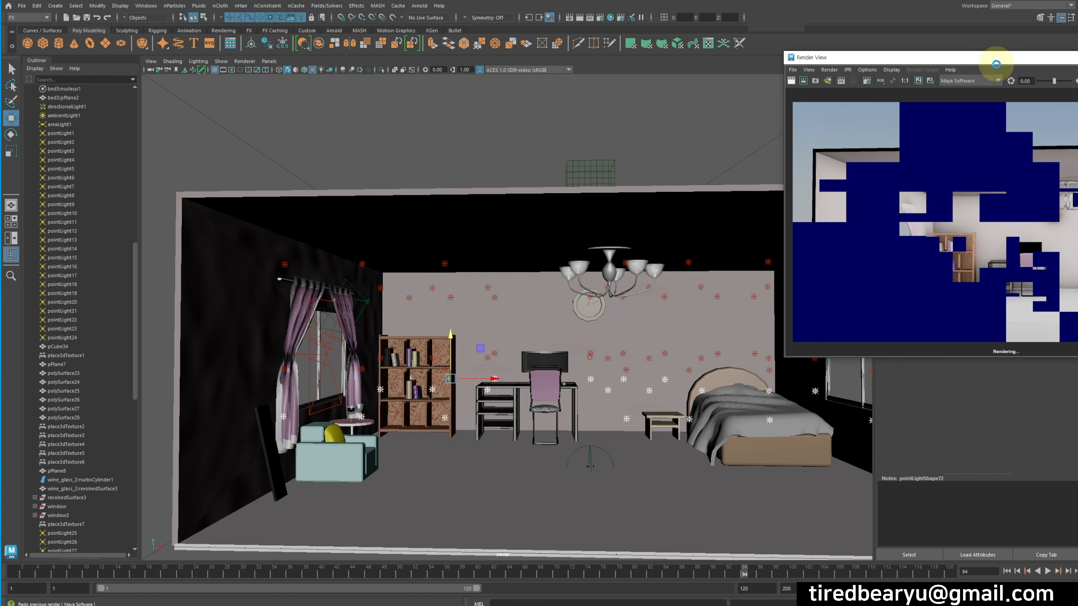
{"action": "left_click", "coordinate": [958, 60]}
{"action": "left_click_drag", "start_coordinate": [958, 62], "coordinate": [772, 37]}
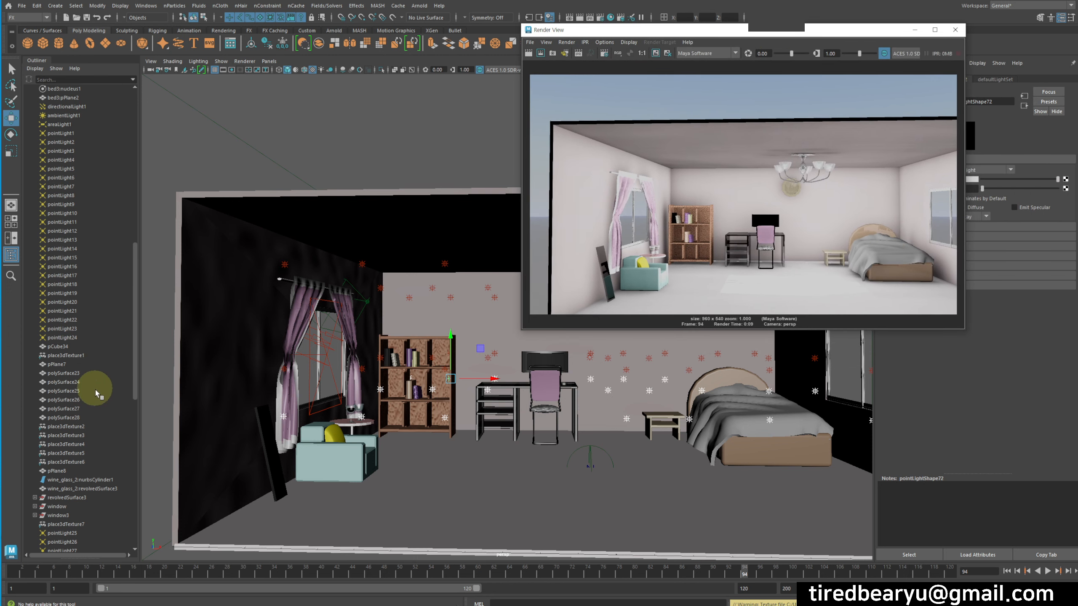
Step: Select all of the point lights together, from pointLight1 through pointLight72
{"action": "scroll", "coordinate": [97, 395], "scroll_direction": "down", "scroll_amount": 10}
{"action": "left_click", "coordinate": [85, 249]}
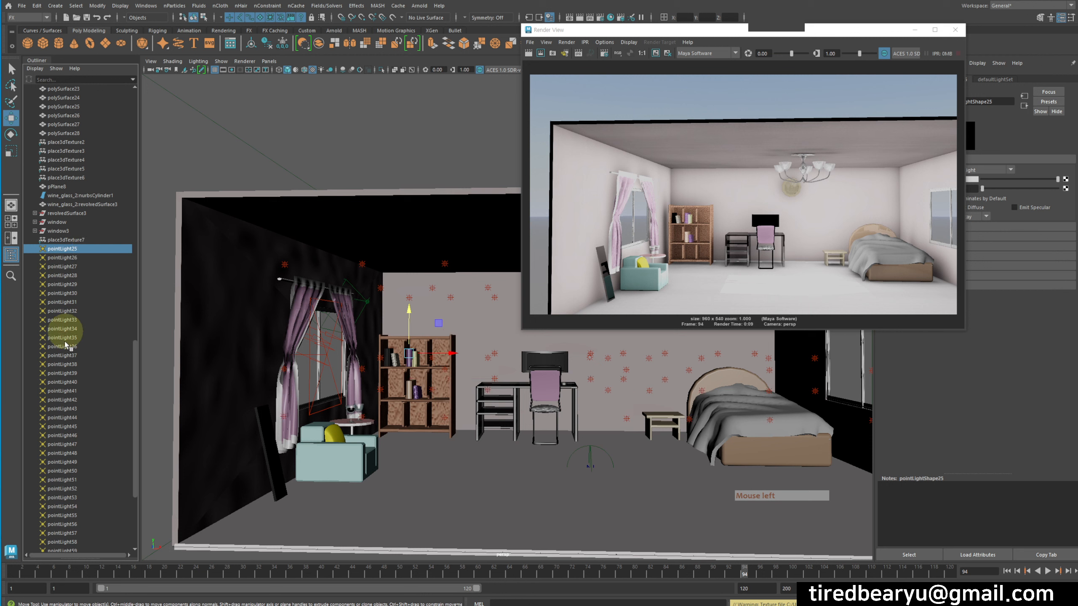
{"action": "scroll", "coordinate": [85, 361], "scroll_direction": "down", "scroll_amount": 5}
{"action": "left_click", "coordinate": [91, 515], "text": "shift"}
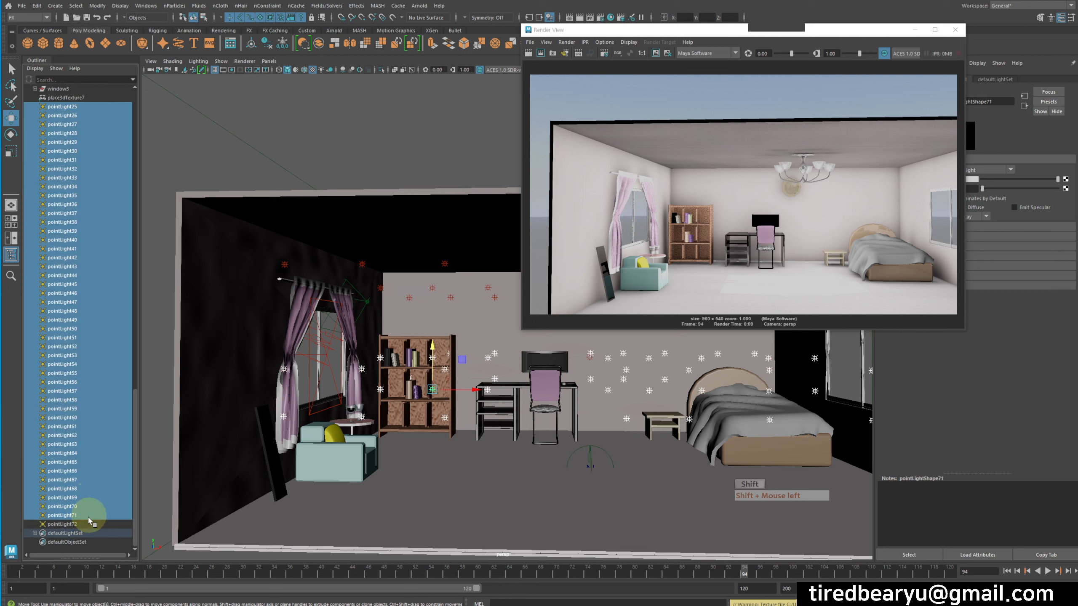
{"action": "left_click", "coordinate": [85, 524], "text": "shift"}
{"action": "scroll", "coordinate": [87, 380], "scroll_direction": "up", "scroll_amount": 12}
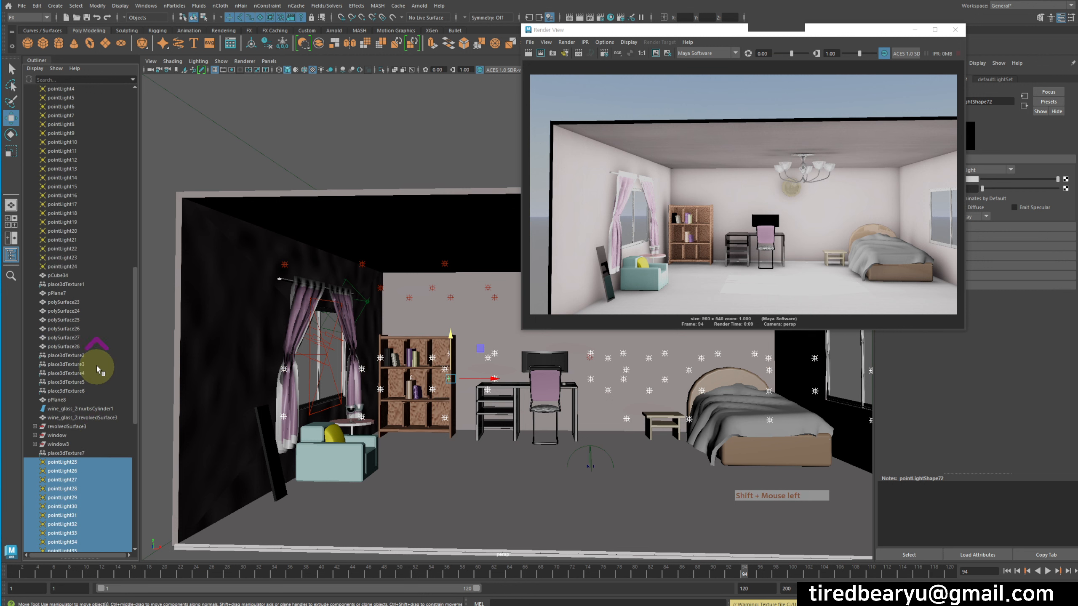
{"action": "left_click", "coordinate": [100, 267]}
{"action": "key", "text": "ctrl+z"}
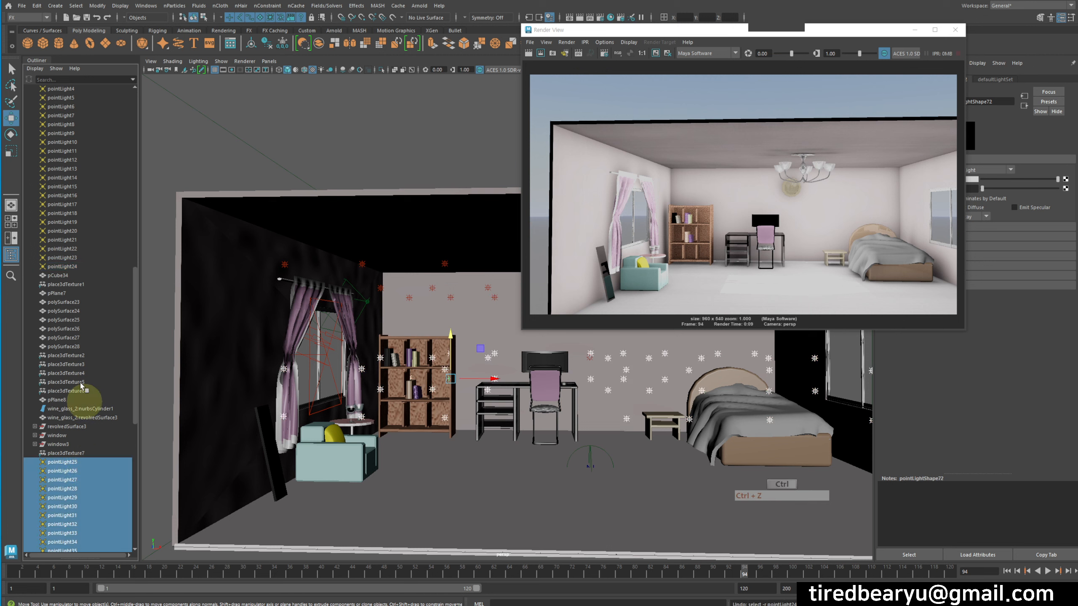
{"action": "scroll", "coordinate": [75, 270], "scroll_direction": "up", "scroll_amount": 8}
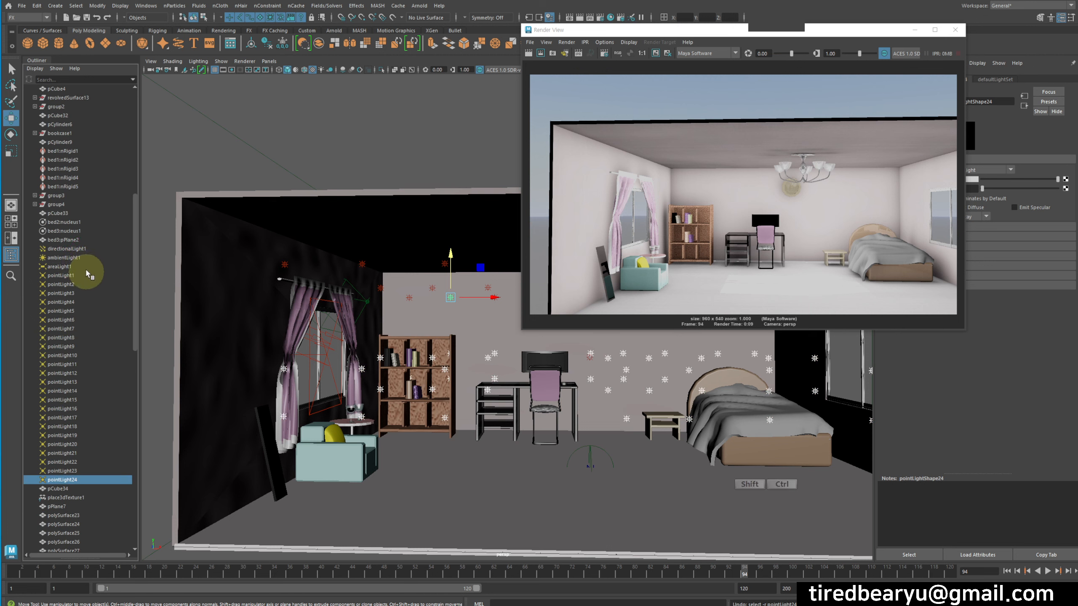
{"action": "left_click", "coordinate": [87, 269], "text": "ctrl+shift"}
{"action": "left_click", "coordinate": [79, 267], "text": "ctrl"}
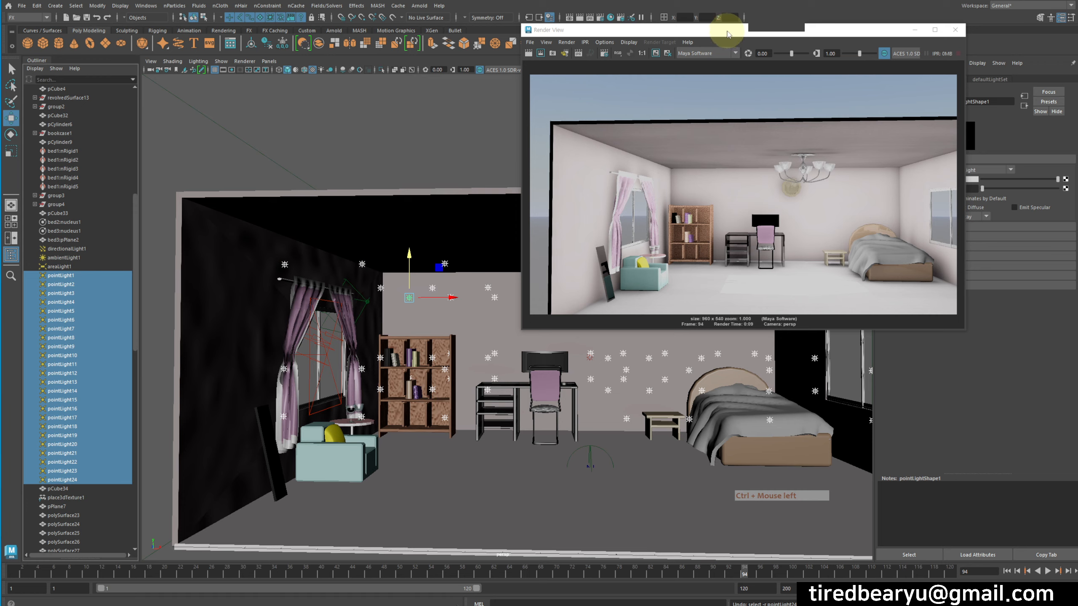
Step: Set the intensity of all selected point lights to 0.01 and render the room
{"action": "left_click_drag", "start_coordinate": [726, 29], "coordinate": [567, 41]}
{"action": "key", "text": "ctrl+a"}
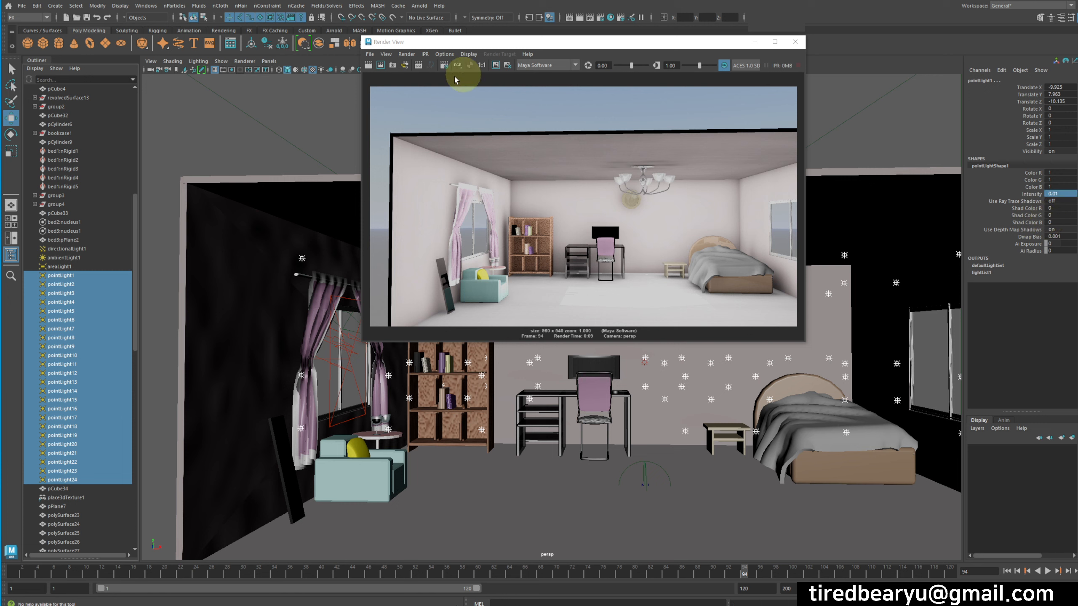
{"action": "left_click", "coordinate": [371, 64]}
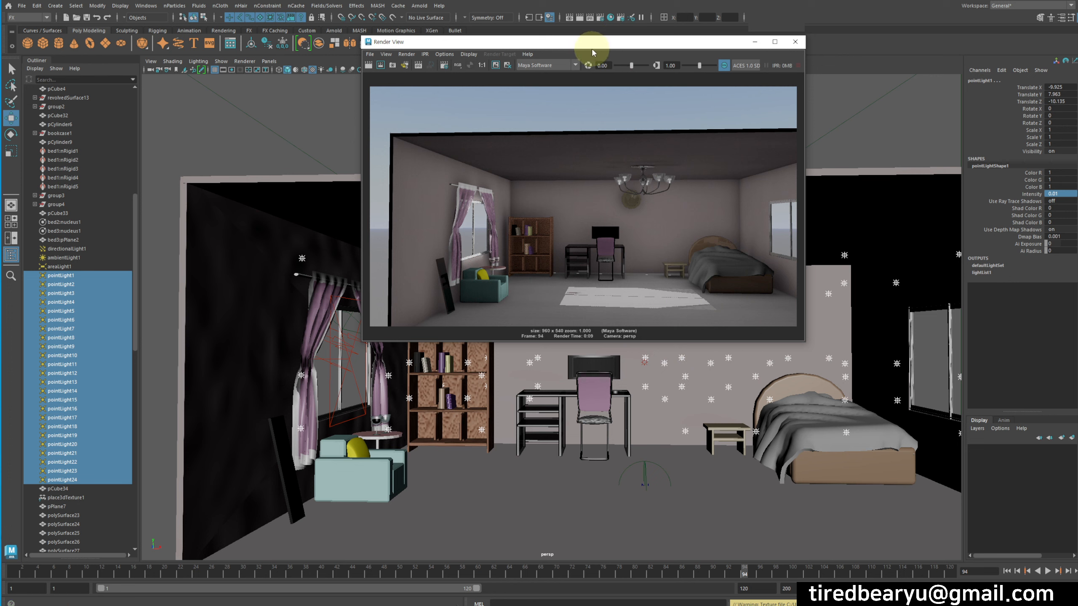
{"action": "left_click_drag", "start_coordinate": [593, 52], "coordinate": [752, 51]}
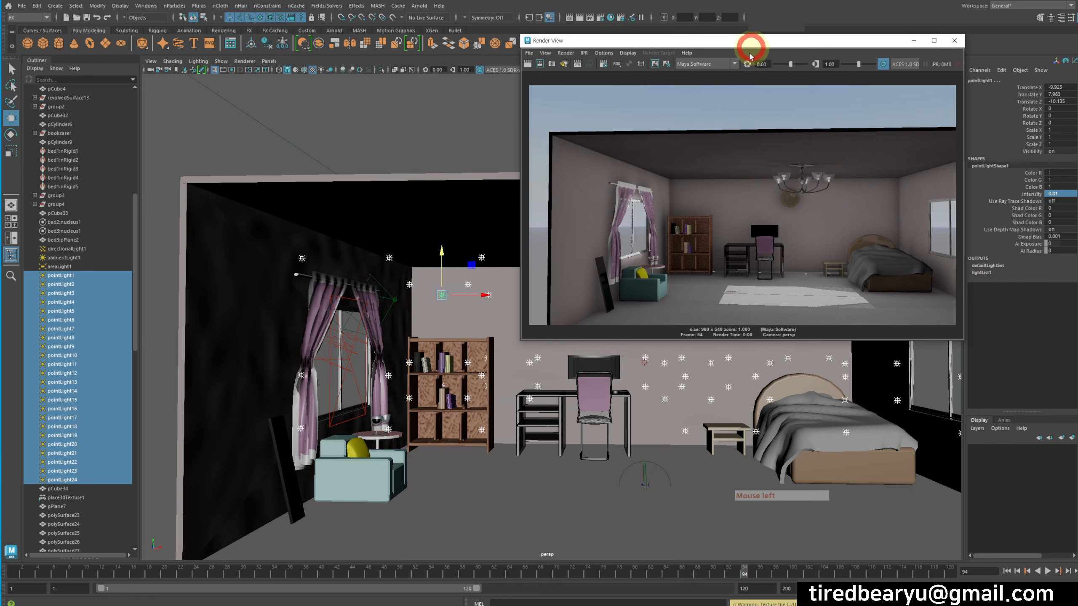
Step: Select areaLight1 near the curtained window and rotate it to about -91 degrees around Y, using the top view
{"action": "left_click", "coordinate": [357, 387]}
{"action": "left_click_drag", "start_coordinate": [387, 361], "coordinate": [442, 372]}
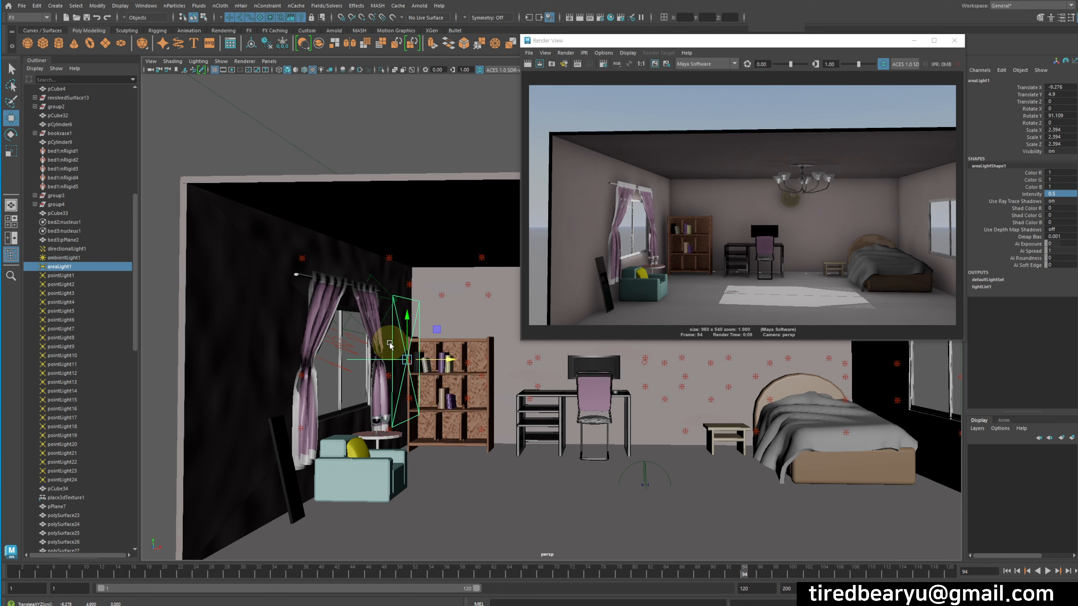
{"action": "key", "text": "e"}
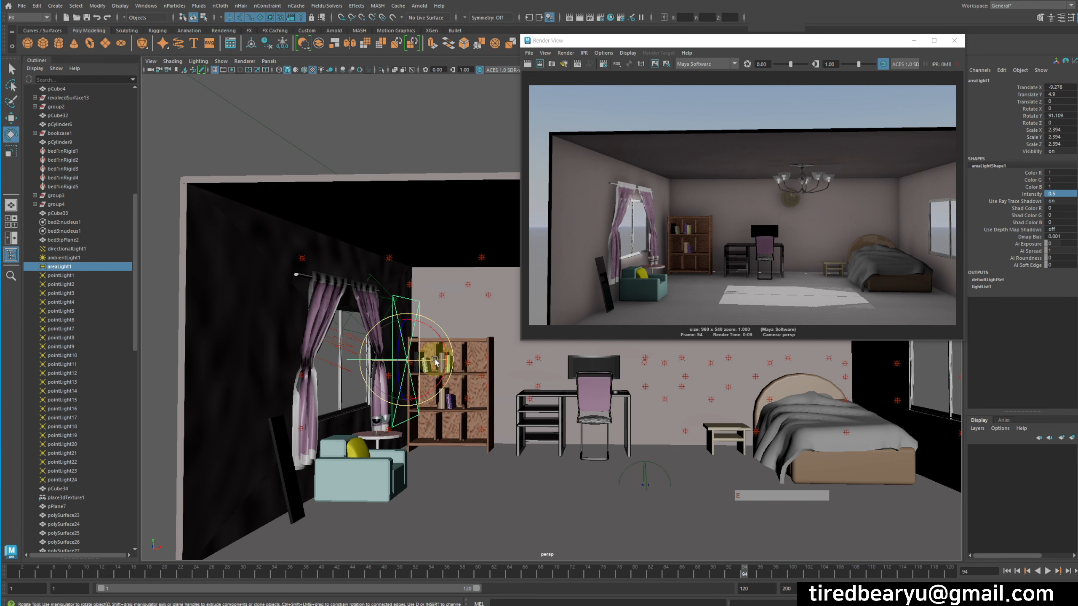
{"action": "left_click_drag", "start_coordinate": [434, 362], "coordinate": [613, 373]}
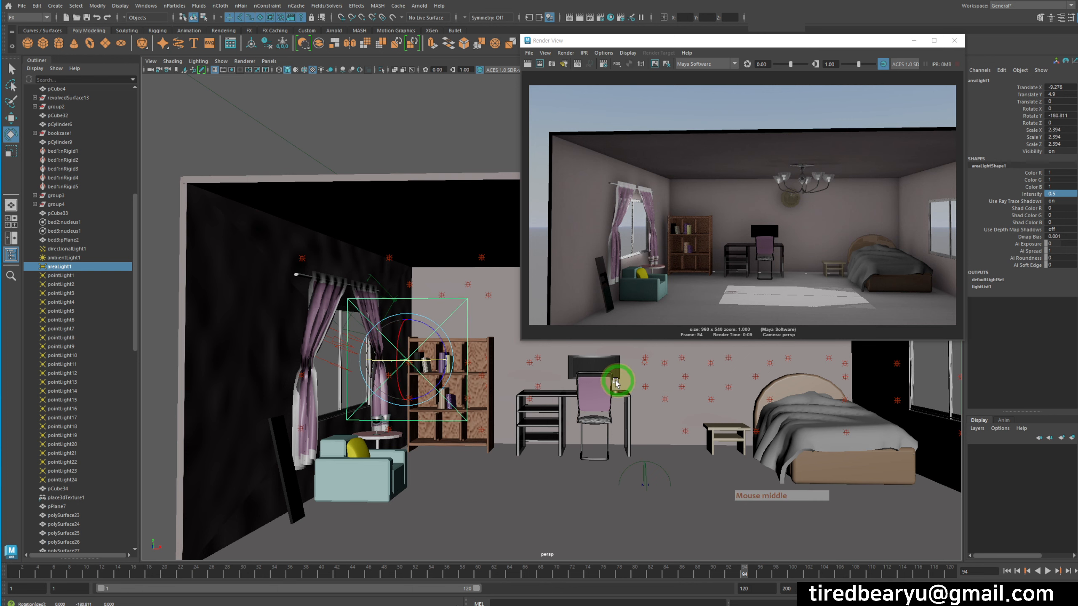
{"action": "key", "text": "space"}
{"action": "left_click_drag", "start_coordinate": [302, 146], "coordinate": [352, 257]}
{"action": "key", "text": "w"}
{"action": "key", "text": "e"}
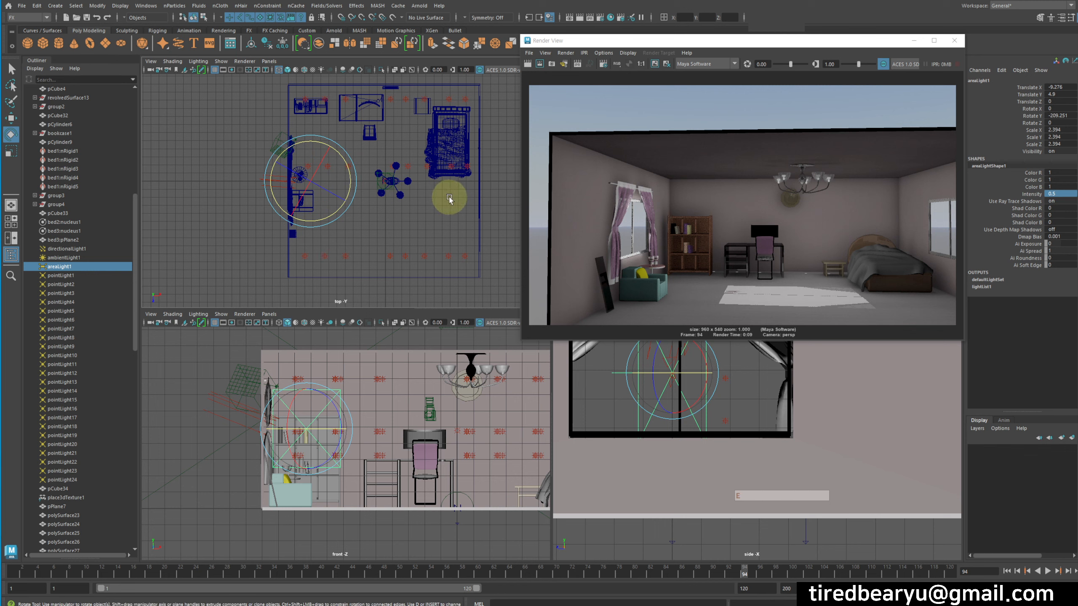
{"action": "middle_click_drag", "start_coordinate": [447, 197], "coordinate": [432, 165]}
Step: Move areaLight1 to the window at X -11.915 and scale it uniformly to about 4.586 to cover the window opening
{"action": "key", "text": "e"}
{"action": "key", "text": "w"}
{"action": "key", "text": "r"}
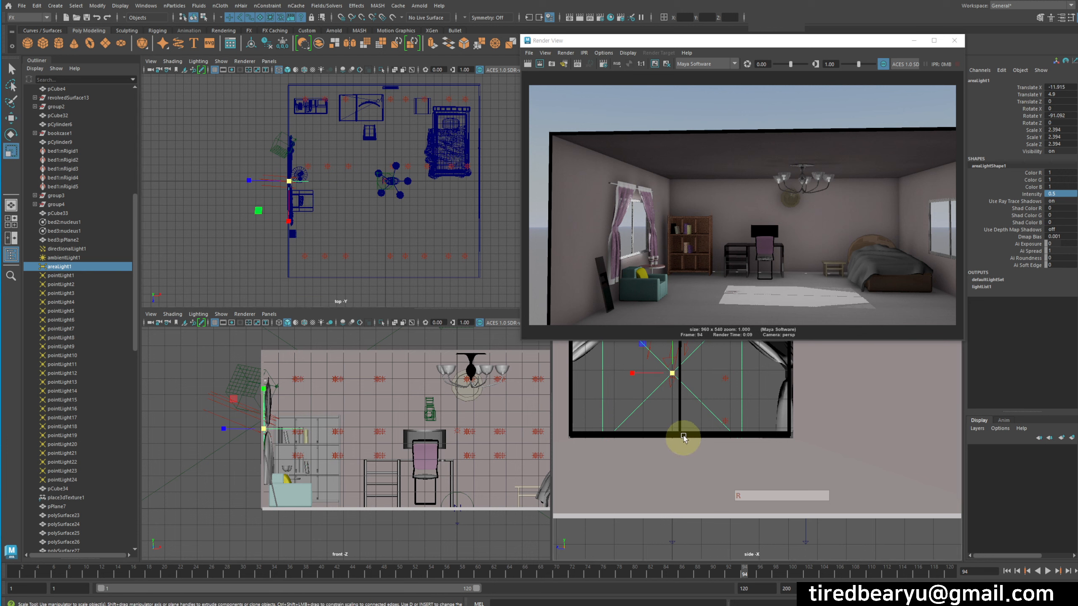
{"action": "middle_click_drag", "start_coordinate": [696, 433], "coordinate": [811, 431]}
{"action": "key", "text": "q"}
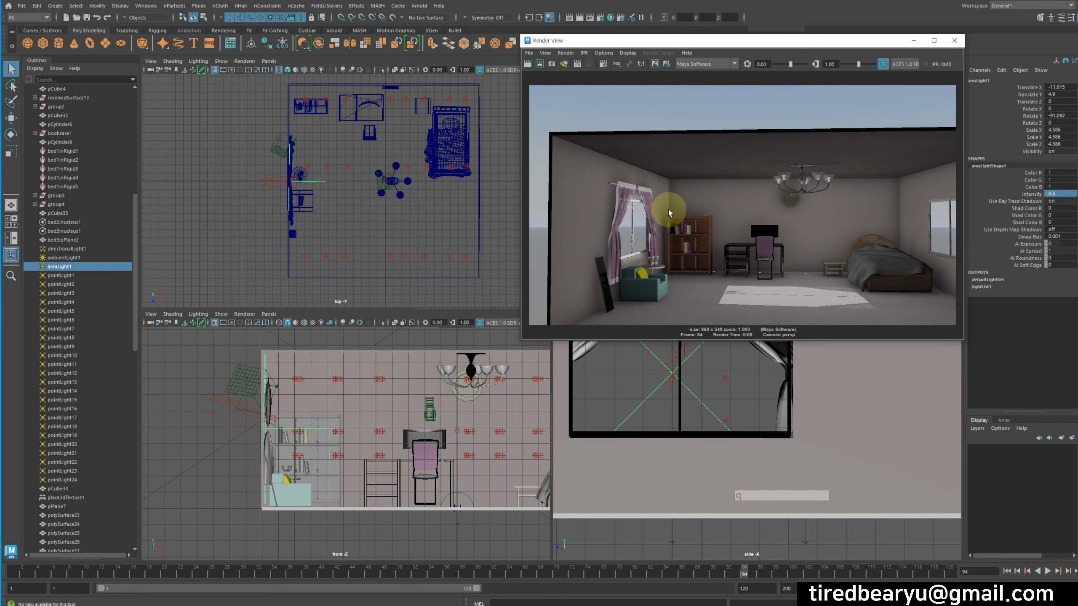
Step: Keep the current render, render the room again, and compare the stored images for the effect of the window area light
{"action": "left_click", "coordinate": [659, 67]}
{"action": "left_click", "coordinate": [528, 62]}
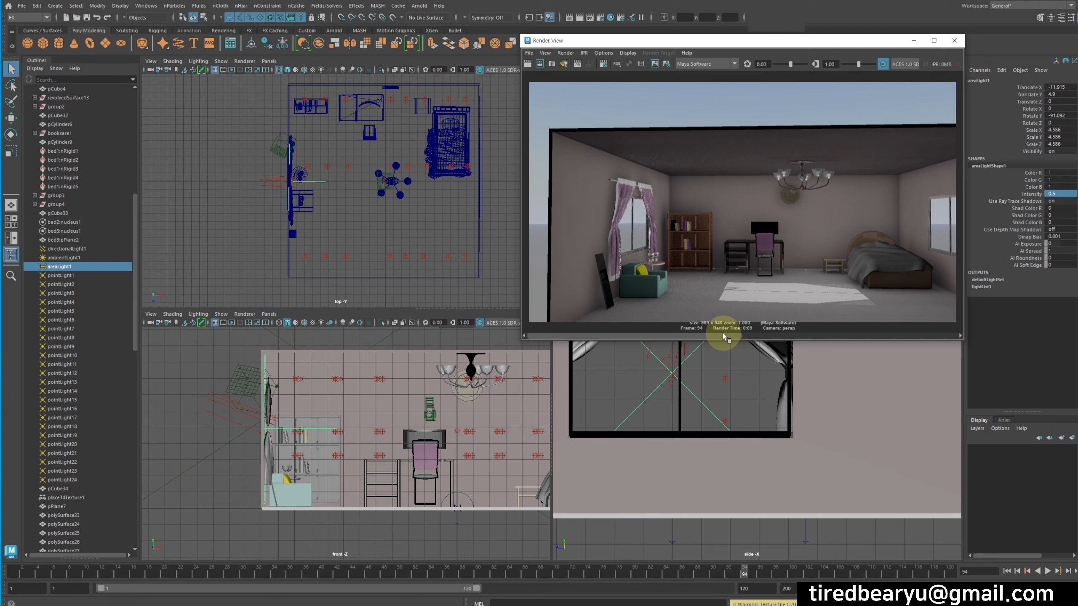
{"action": "left_click_drag", "start_coordinate": [717, 334], "coordinate": [904, 329]}
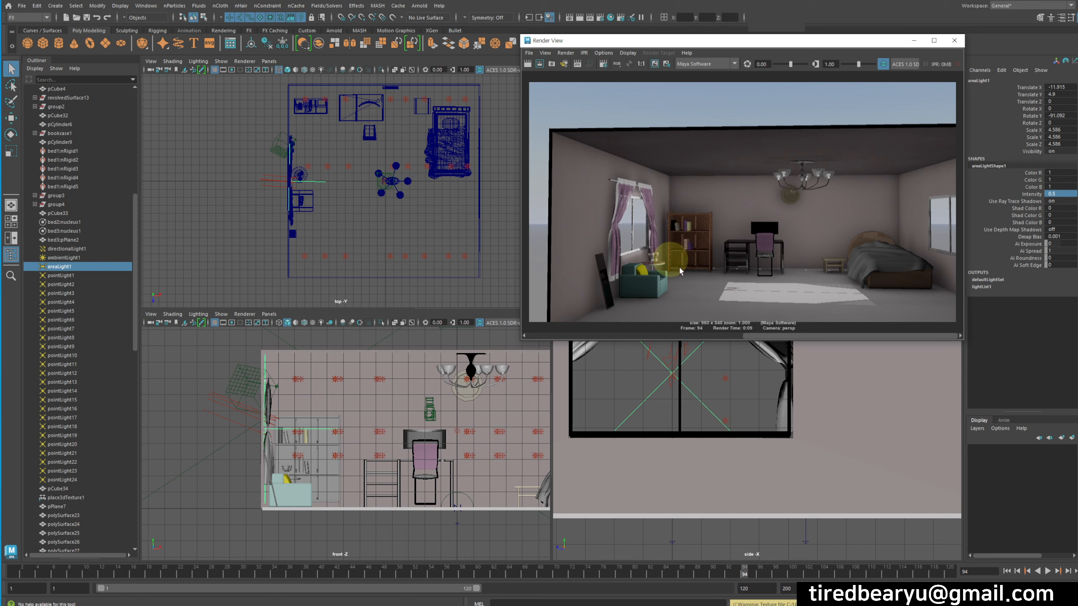
{"action": "left_click_drag", "start_coordinate": [811, 336], "coordinate": [788, 330]}
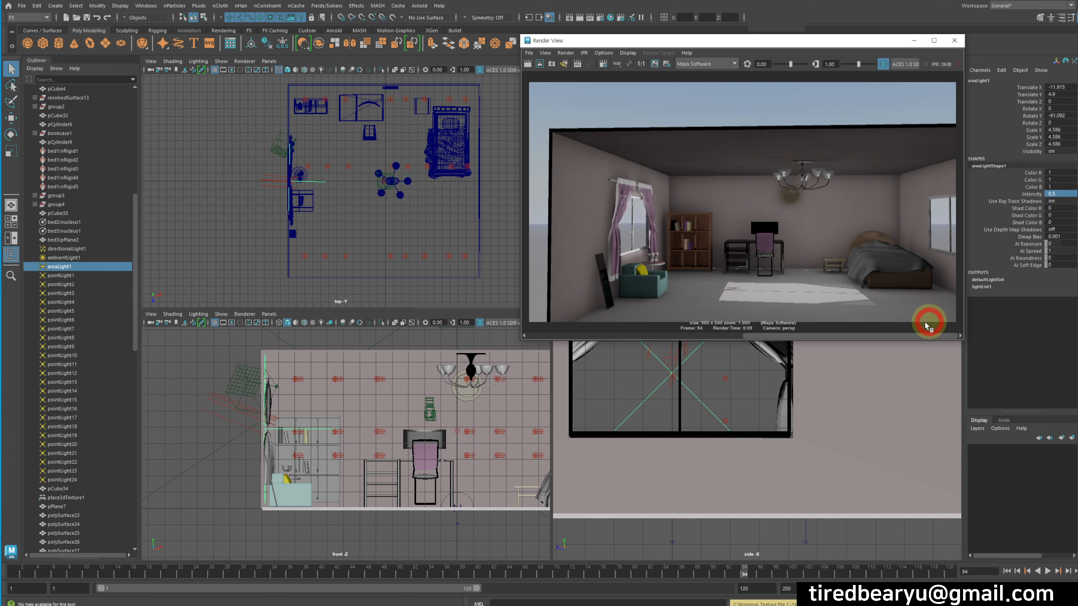
{"action": "left_click_drag", "start_coordinate": [927, 326], "coordinate": [523, 313]}
{"action": "left_click", "coordinate": [716, 203]}
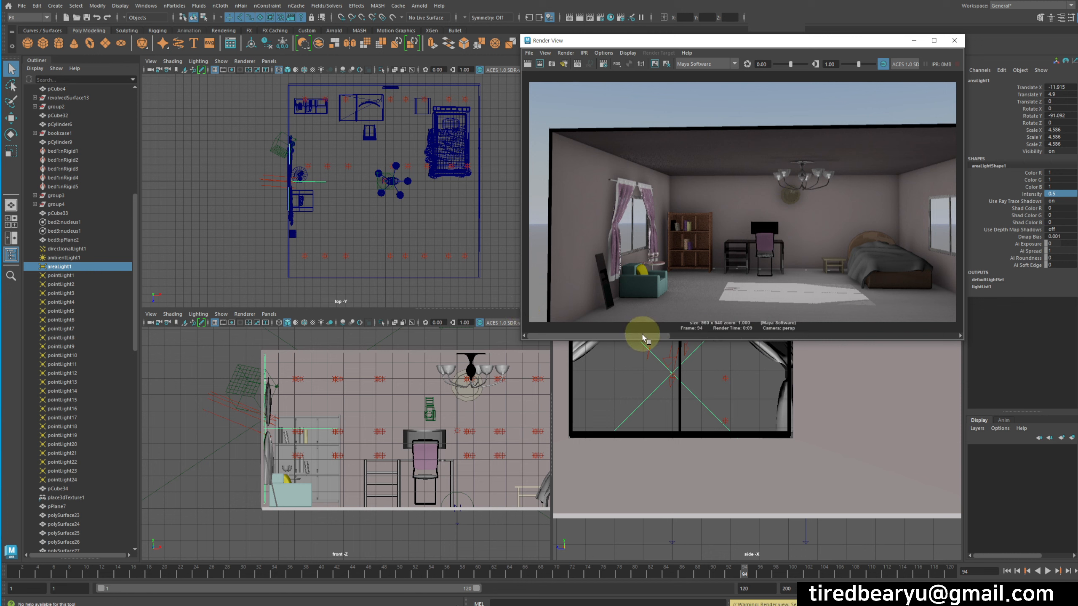
{"action": "mouse_move", "coordinate": [644, 334]}
{"action": "left_mouse_down"}
{"action": "mouse_move", "coordinate": [765, 345]}
{"action": "mouse_move", "coordinate": [940, 324]}
{"action": "mouse_move", "coordinate": [539, 316]}
{"action": "mouse_move", "coordinate": [839, 331]}
{"action": "mouse_move", "coordinate": [788, 322]}
{"action": "mouse_move", "coordinate": [809, 323]}
{"action": "mouse_move", "coordinate": [614, 326]}
{"action": "mouse_move", "coordinate": [893, 349]}
{"action": "mouse_move", "coordinate": [645, 332]}
{"action": "left_mouse_up"}
{"action": "left_click_drag", "start_coordinate": [641, 338], "coordinate": [890, 342]}
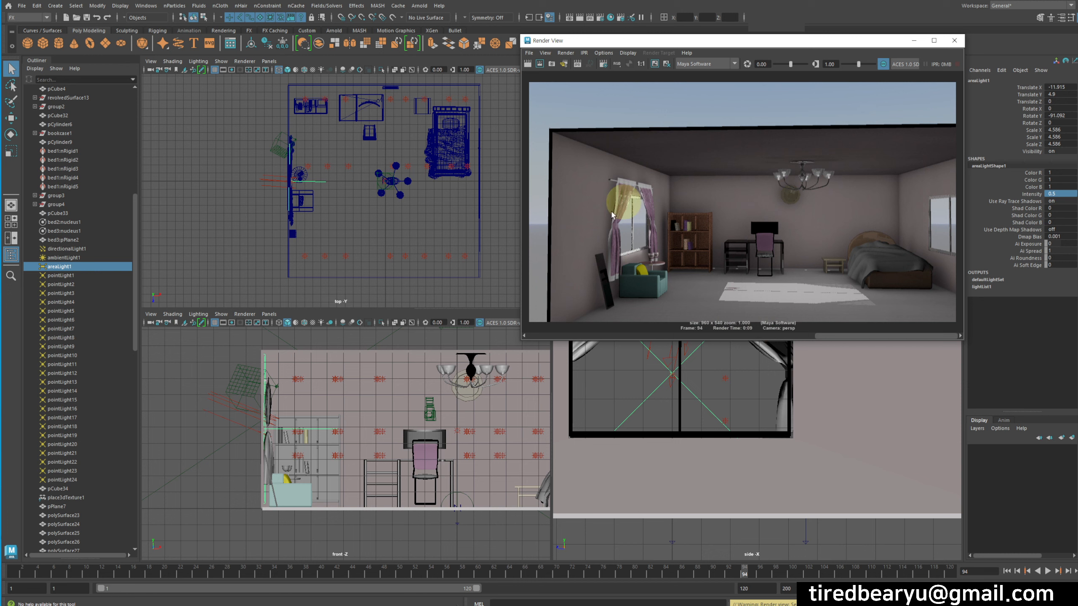
{"action": "left_click", "coordinate": [709, 337]}
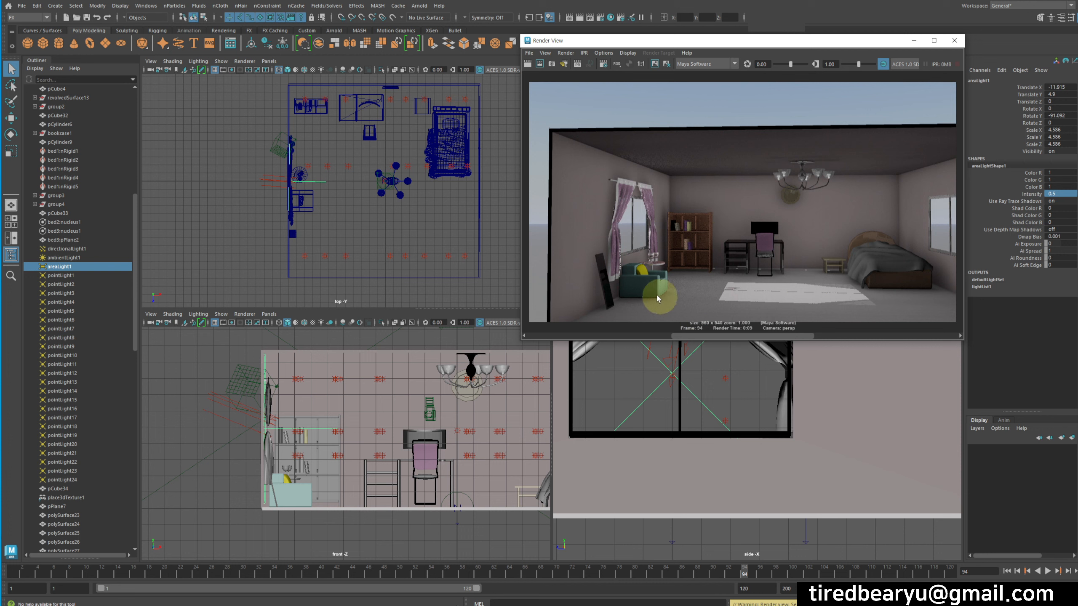
{"action": "left_click_drag", "start_coordinate": [759, 338], "coordinate": [602, 301]}
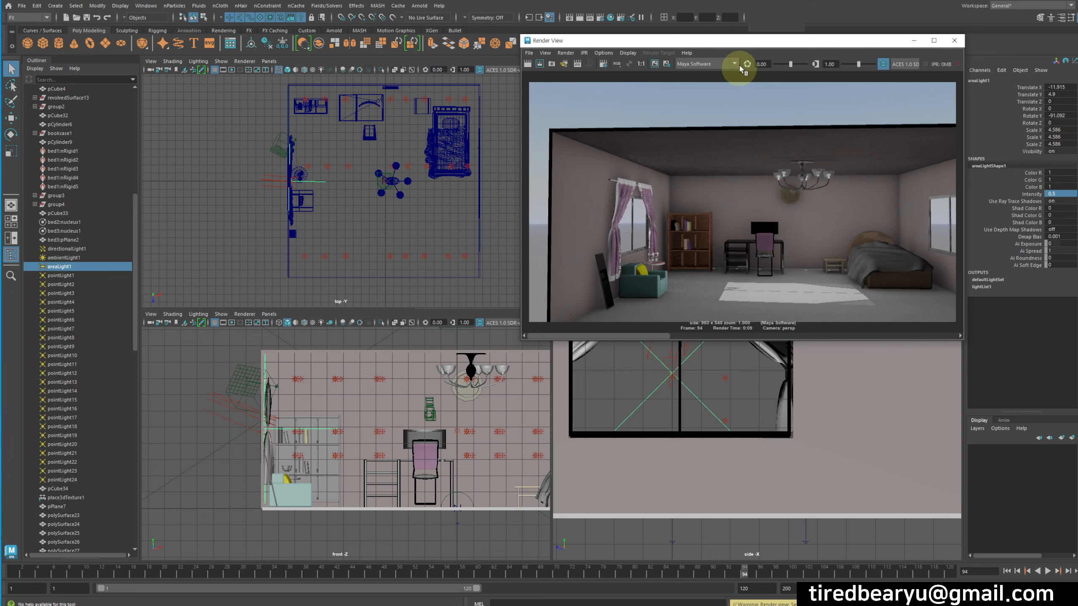
Step: Create a second area light in the scene
{"action": "left_click_drag", "start_coordinate": [738, 49], "coordinate": [823, 65]}
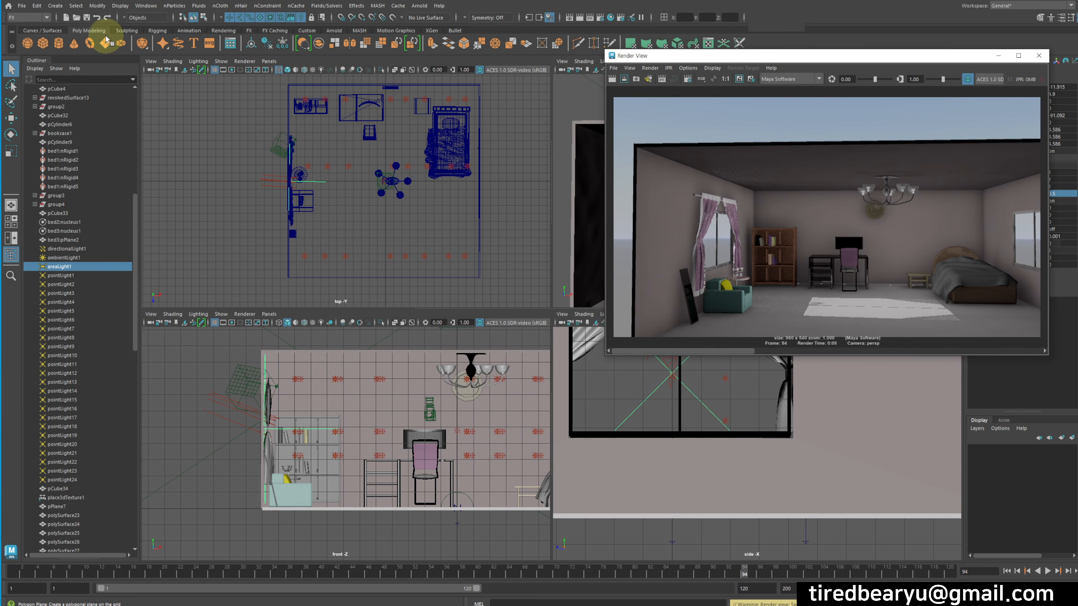
{"action": "left_click", "coordinate": [148, 32]}
{"action": "left_click", "coordinate": [126, 31]}
{"action": "left_click", "coordinate": [88, 31]}
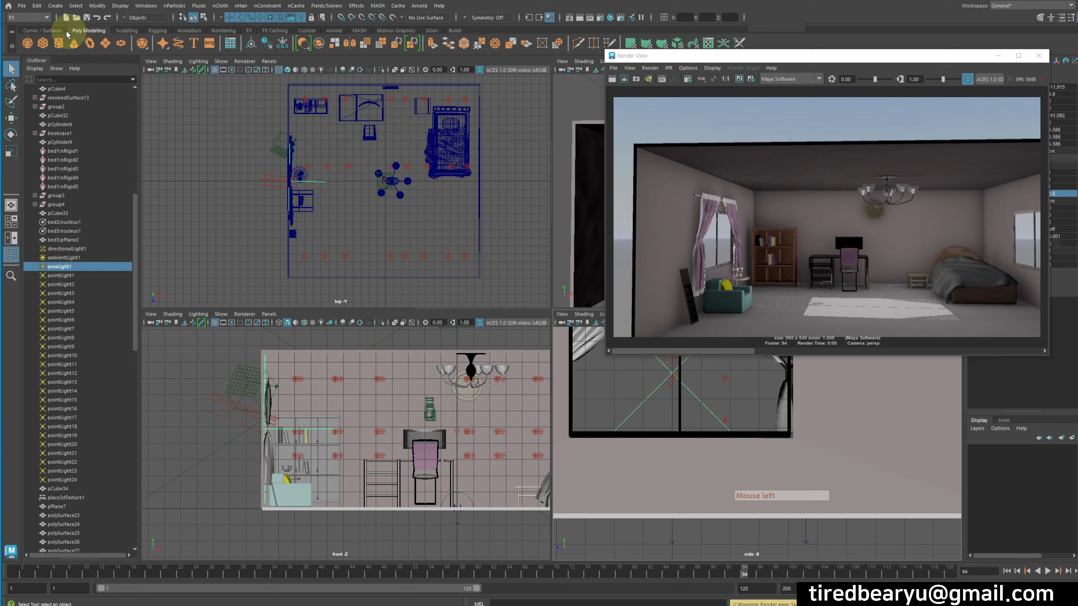
{"action": "left_click", "coordinate": [47, 32]}
{"action": "left_click", "coordinate": [187, 31]}
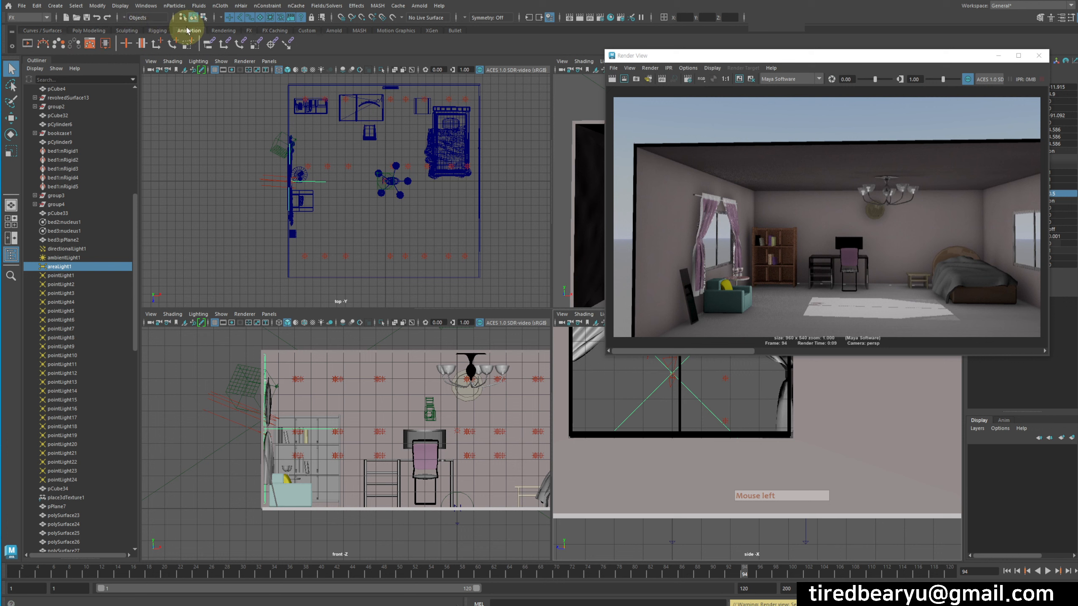
{"action": "left_click", "coordinate": [220, 30]}
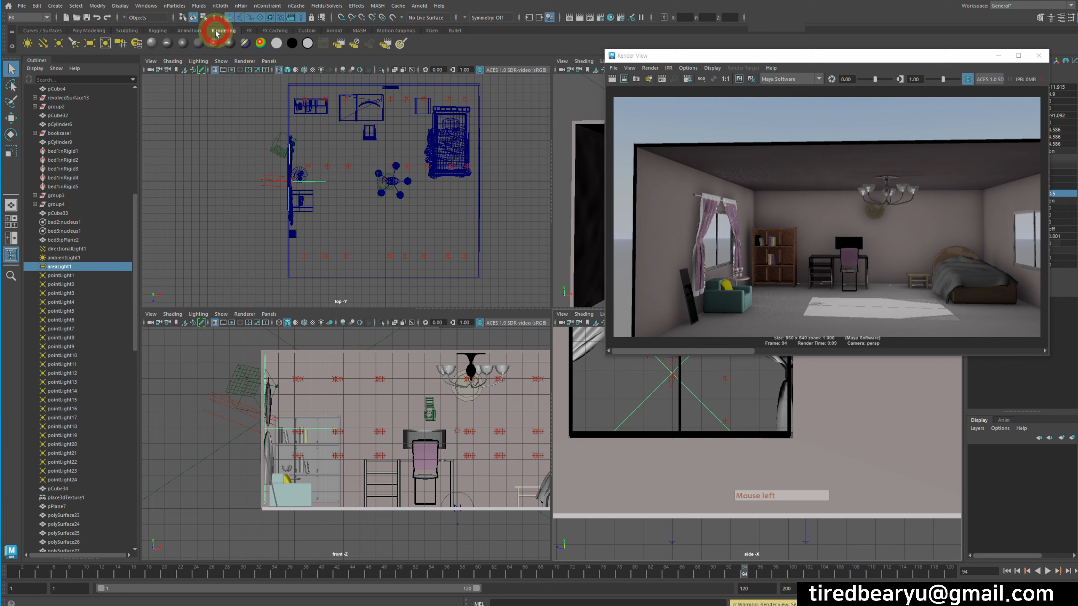
{"action": "left_click", "coordinate": [94, 44]}
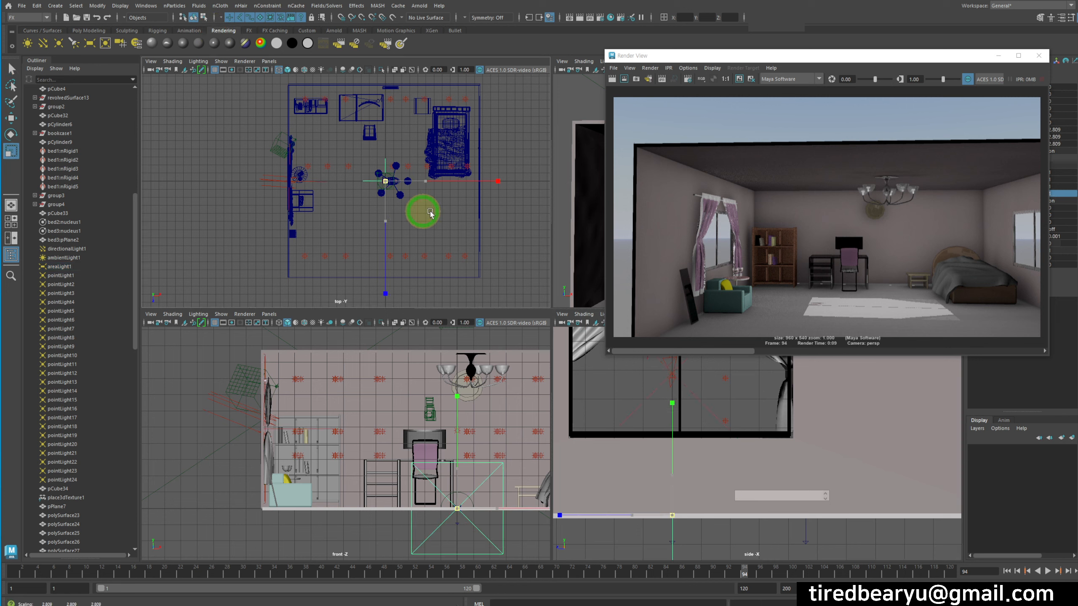
Step: Rotate the new area light about 90 degrees around its X axis
{"action": "key", "text": "e"}
{"action": "left_click_drag", "start_coordinate": [375, 174], "coordinate": [386, 211]}
{"action": "key", "text": "ctrl+z"}
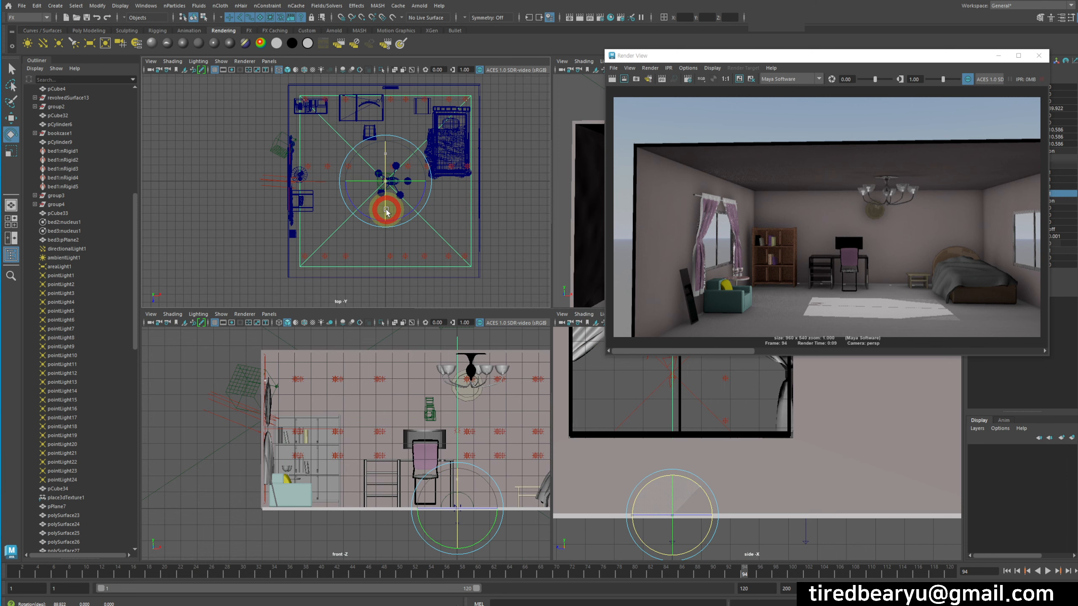
Step: Scale the new area light to about 4.53 by 2.67 and position it below the chandelier at X 0.715, Z 0.44
{"action": "key", "text": "r"}
{"action": "middle_click_drag", "start_coordinate": [429, 207], "coordinate": [343, 212]}
{"action": "key", "text": "w"}
{"action": "left_click_drag", "start_coordinate": [385, 180], "coordinate": [391, 184]}
{"action": "key", "text": "r"}
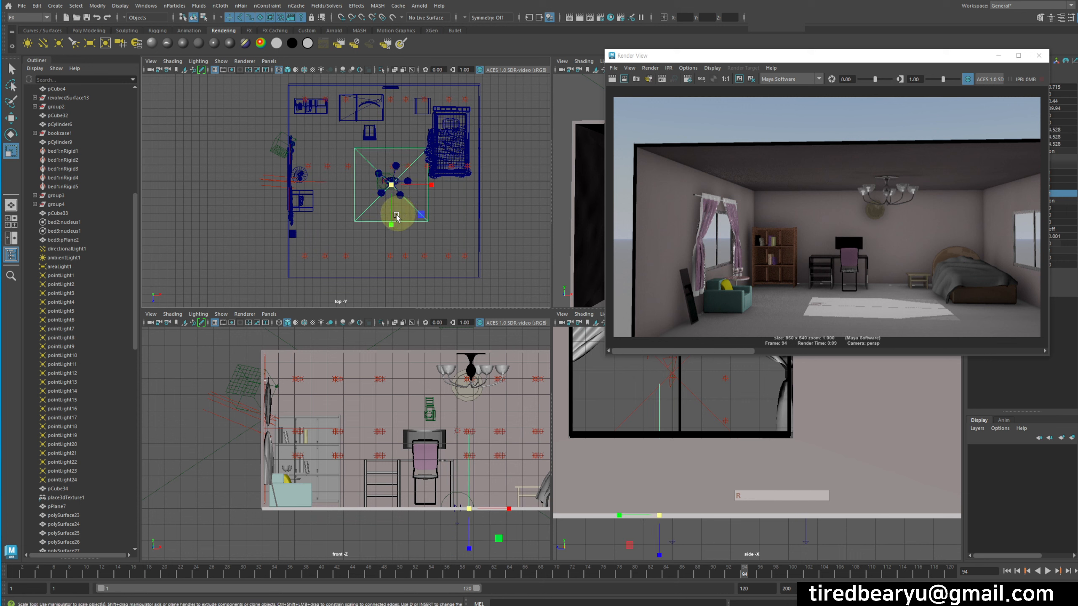
{"action": "left_click_drag", "start_coordinate": [391, 224], "coordinate": [393, 205]}
{"action": "key", "text": "w"}
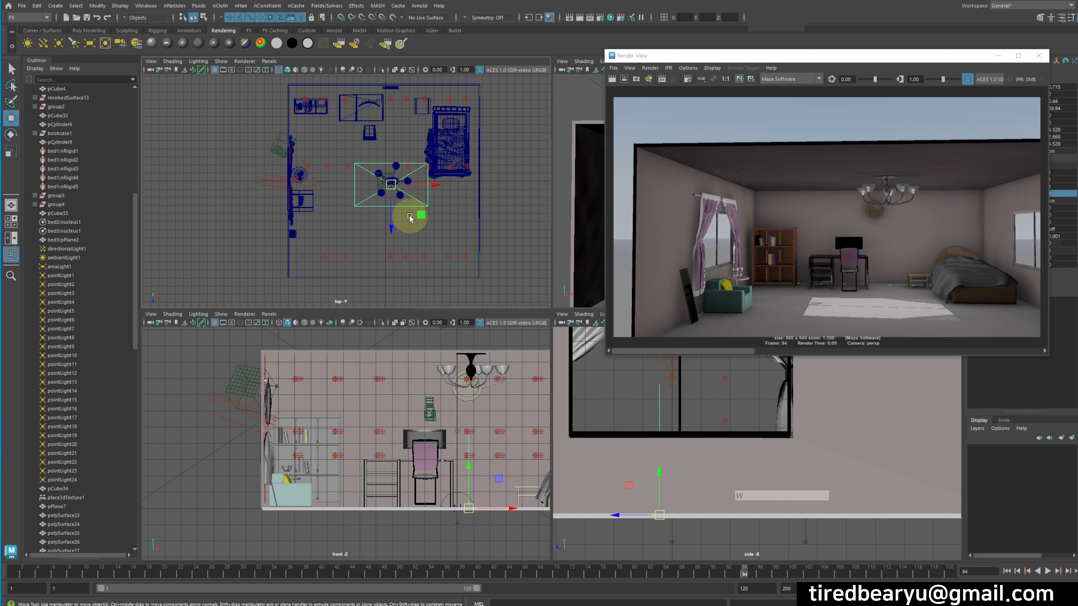
Step: Render the room with the new area light, keep the image, and compare it with the earlier renders
{"action": "left_click_drag", "start_coordinate": [842, 55], "coordinate": [676, 48]}
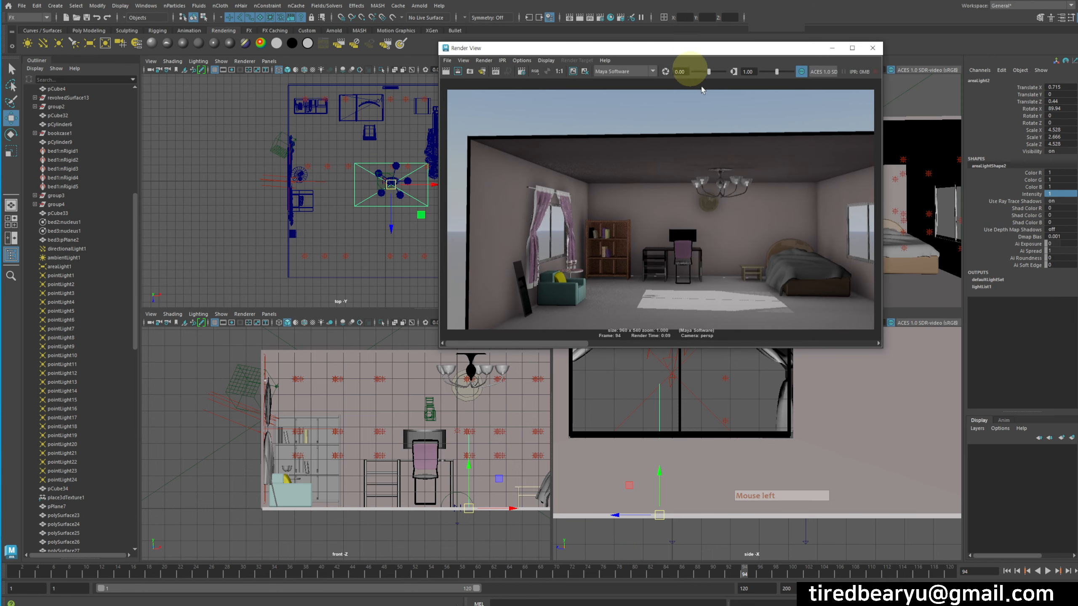
{"action": "left_click", "coordinate": [445, 72]}
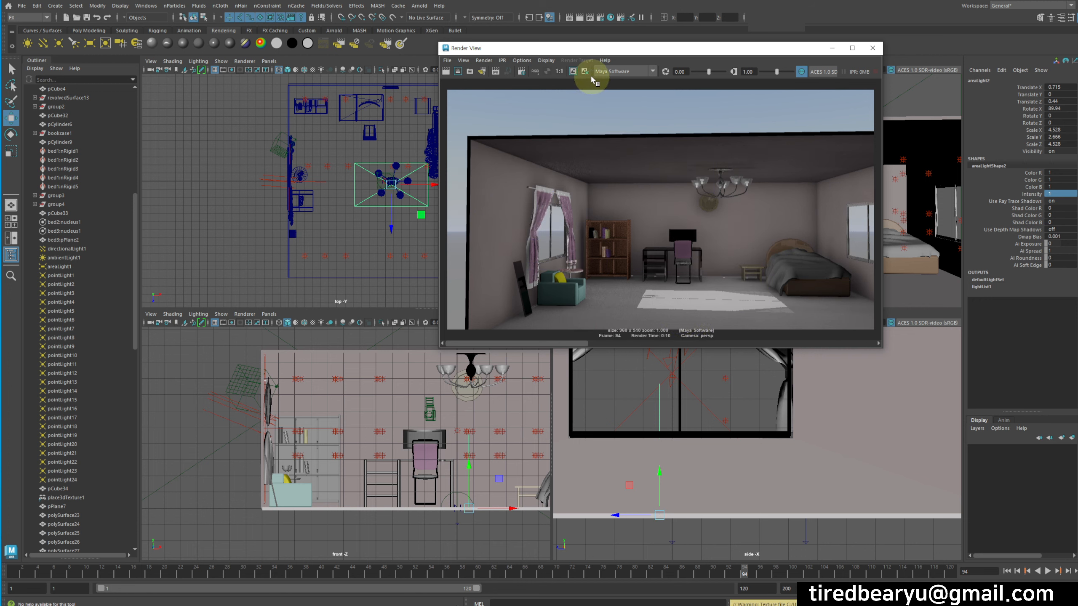
{"action": "left_click", "coordinate": [573, 71]}
{"action": "left_click_drag", "start_coordinate": [536, 344], "coordinate": [578, 342]}
{"action": "left_click", "coordinate": [578, 344]}
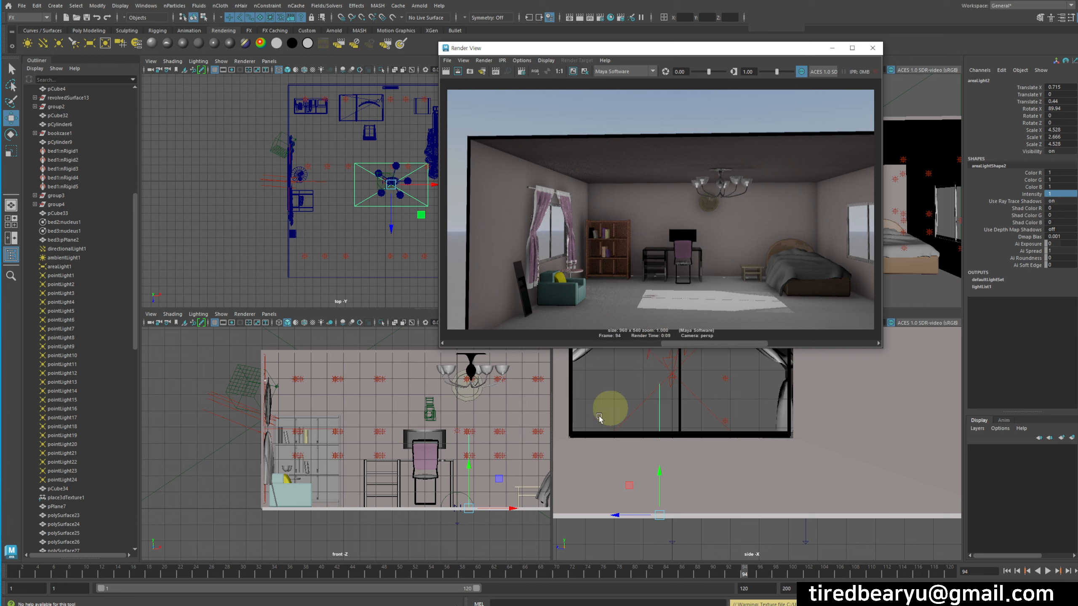
Step: Raise the new area light slightly above the floor to Y 0.199 and render the room again
{"action": "left_click", "coordinate": [688, 482]}
{"action": "left_click_drag", "start_coordinate": [662, 479], "coordinate": [663, 467]}
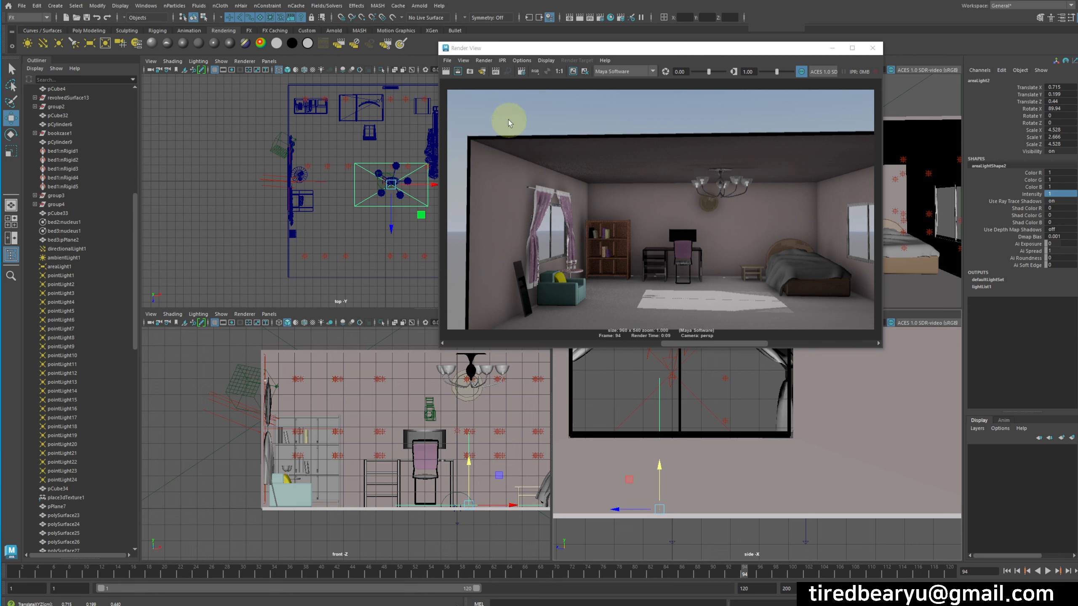
{"action": "left_click", "coordinate": [445, 70]}
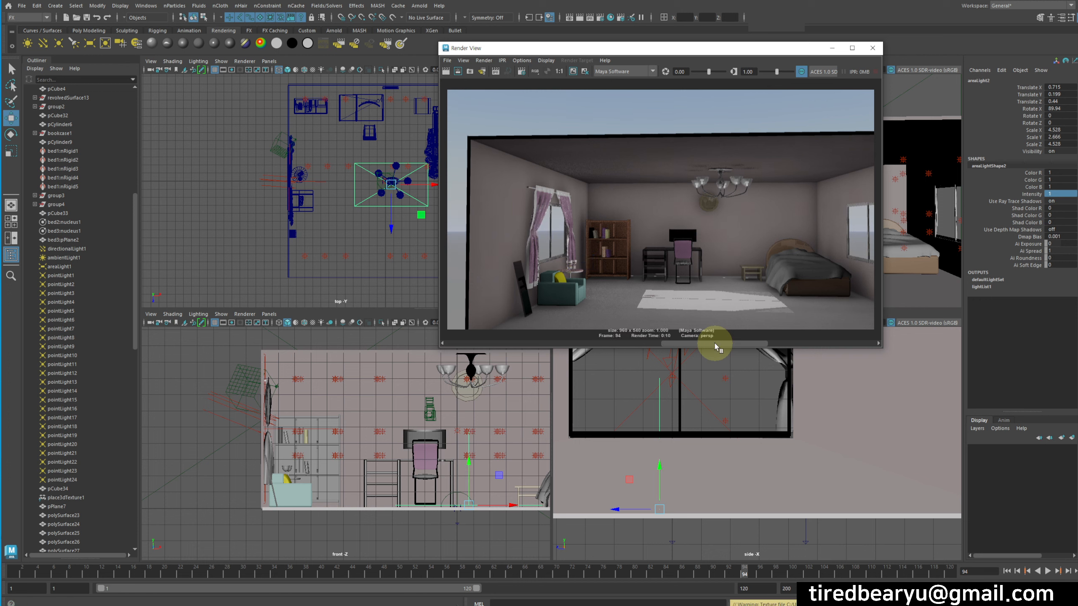
Step: Compare the latest render with the kept images and check it against the chandelier and floor area light in the scene
{"action": "left_click_drag", "start_coordinate": [676, 341], "coordinate": [562, 341]}
{"action": "left_click_drag", "start_coordinate": [643, 340], "coordinate": [738, 344]}
{"action": "left_click_drag", "start_coordinate": [735, 344], "coordinate": [514, 341]}
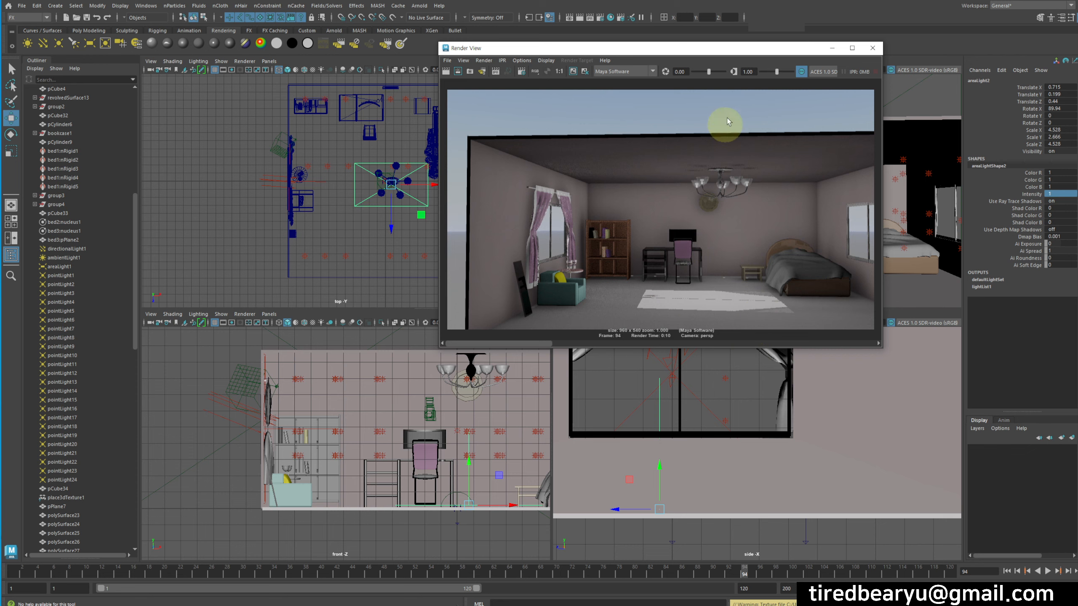
{"action": "left_click_drag", "start_coordinate": [734, 48], "coordinate": [536, 192]}
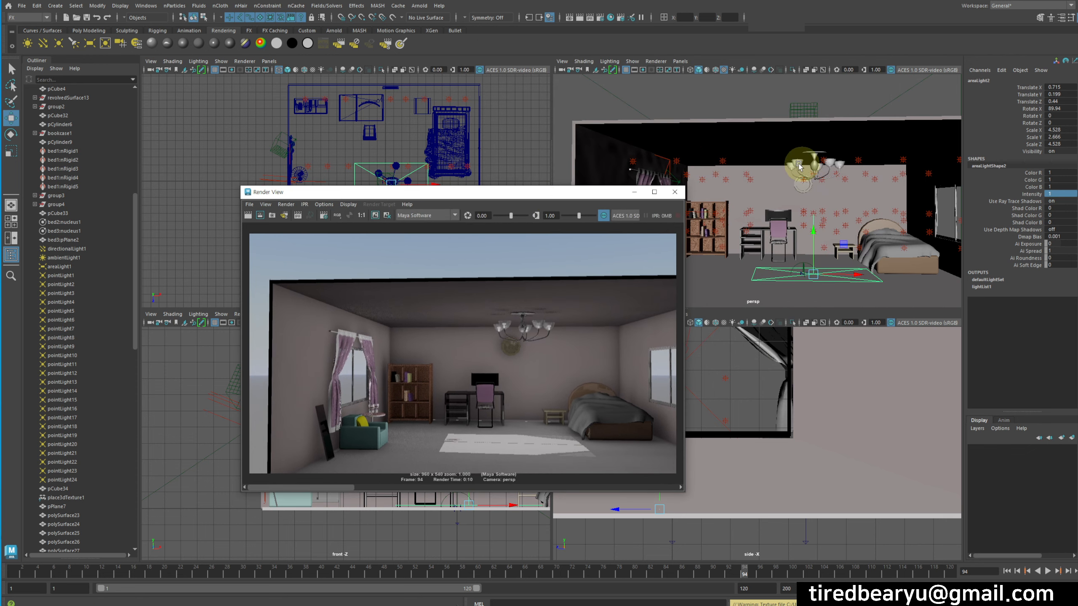
{"action": "left_click_drag", "start_coordinate": [439, 193], "coordinate": [736, 194]}
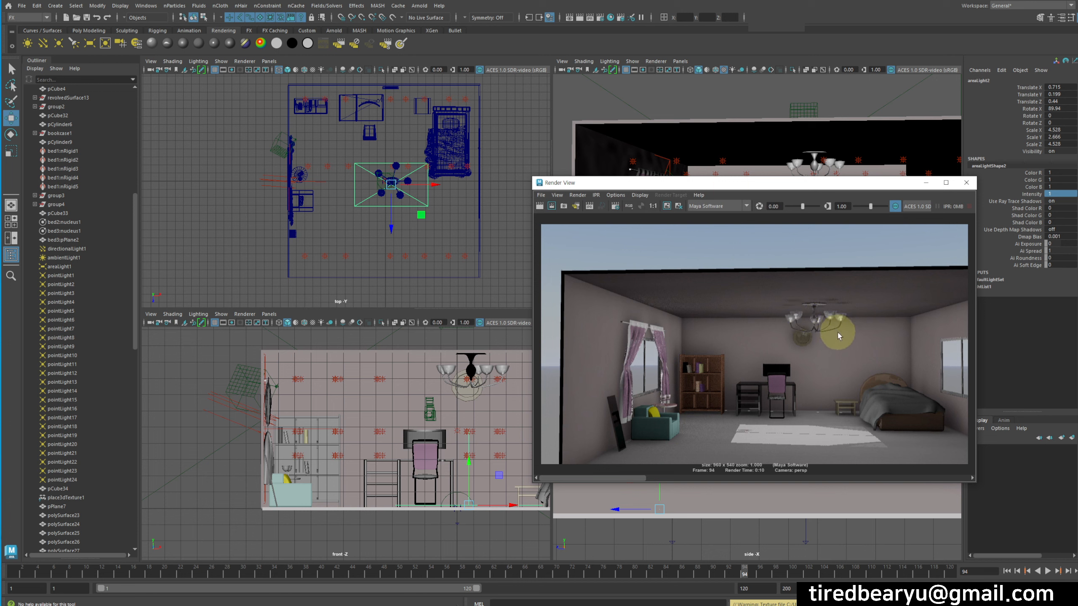
Step: Select the small bulb inside the chandelier's outer lamp nearest the bed and inspect its blinn5 material attributes
{"action": "scroll", "coordinate": [386, 190], "scroll_direction": "up", "scroll_amount": 6}
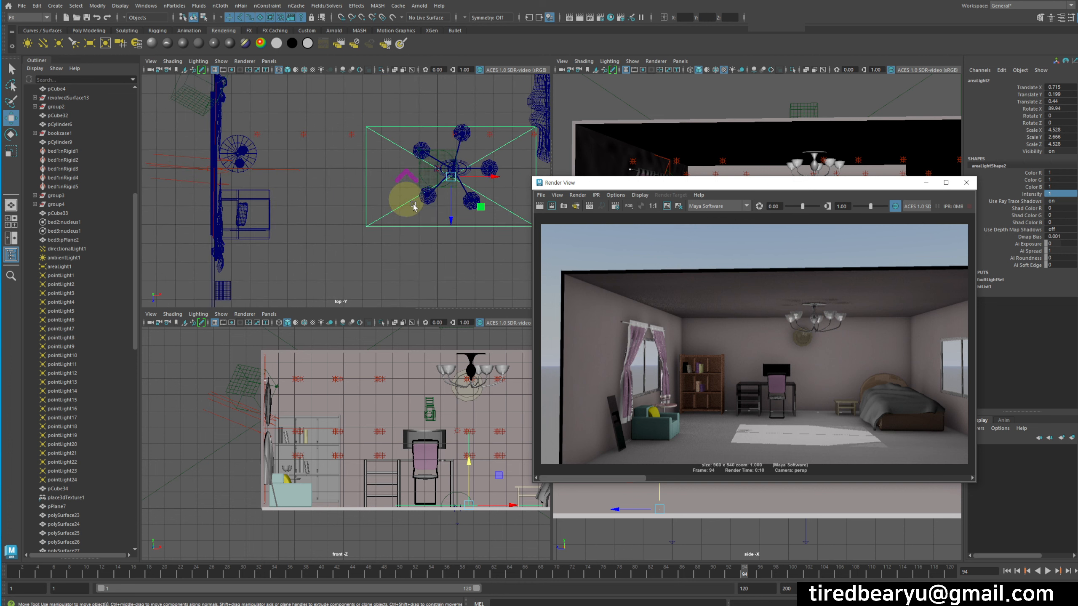
{"action": "middle_click_drag", "start_coordinate": [440, 216], "coordinate": [366, 230], "text": "alt"}
{"action": "right_click_drag", "start_coordinate": [366, 230], "coordinate": [448, 215], "text": "alt"}
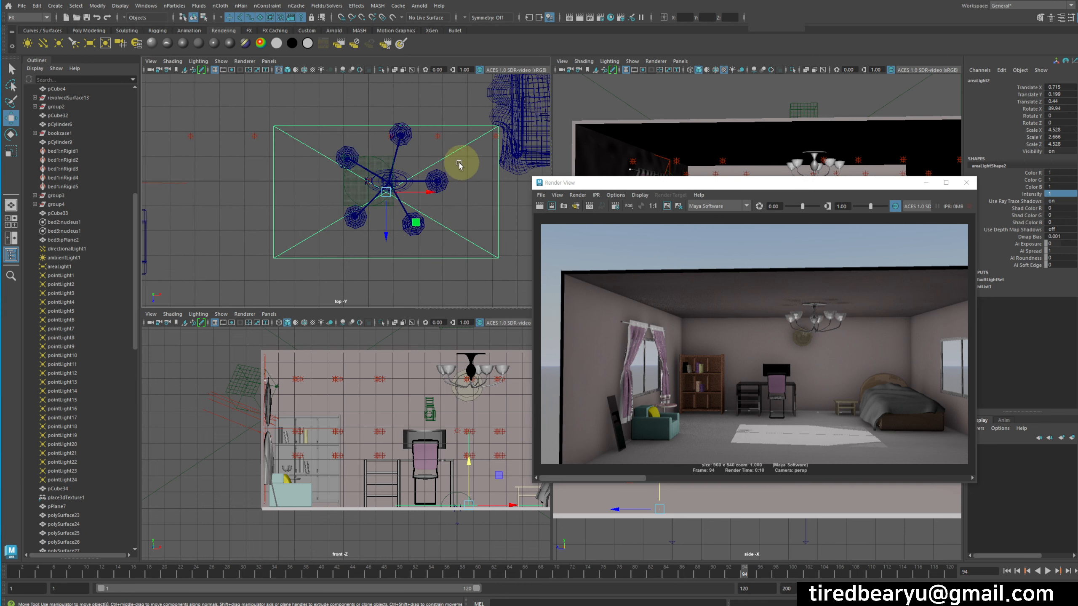
{"action": "left_click", "coordinate": [439, 182]}
{"action": "key", "text": "q"}
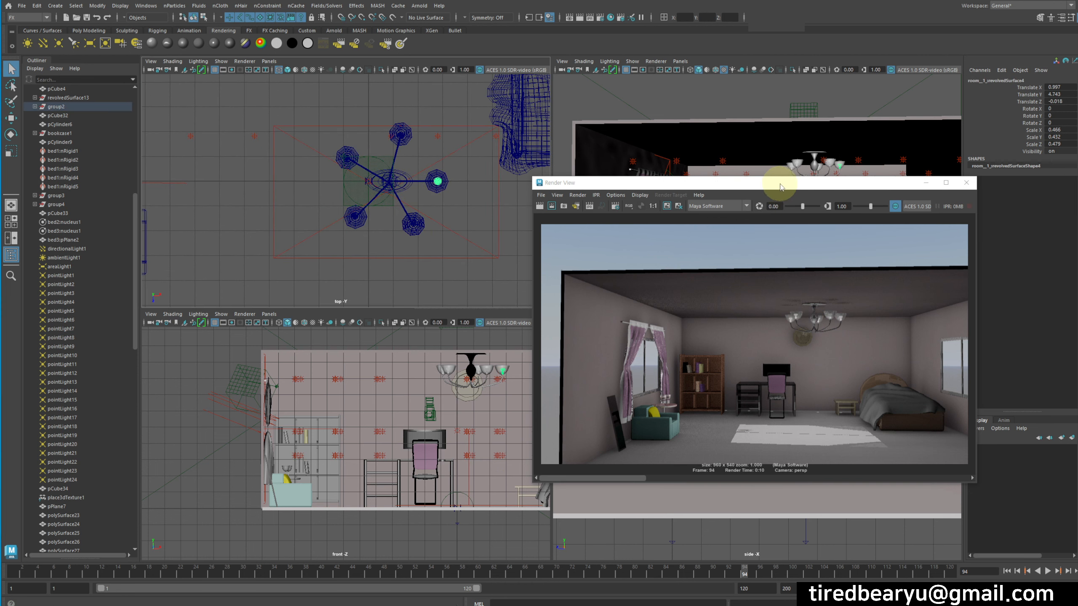
{"action": "left_click_drag", "start_coordinate": [780, 187], "coordinate": [536, 158]}
{"action": "key", "text": "ctrl+a"}
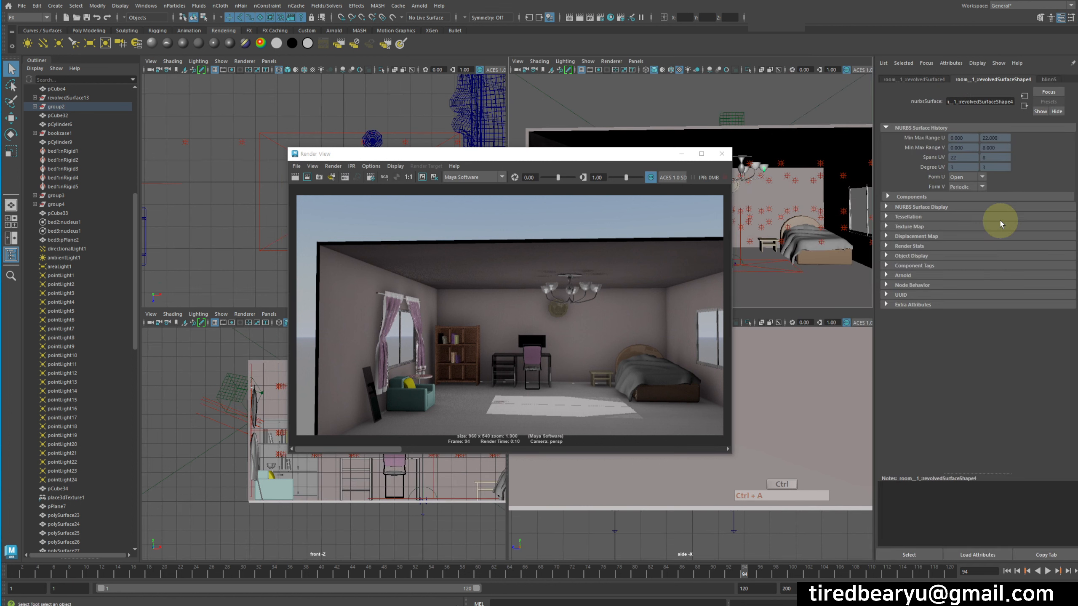
{"action": "left_click", "coordinate": [1050, 80]}
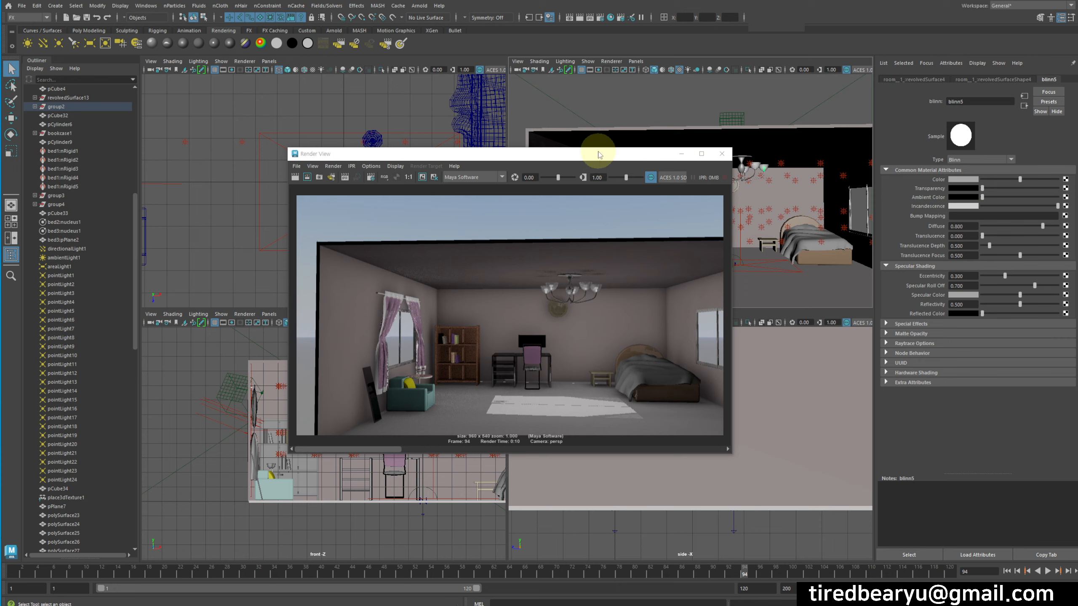
{"action": "left_click_drag", "start_coordinate": [600, 154], "coordinate": [744, 214]}
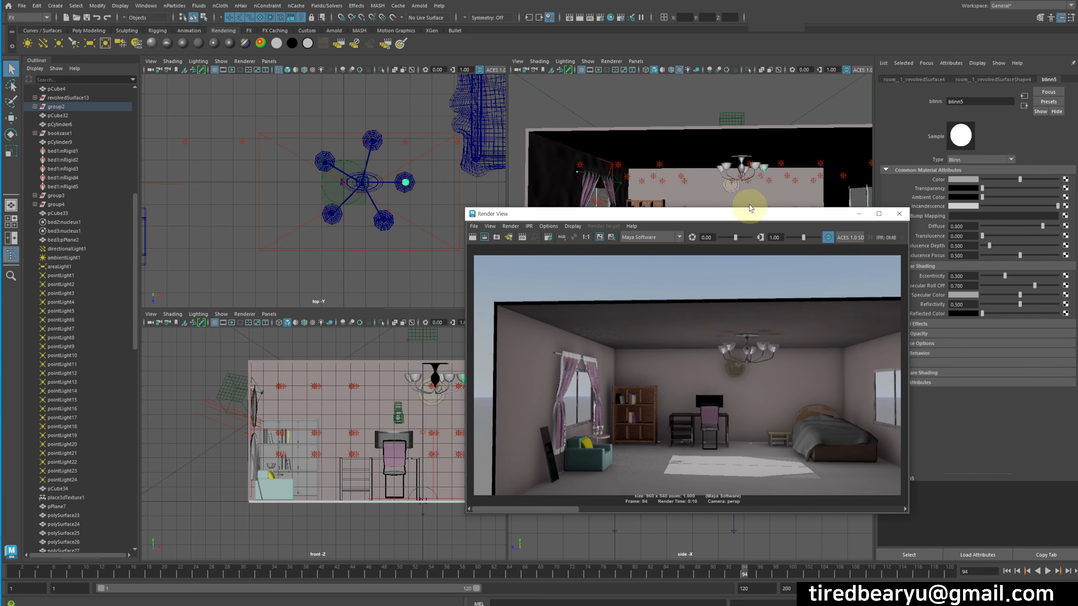
Step: Select the glass shade around that chandelier bulb, shift it downward to identify the piece, and undo the move
{"action": "left_click", "coordinate": [766, 166]}
{"action": "key", "text": "w"}
{"action": "middle_click_drag", "start_coordinate": [827, 177], "coordinate": [829, 201]}
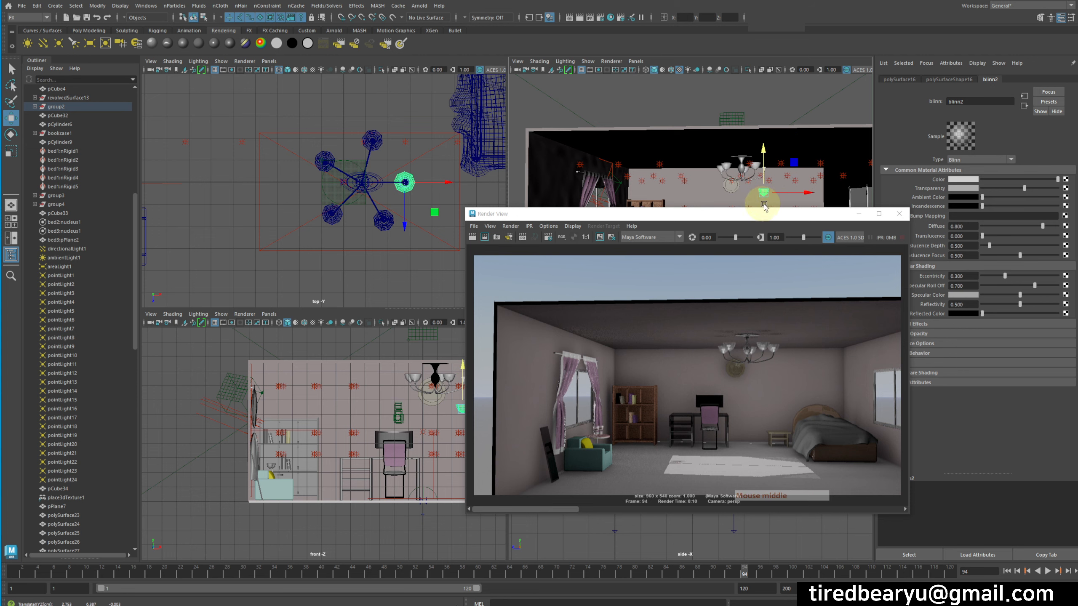
{"action": "middle_click_drag", "start_coordinate": [764, 206], "coordinate": [775, 174]}
{"action": "left_click_drag", "start_coordinate": [777, 213], "coordinate": [695, 142]}
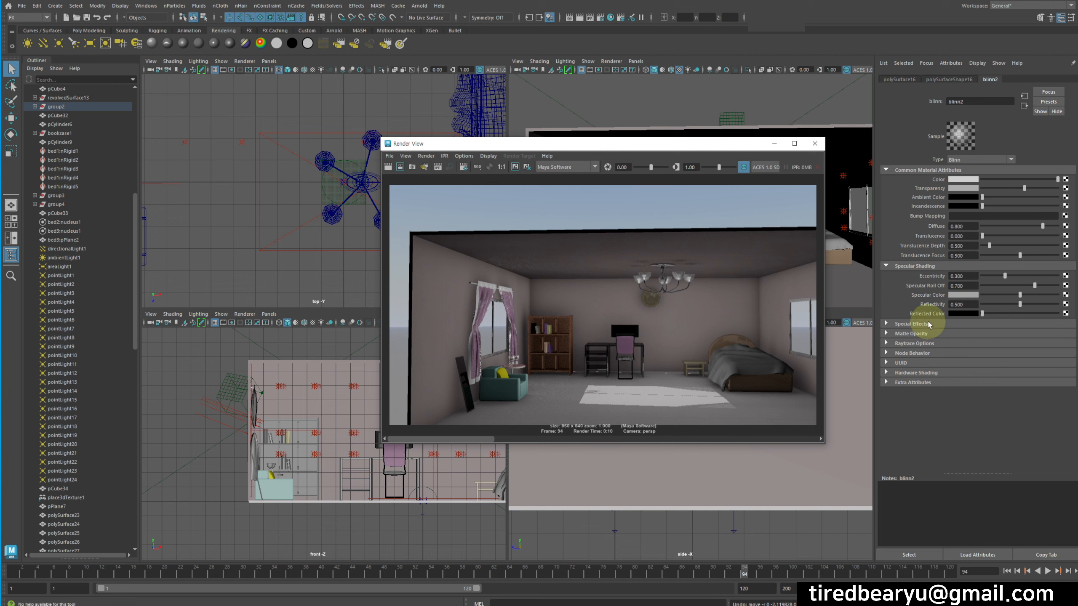
Step: Set the Glow Intensity of the shade's blinn2 material to 0.214, render the room, and close the render after checking it
{"action": "left_click", "coordinate": [912, 324]}
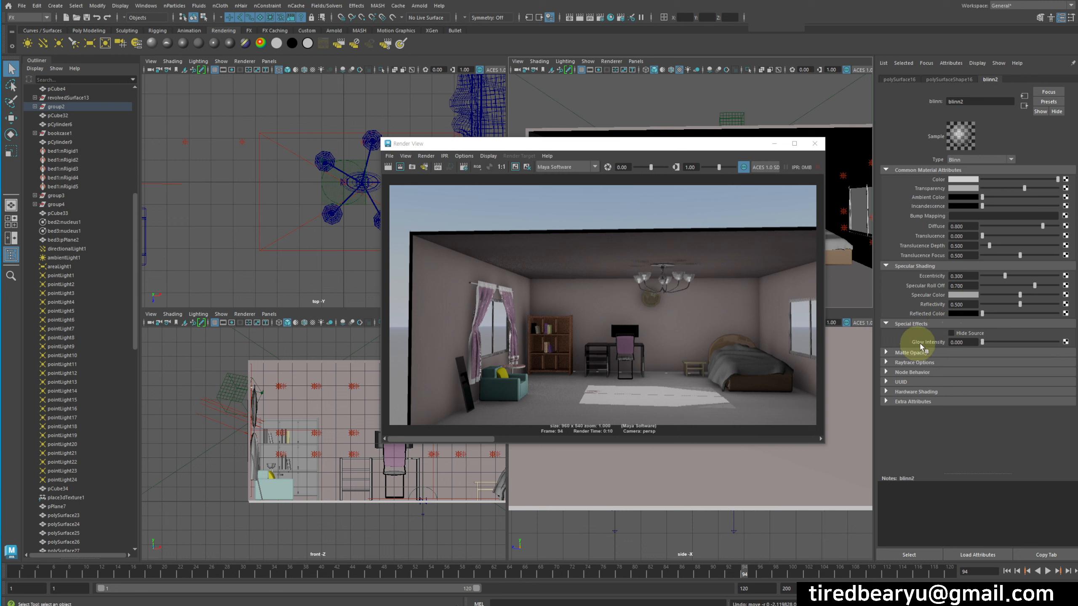
{"action": "left_click", "coordinate": [999, 343]}
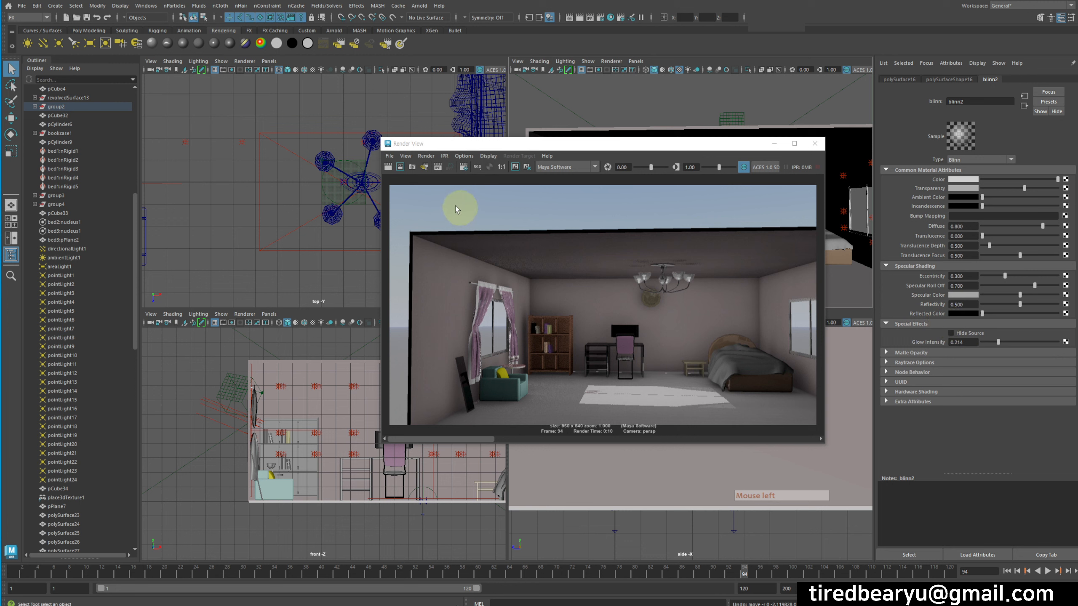
{"action": "left_click", "coordinate": [387, 167]}
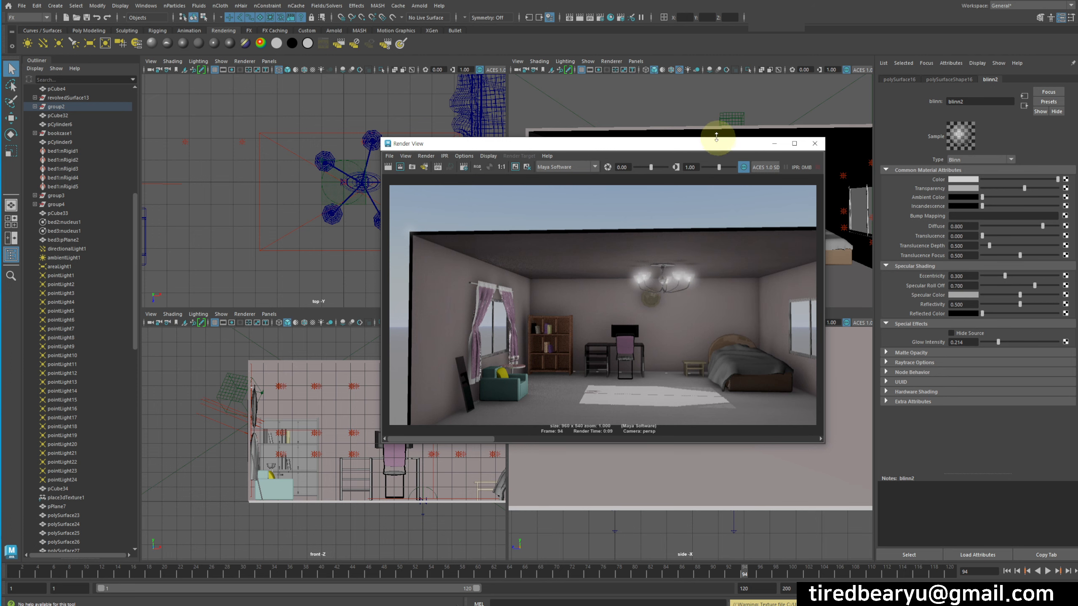
{"action": "left_click_drag", "start_coordinate": [699, 145], "coordinate": [860, 112]}
{"action": "left_click", "coordinate": [762, 149]}
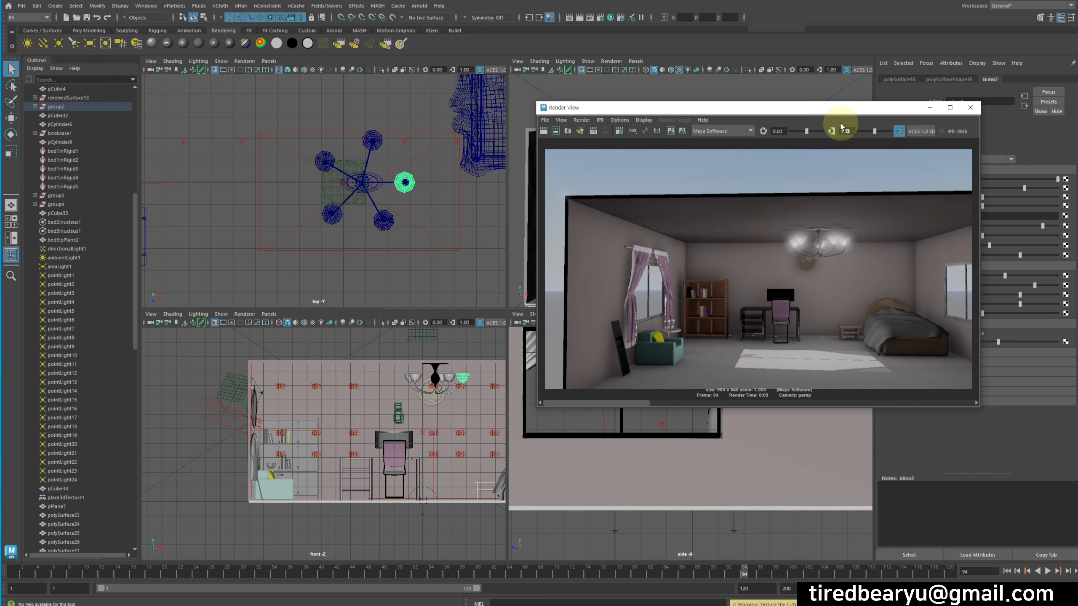
{"action": "left_click", "coordinate": [970, 108]}
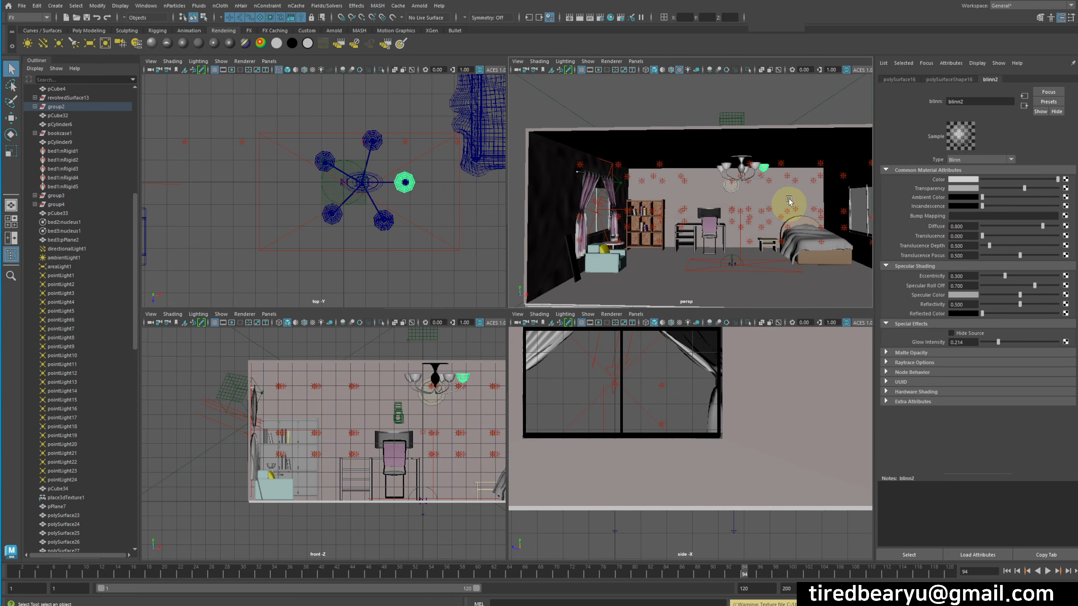
Step: Create a point light with intensity 1 and position it inside the chandelier's outer lamp shade nearest the bed
{"action": "key", "text": "w"}
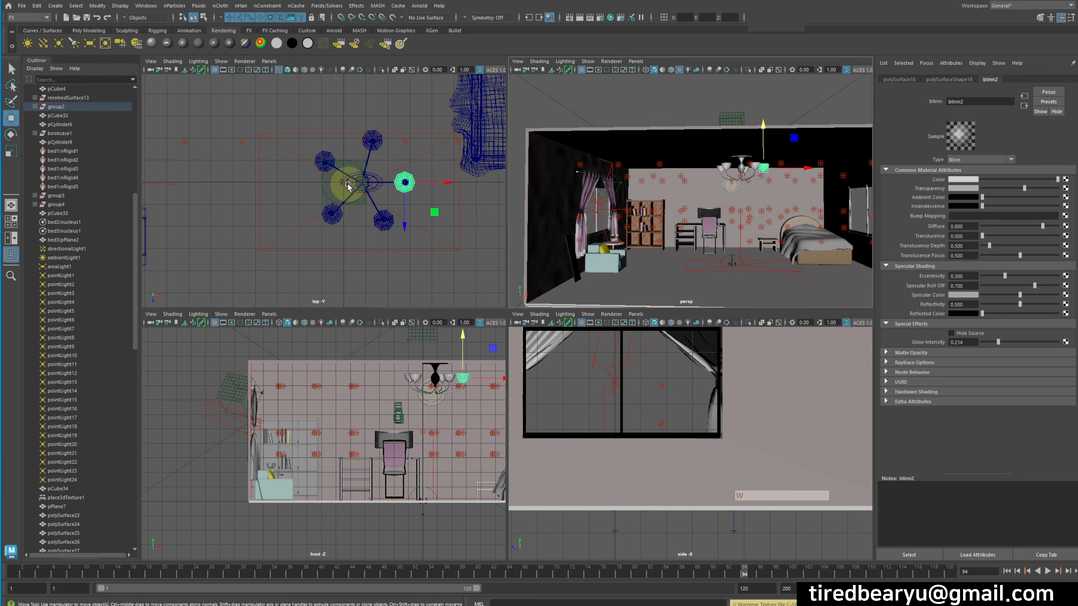
{"action": "left_click", "coordinate": [58, 44]}
{"action": "middle_click_drag", "start_coordinate": [380, 241], "coordinate": [464, 240]}
{"action": "key", "text": "w"}
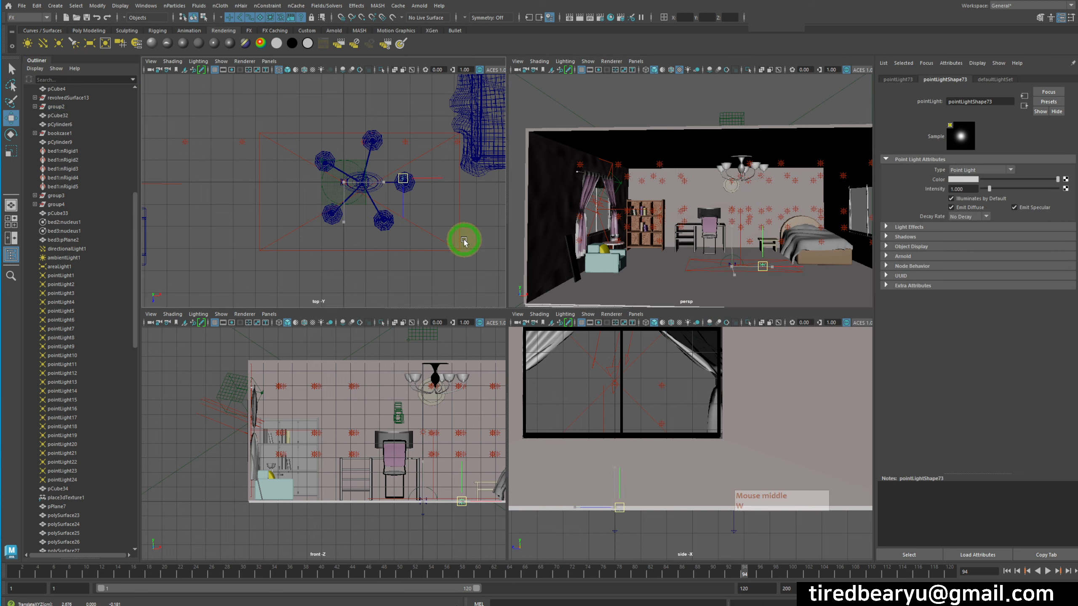
{"action": "left_click", "coordinate": [771, 215]}
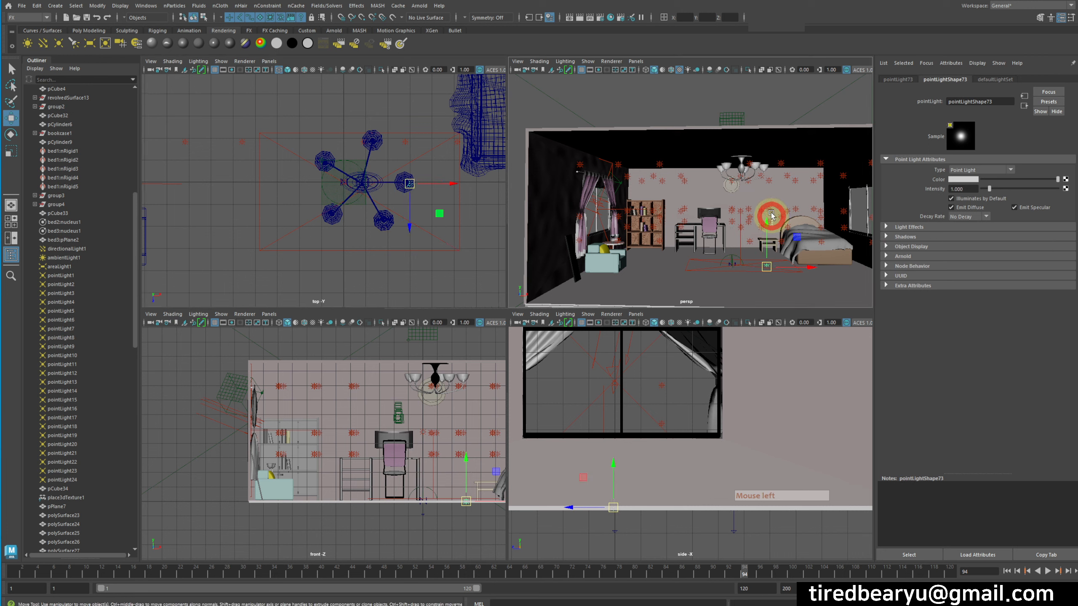
{"action": "left_click_drag", "start_coordinate": [771, 215], "coordinate": [766, 127]}
{"action": "left_click_drag", "start_coordinate": [452, 180], "coordinate": [405, 180]}
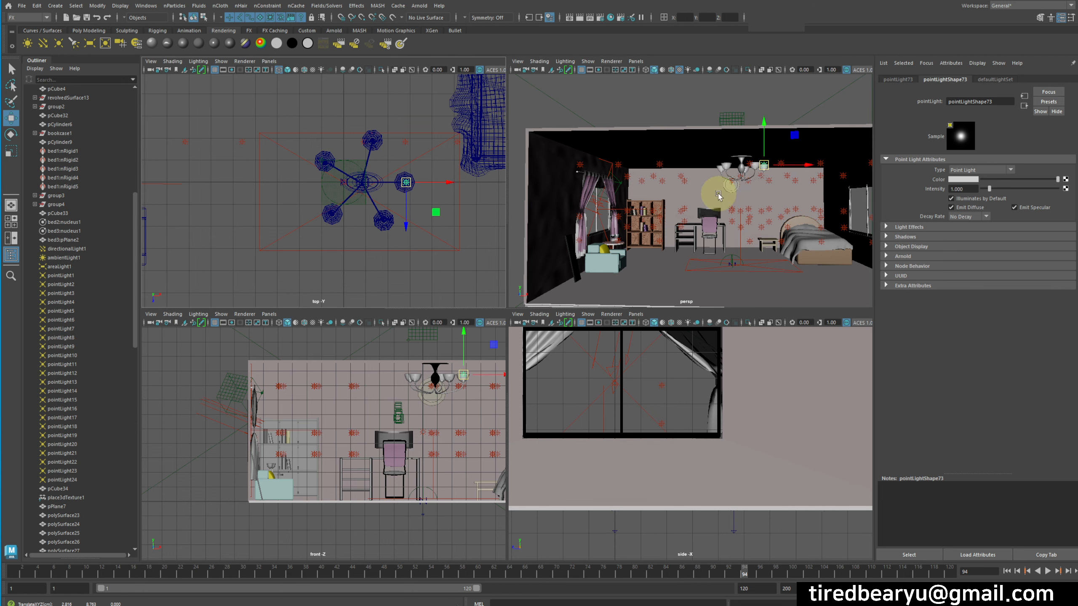
Step: Render the enlarged perspective view with the new point light and examine the shadows the chandelier lamp casts
{"action": "key", "text": "space"}
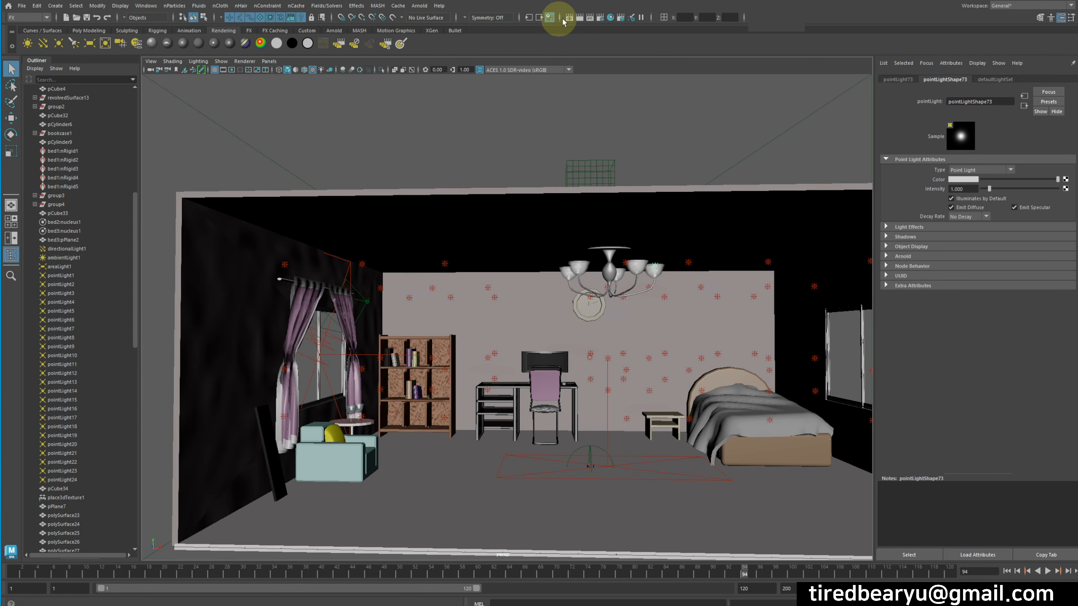
{"action": "left_click", "coordinate": [580, 17]}
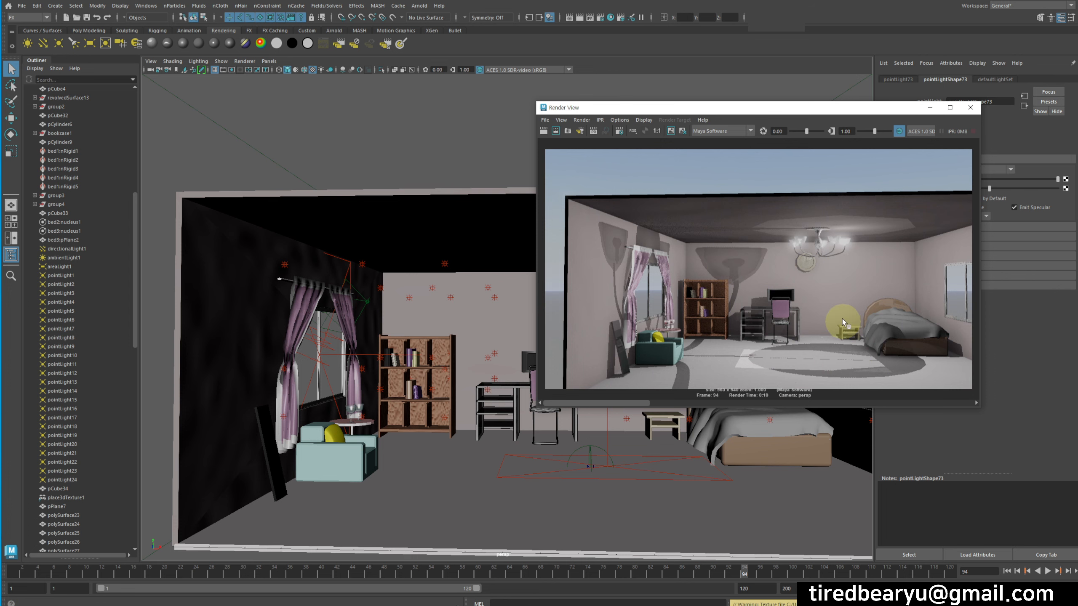
{"action": "left_click_drag", "start_coordinate": [790, 110], "coordinate": [864, 151]}
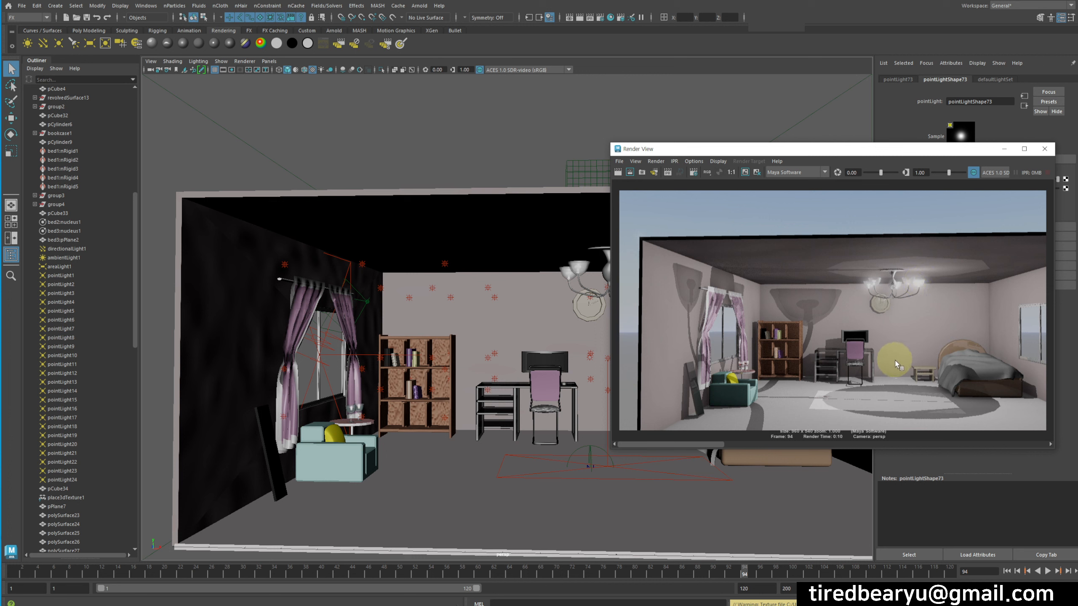
{"action": "left_click_drag", "start_coordinate": [857, 158], "coordinate": [734, 198]}
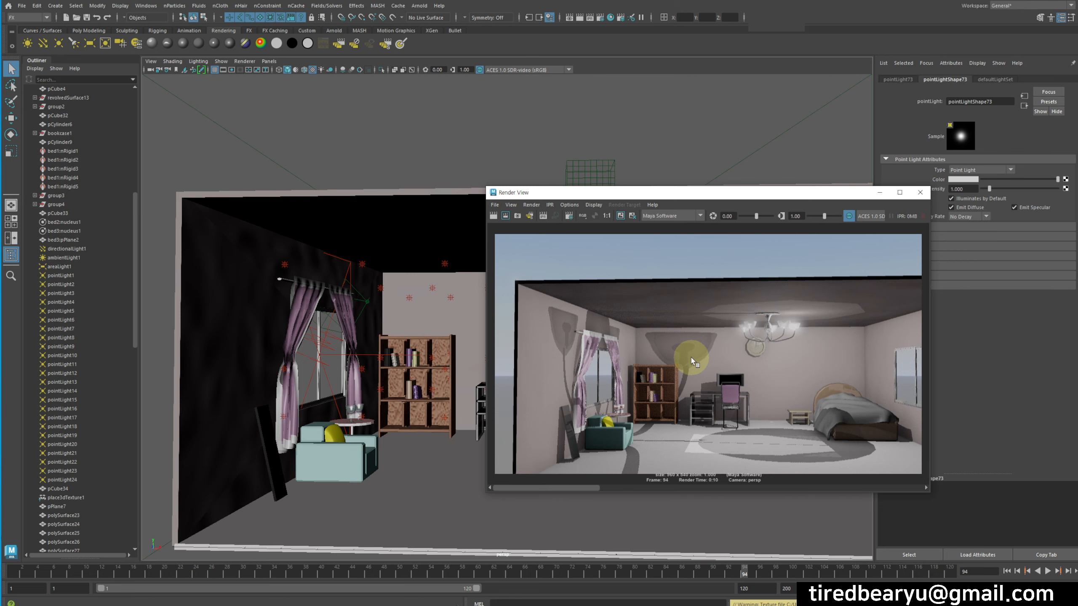
{"action": "left_click_drag", "start_coordinate": [747, 195], "coordinate": [983, 229]}
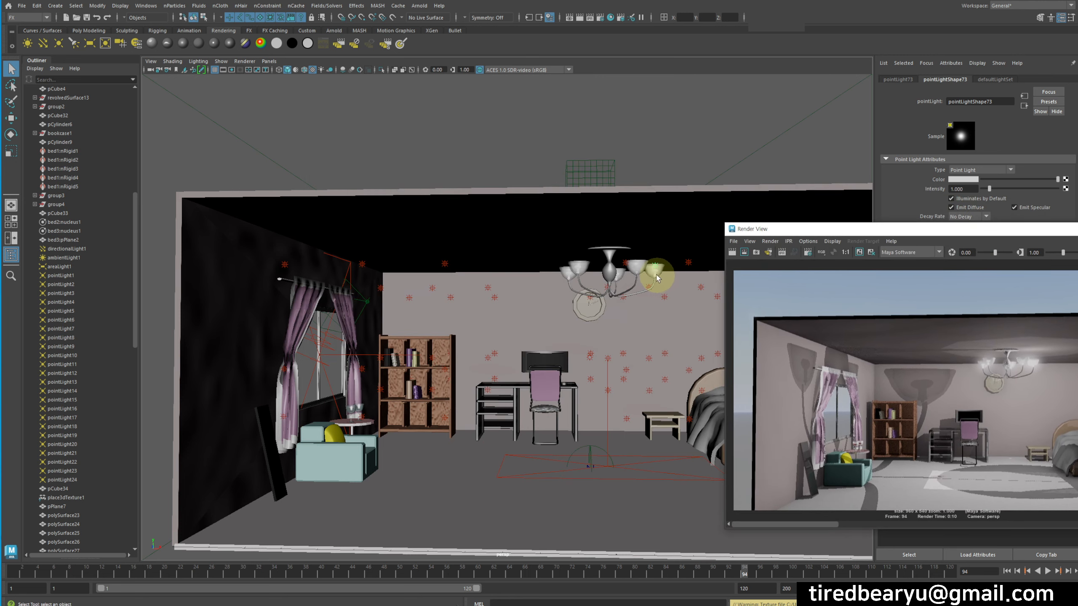
Step: Select the bulb inside the chandelier's outer lamp and disable Casts Shadows in its render stats
{"action": "left_click", "coordinate": [656, 276]}
{"action": "left_click_drag", "start_coordinate": [654, 272], "coordinate": [662, 277]}
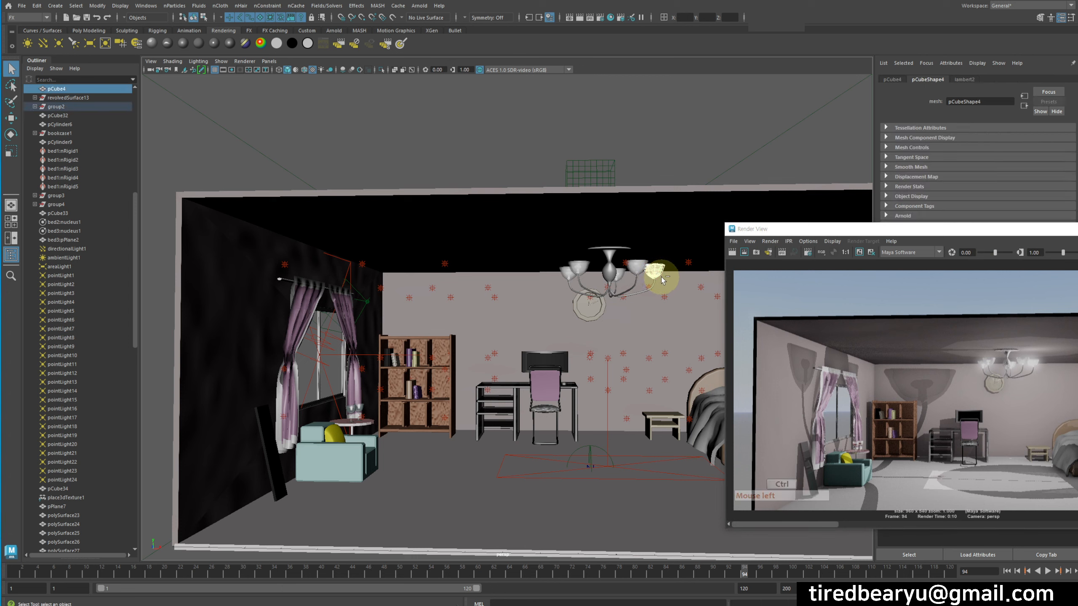
{"action": "left_click", "coordinate": [643, 281], "text": "ctrl"}
{"action": "left_click", "coordinate": [647, 272], "text": "ctrl"}
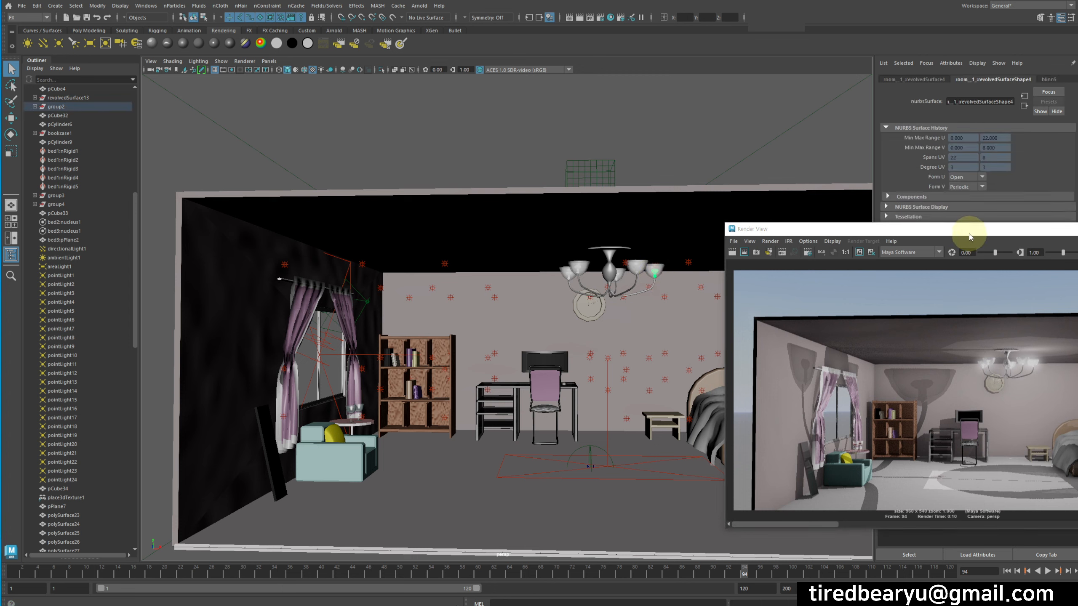
{"action": "left_click_drag", "start_coordinate": [963, 230], "coordinate": [870, 298]}
{"action": "left_click", "coordinate": [911, 246]}
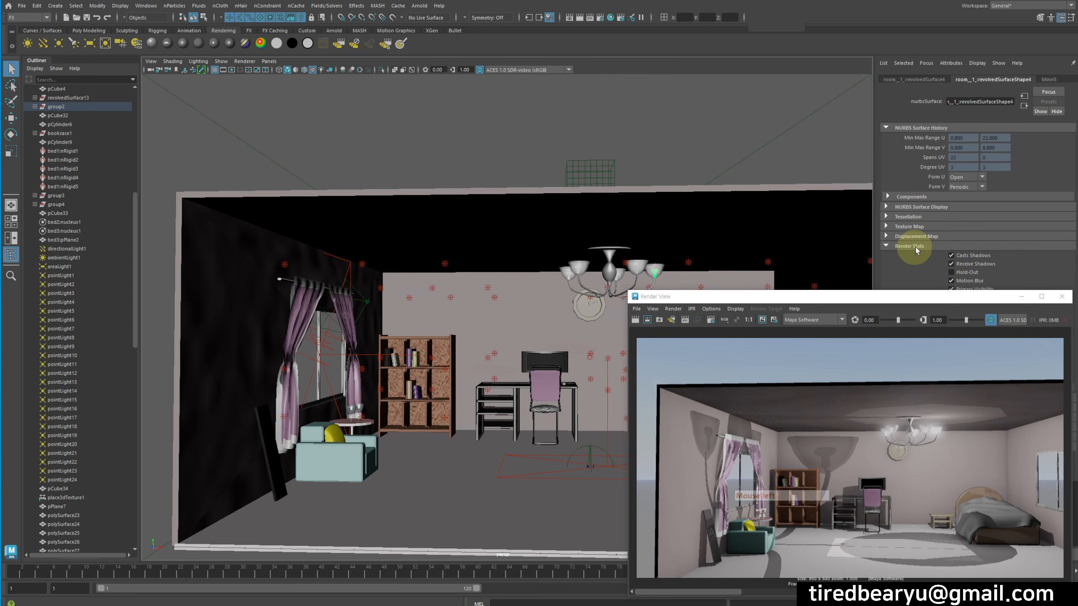
{"action": "left_click", "coordinate": [975, 256]}
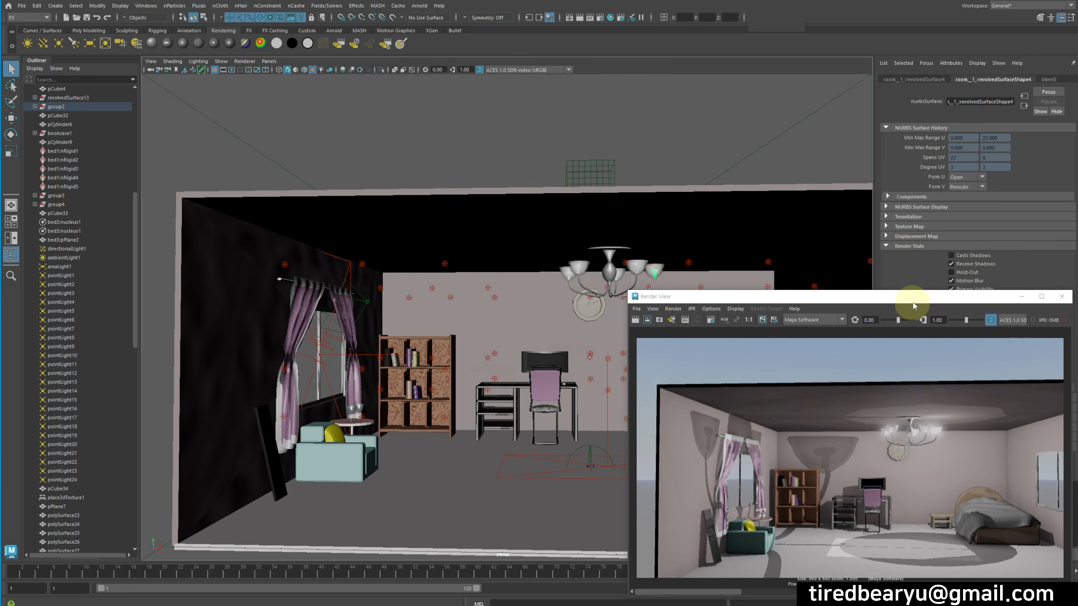
Step: Render the room again and compare the shadows with the previous image
{"action": "left_click_drag", "start_coordinate": [914, 306], "coordinate": [908, 118]}
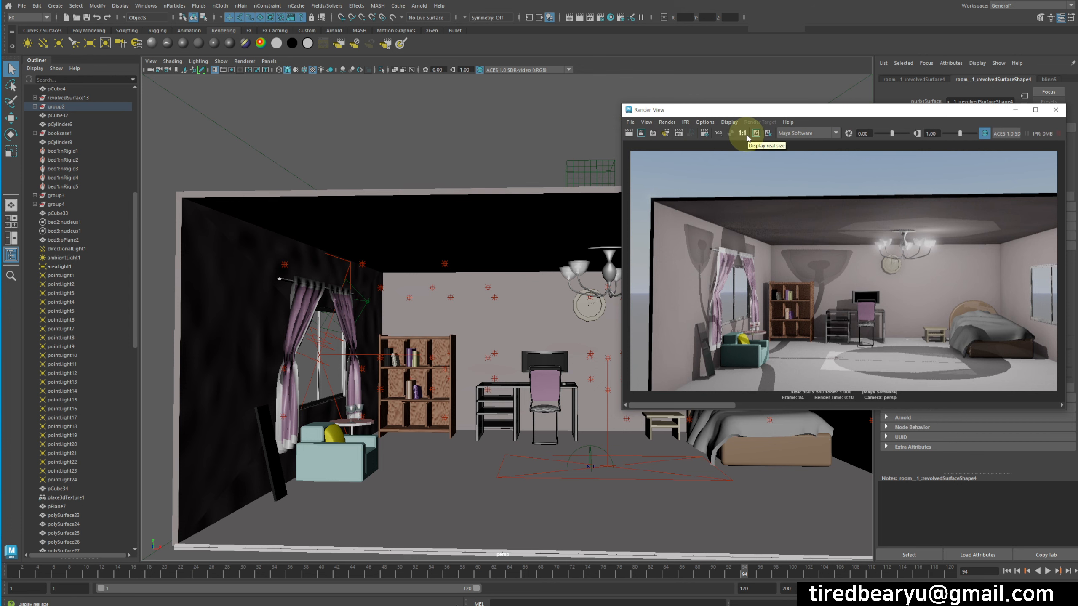
{"action": "left_click", "coordinate": [629, 133]}
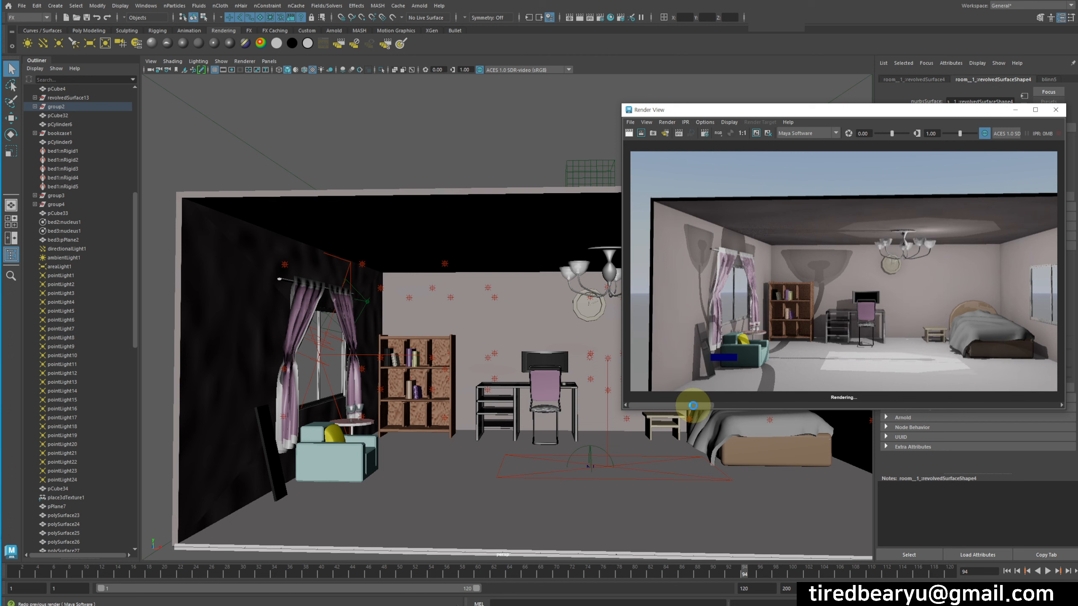
{"action": "left_click_drag", "start_coordinate": [693, 404], "coordinate": [635, 404]}
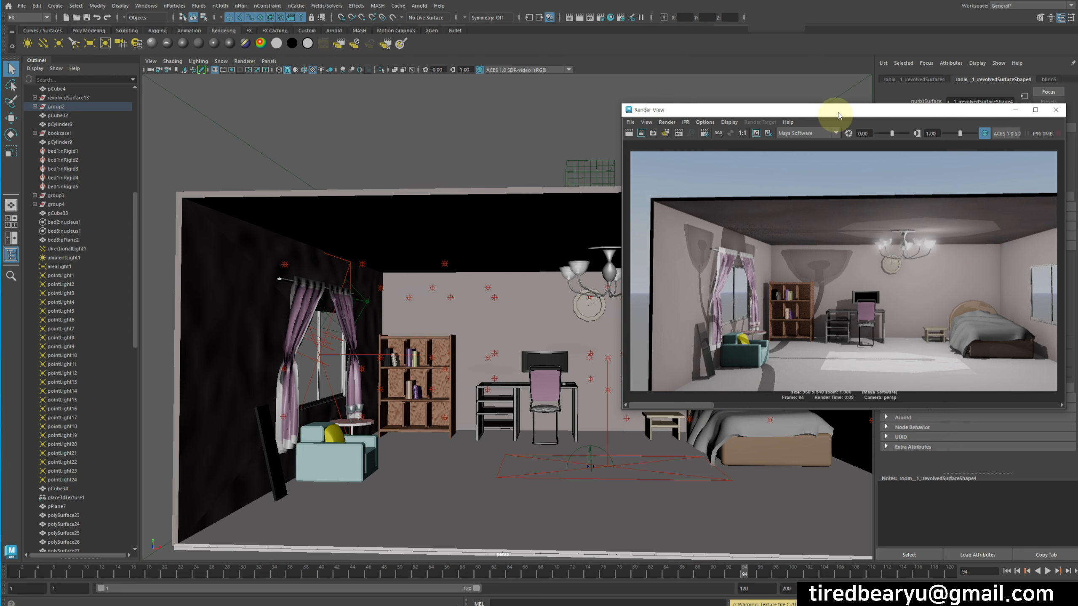
{"action": "left_click_drag", "start_coordinate": [838, 115], "coordinate": [897, 219]}
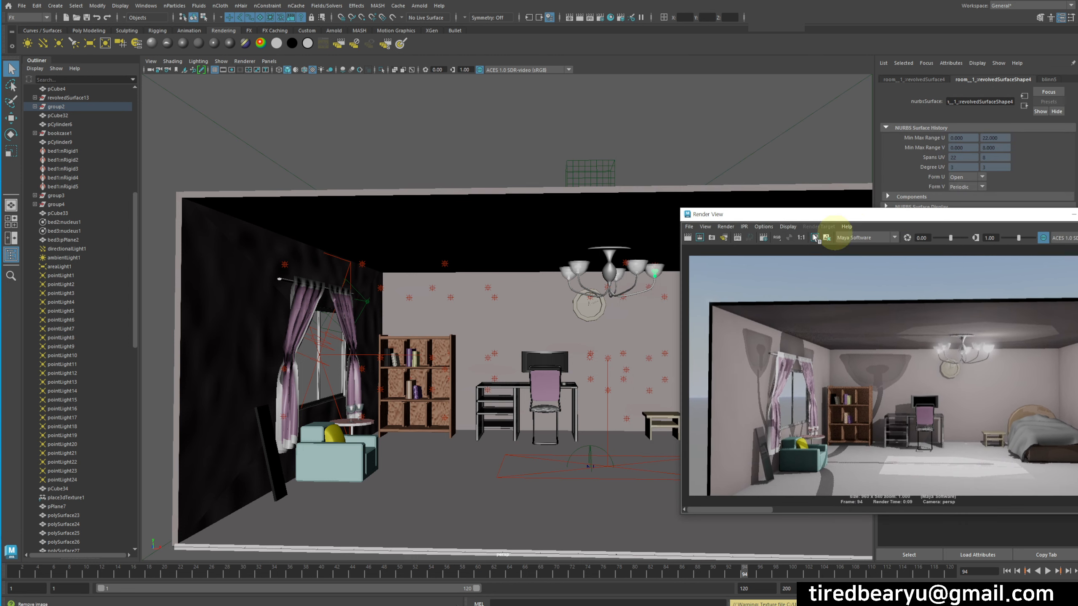
Step: Select the chandelier's outer lamp shade nearest the bed and disable Casts Shadows in its render stats
{"action": "left_click", "coordinate": [650, 277]}
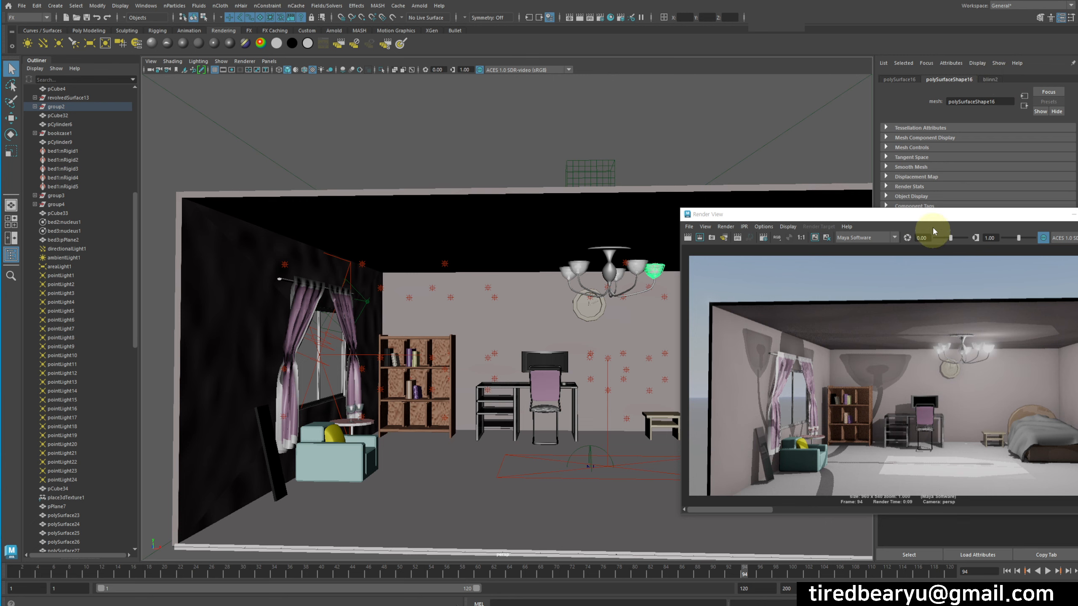
{"action": "left_click_drag", "start_coordinate": [935, 215], "coordinate": [883, 276]}
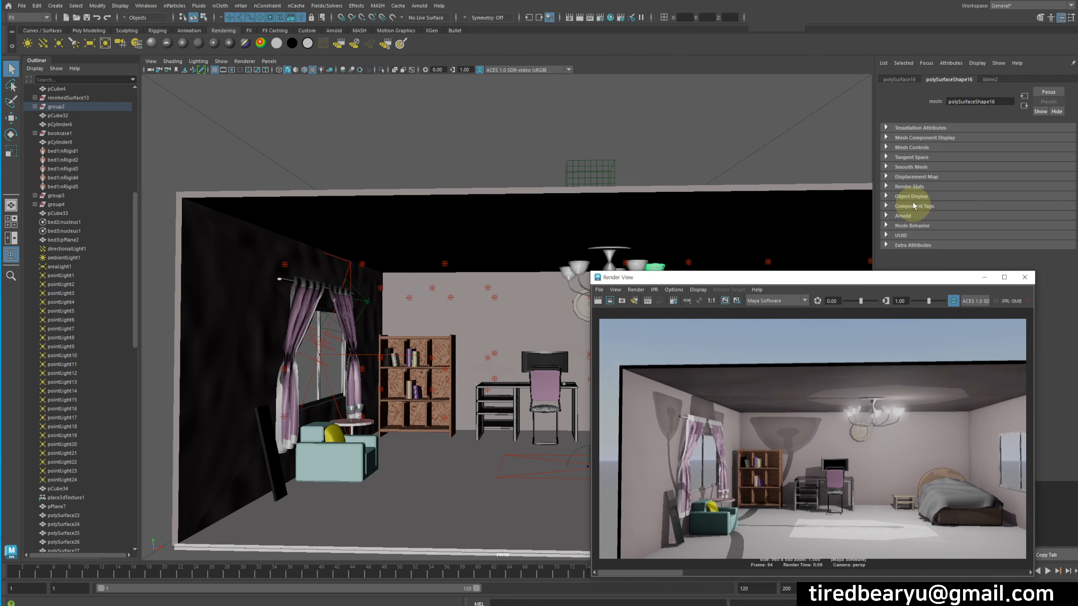
{"action": "left_click", "coordinate": [917, 187]}
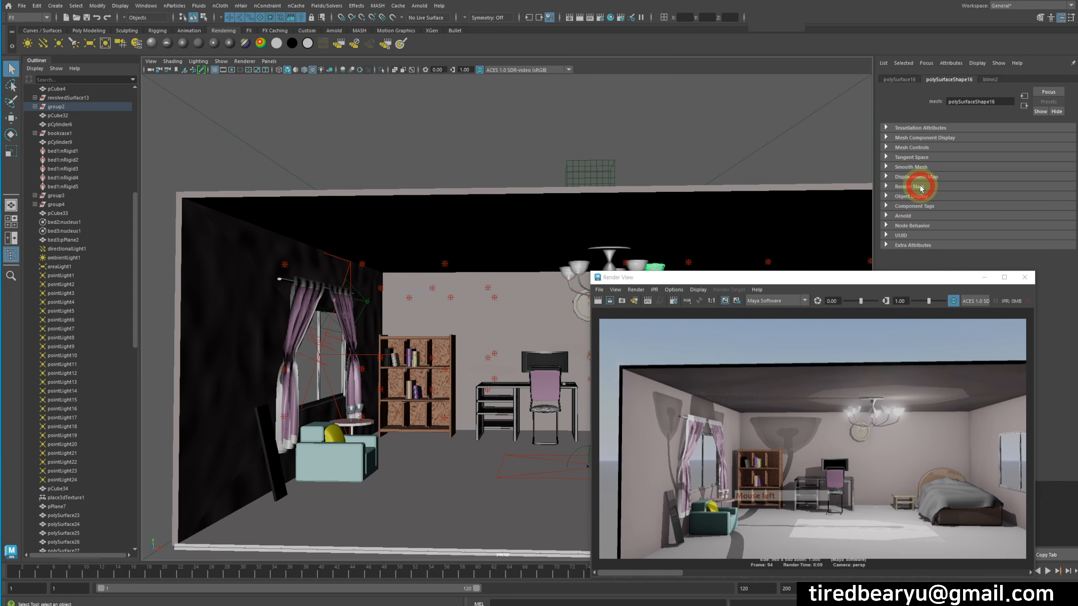
Step: Render the room again, compare the lamp's shadows with the previous image, and check the shade's blinn2 material
{"action": "left_click_drag", "start_coordinate": [880, 280], "coordinate": [883, 114]}
{"action": "left_click", "coordinate": [598, 136]}
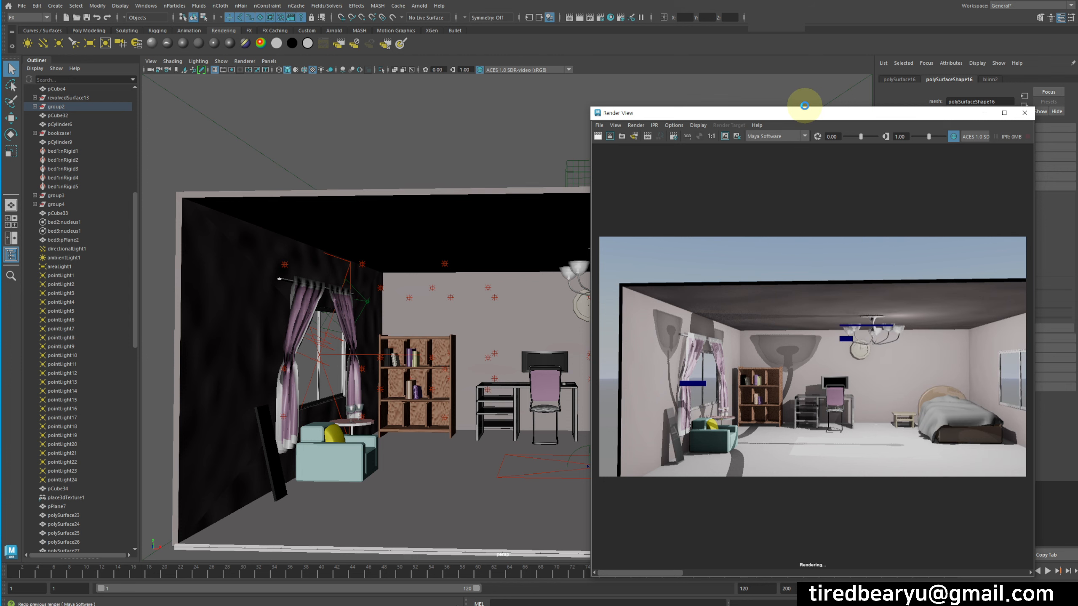
{"action": "left_click", "coordinate": [726, 566]}
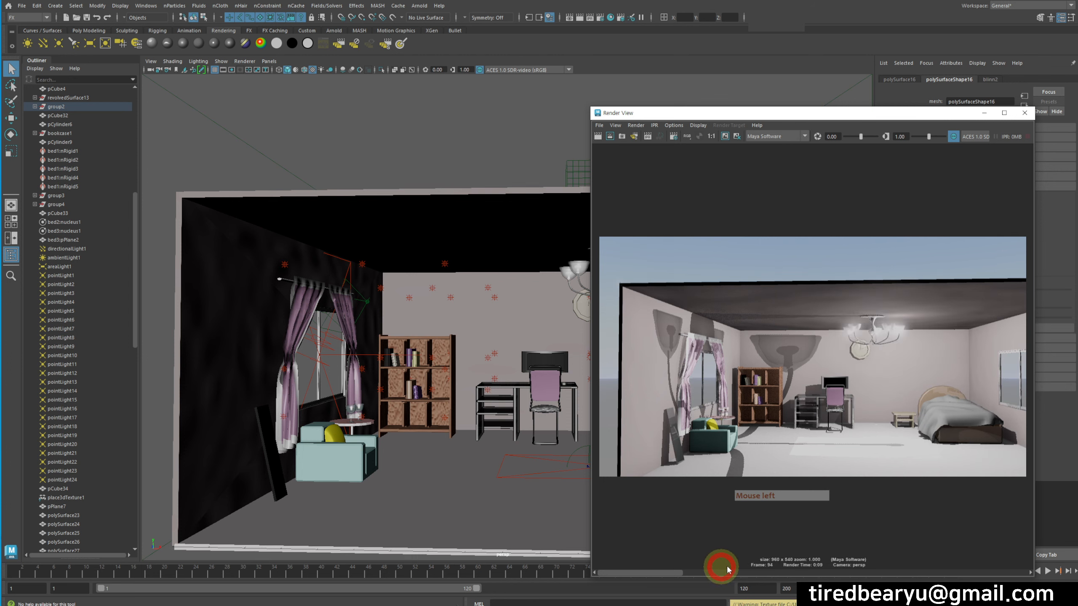
{"action": "left_click_drag", "start_coordinate": [726, 569], "coordinate": [592, 550]}
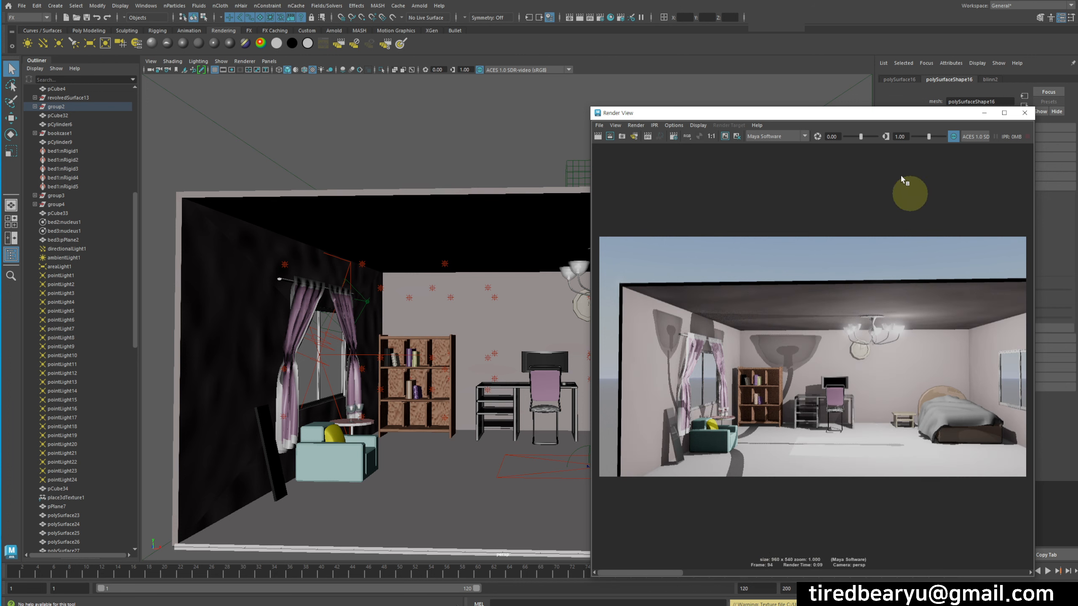
{"action": "left_click_drag", "start_coordinate": [877, 114], "coordinate": [621, 35]}
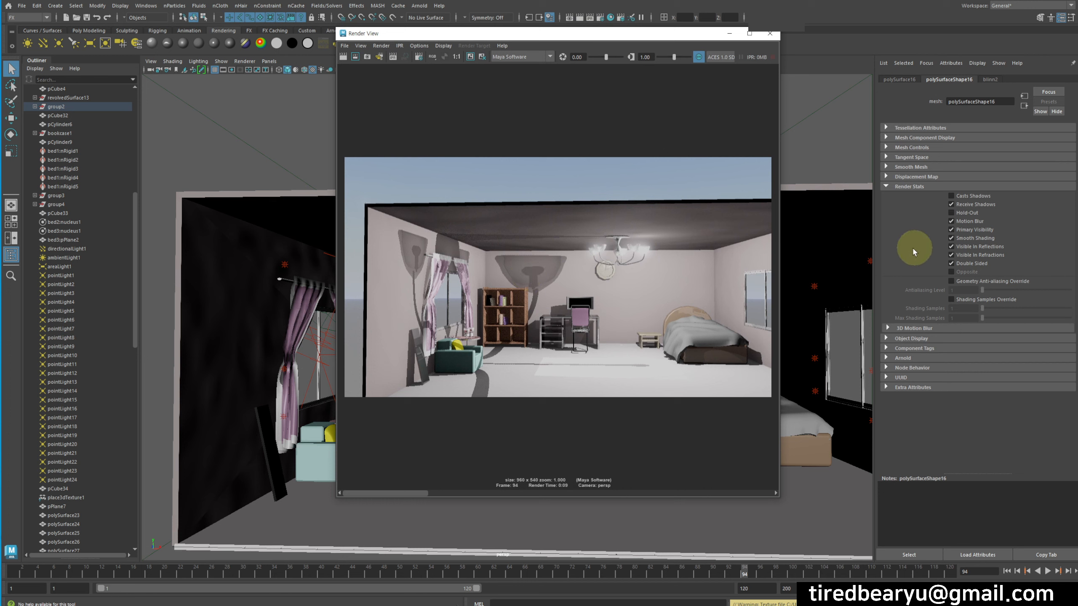
{"action": "left_click", "coordinate": [989, 81]}
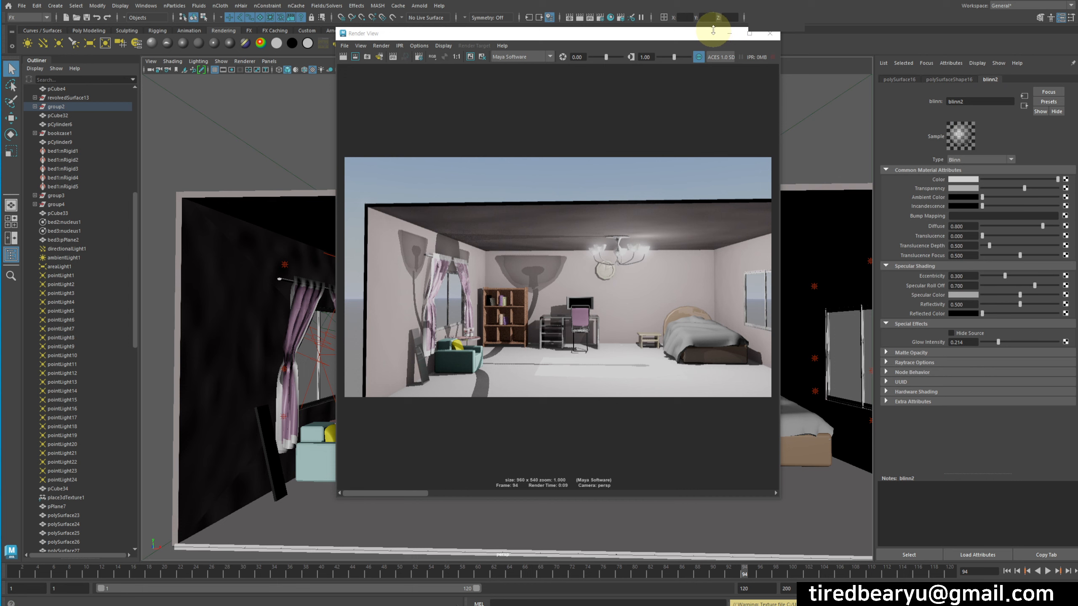
{"action": "left_click_drag", "start_coordinate": [713, 31], "coordinate": [619, 157]}
Step: Switch pointLight73 from ray trace shadows to depth map shadows and render the room again
{"action": "scroll", "coordinate": [85, 467], "scroll_direction": "down", "scroll_amount": 10}
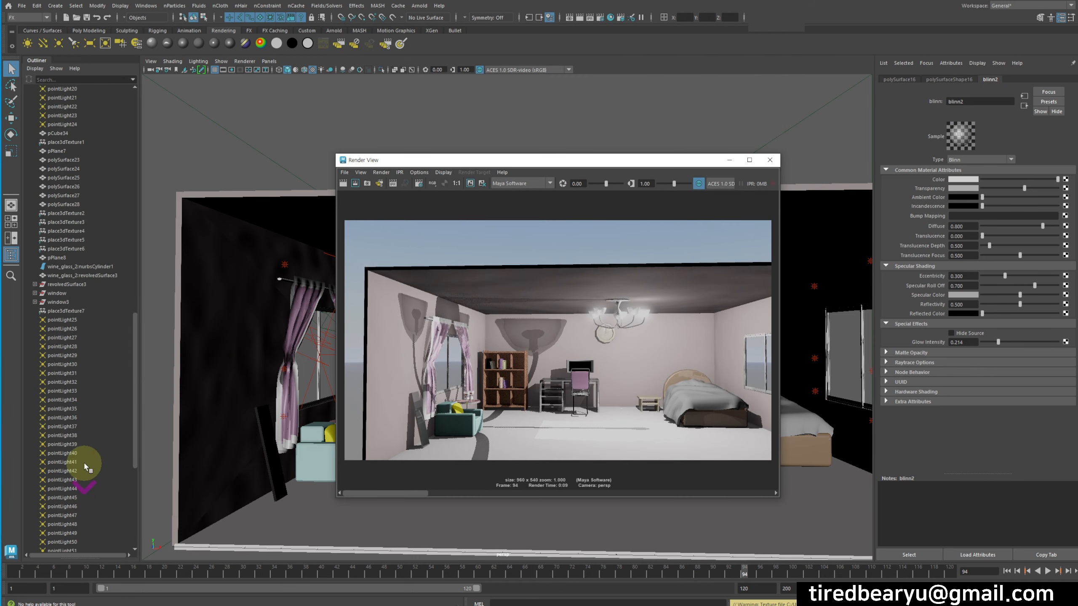
{"action": "scroll", "coordinate": [72, 524], "scroll_direction": "down", "scroll_amount": 7}
{"action": "left_click", "coordinate": [62, 524]}
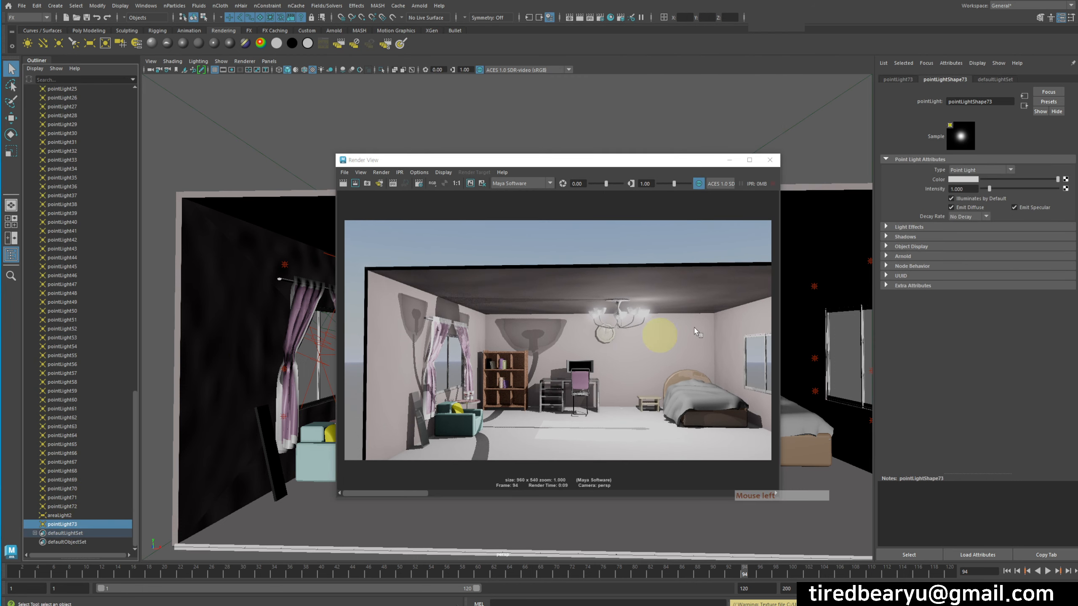
{"action": "left_click", "coordinate": [905, 236]}
{"action": "scroll", "coordinate": [944, 340], "scroll_direction": "down", "scroll_amount": 3}
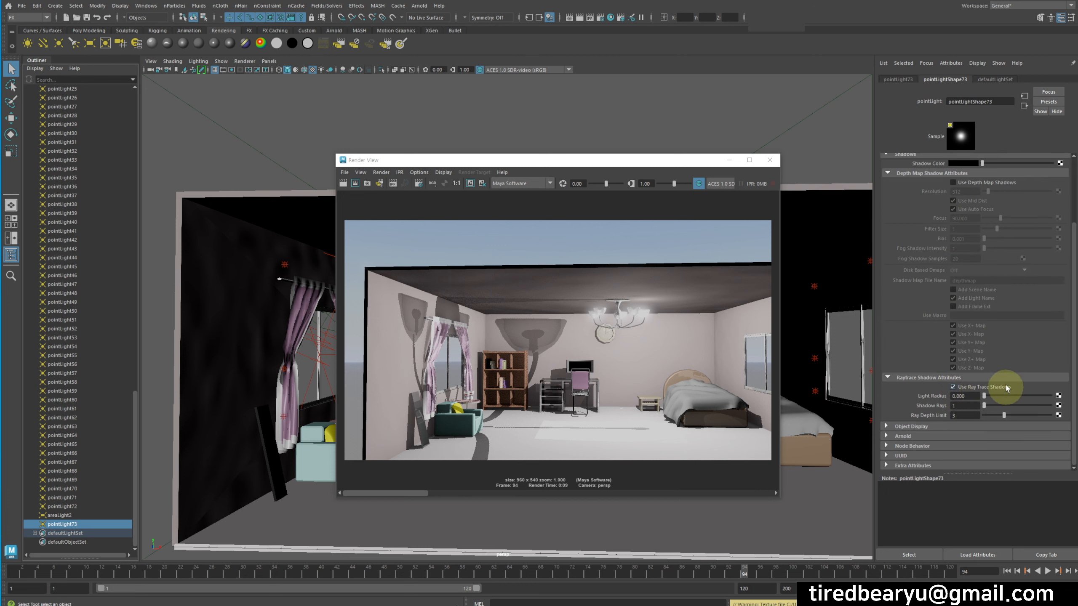
{"action": "left_click", "coordinate": [964, 182]}
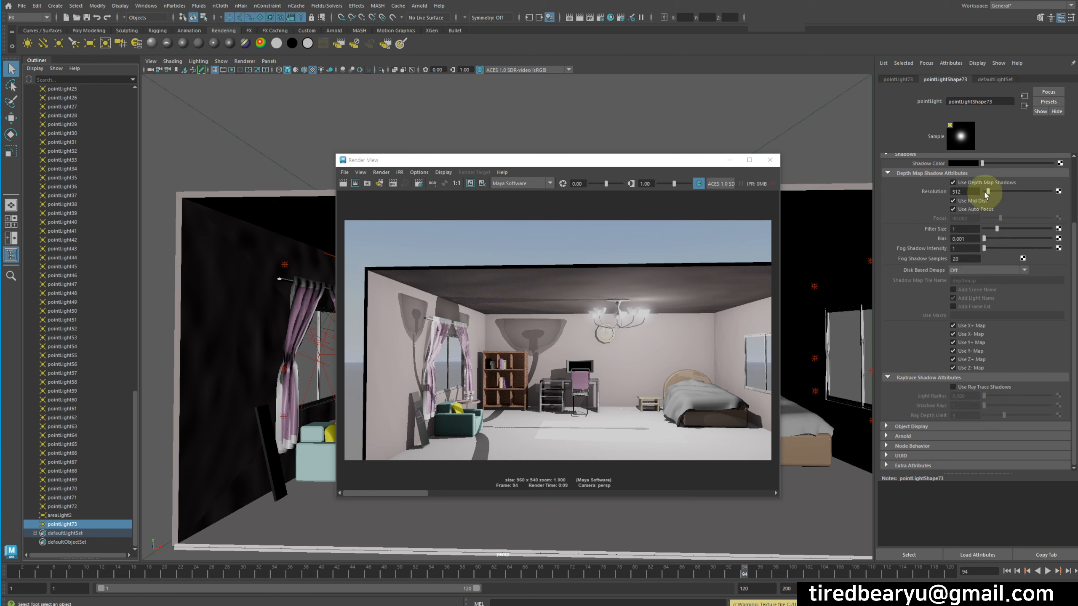
{"action": "left_click", "coordinate": [343, 183]}
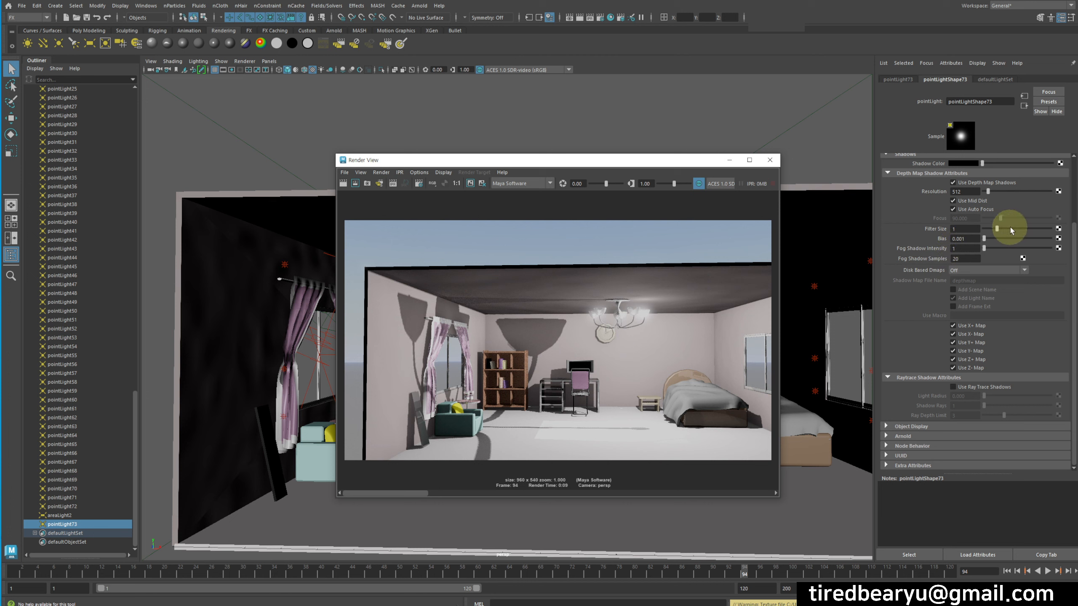
Step: Raise the depth map shadow filter size of pointLight73 to 5 and render the softened shadows
{"action": "left_click", "coordinate": [1034, 229]}
{"action": "left_click_drag", "start_coordinate": [1034, 229], "coordinate": [1051, 229]}
{"action": "left_click", "coordinate": [343, 183]}
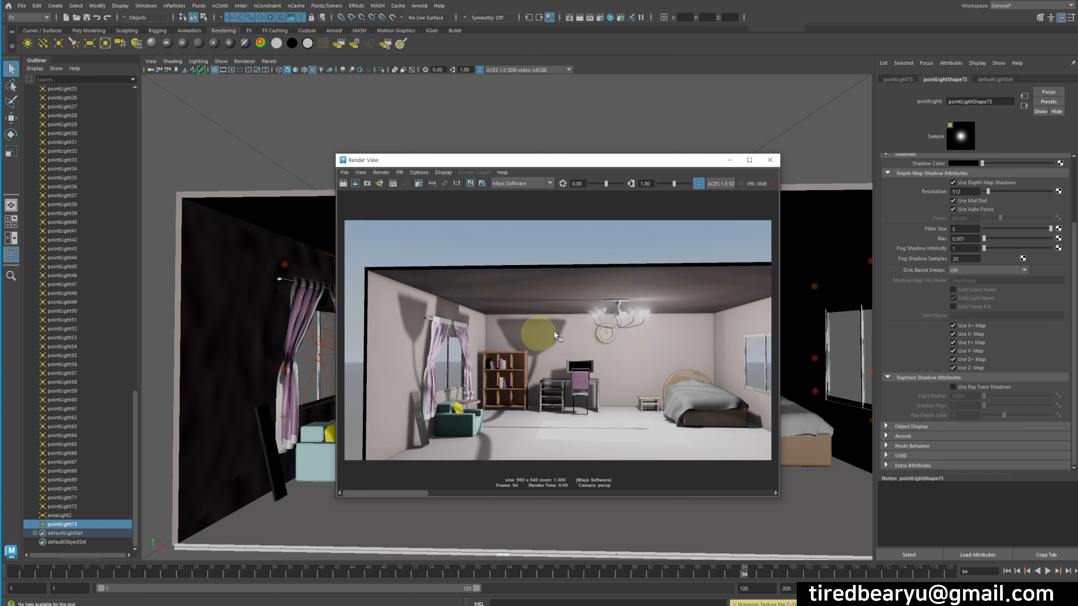
Step: Lighten the shadow color of pointLight73 from black to a medium grey and render the room
{"action": "scroll", "coordinate": [963, 241], "scroll_direction": "up", "scroll_amount": 2}
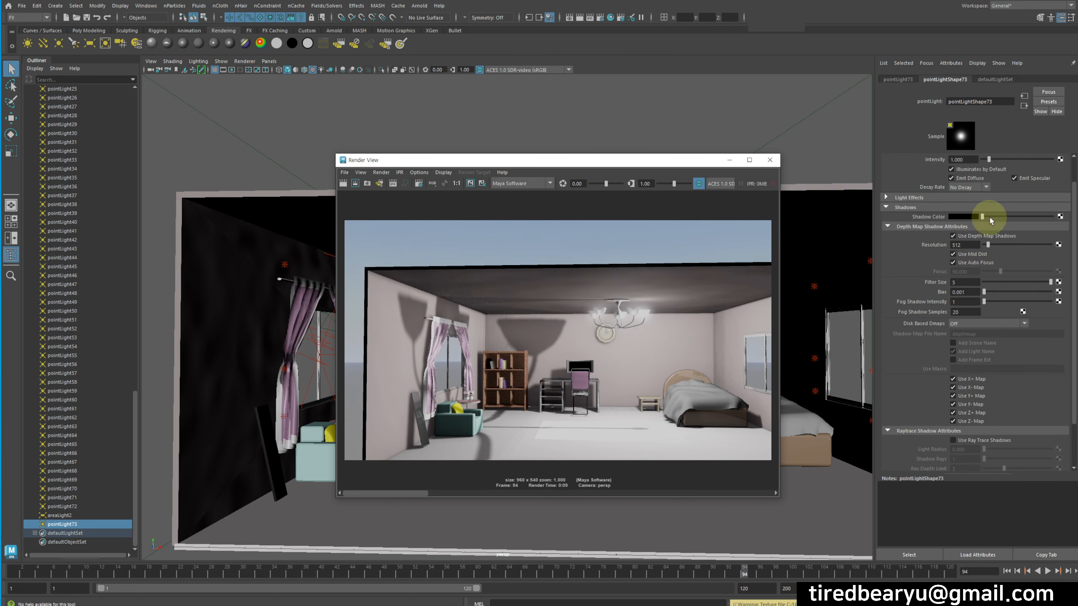
{"action": "mouse_move", "coordinate": [990, 220]}
{"action": "left_mouse_down"}
{"action": "mouse_move", "coordinate": [1018, 217]}
{"action": "mouse_move", "coordinate": [1001, 221]}
{"action": "left_mouse_up"}
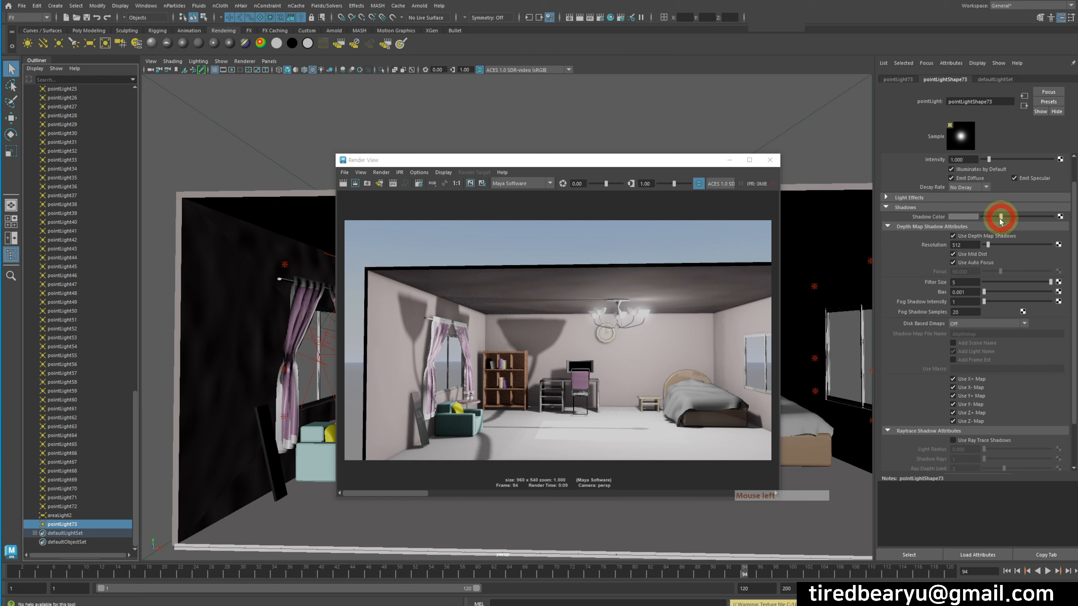
{"action": "left_click", "coordinate": [342, 183]}
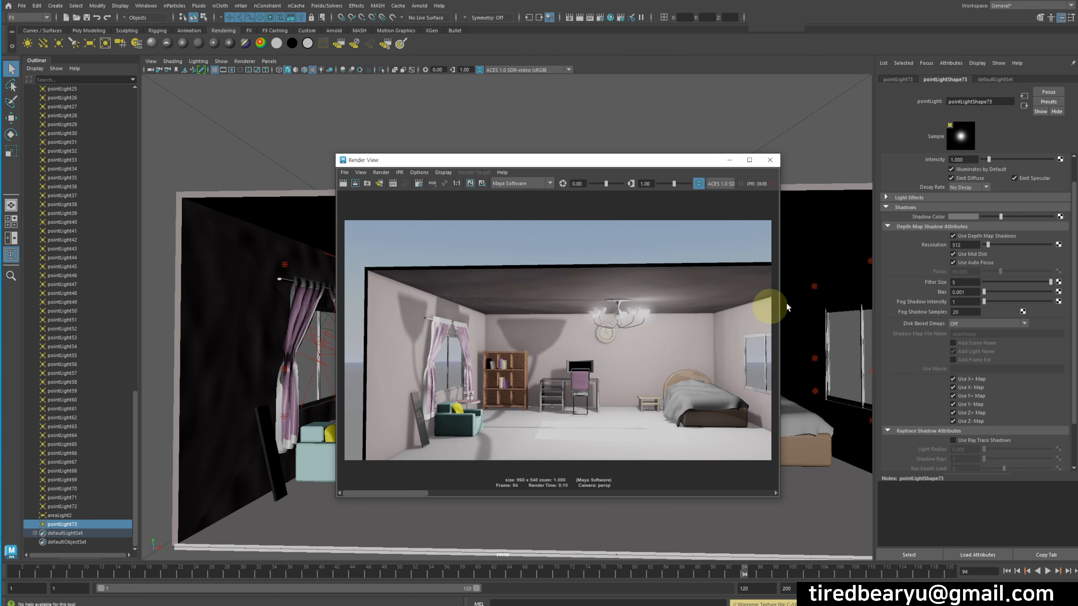
Step: Set the intensity of pointLight73 to 0.5 and start another render of the room
{"action": "scroll", "coordinate": [975, 193], "scroll_direction": "up", "scroll_amount": 2}
{"action": "double_click", "coordinate": [971, 189]}
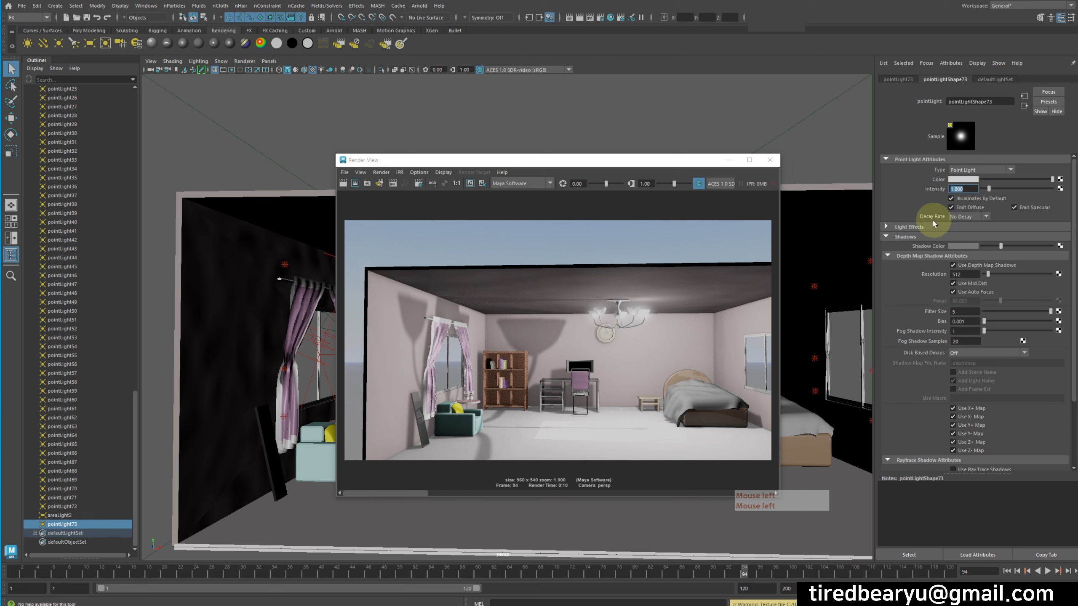
{"action": "type", "text": ".5"}
{"action": "key", "text": "Return"}
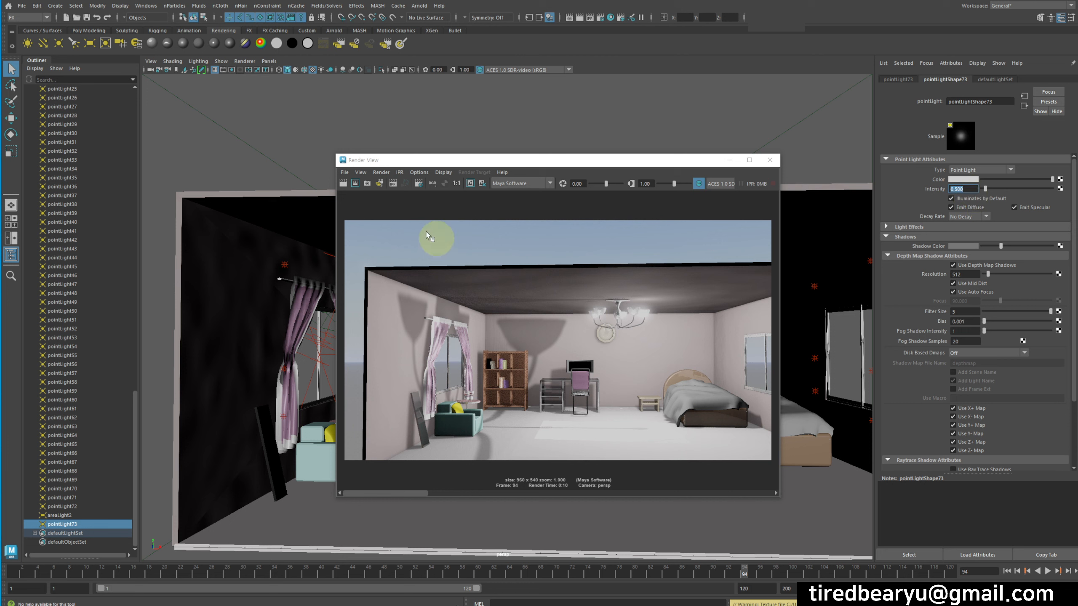
{"action": "left_click", "coordinate": [343, 184]}
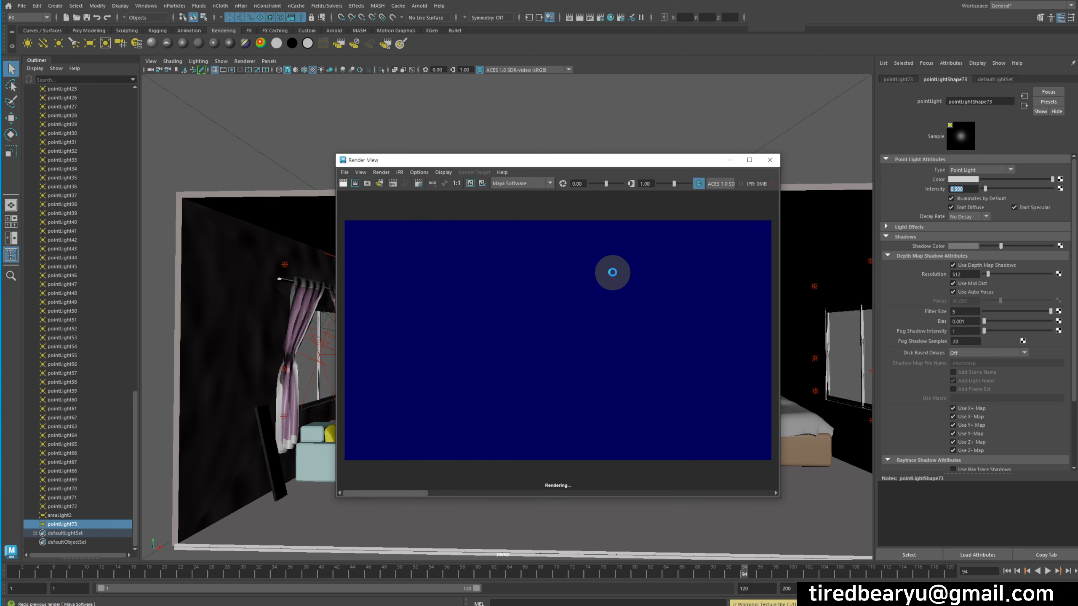